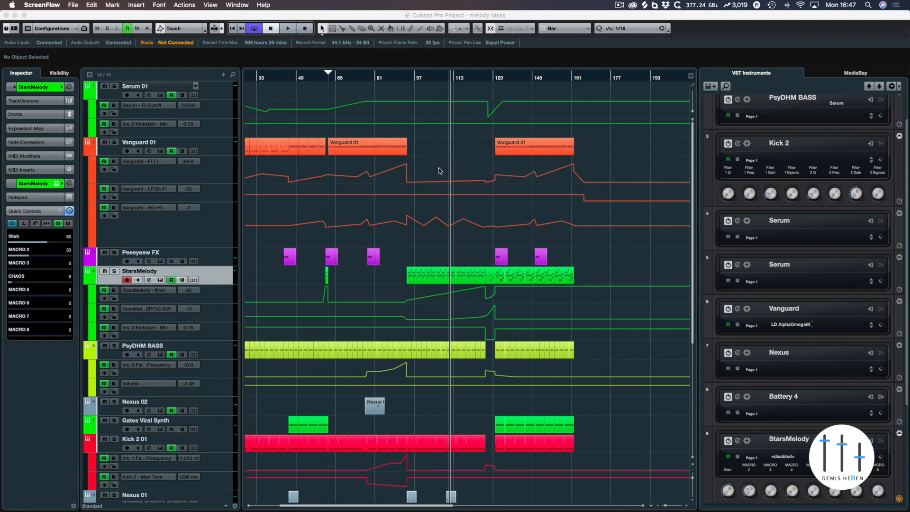
# - Solo the Vanguard 01 track and play it from its first part at about bar 22
pyautogui.hscroll(-3, 442, 162)
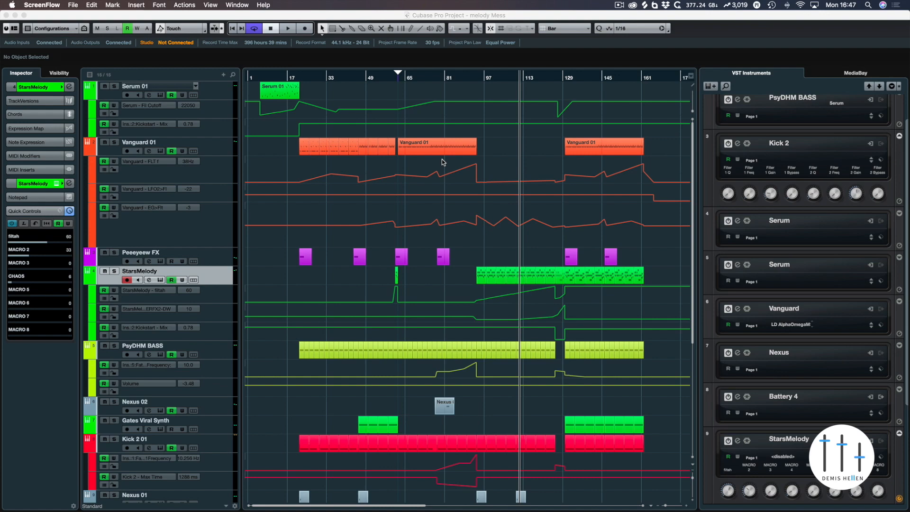
pyautogui.click(300, 79)
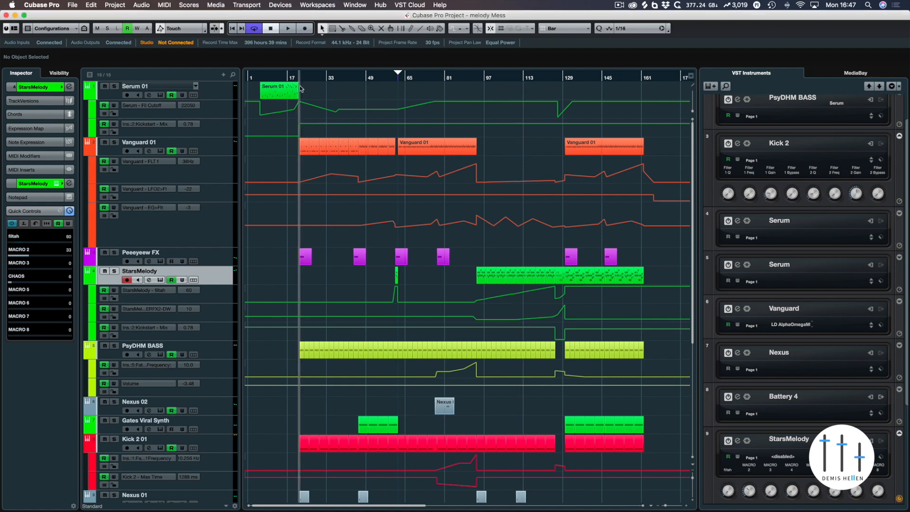
pyautogui.moveTo(268, 152); pyautogui.dragTo(484, 148)
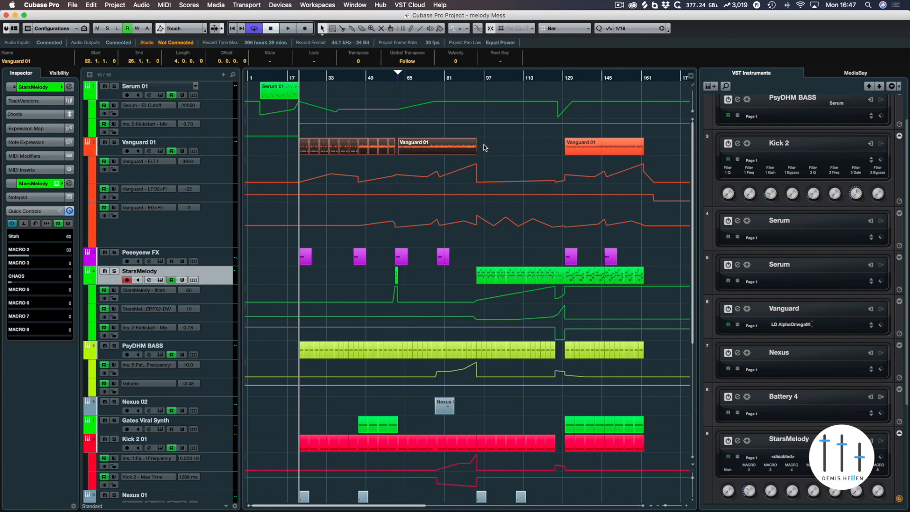
pyautogui.click(115, 143)
pyautogui.press('space')
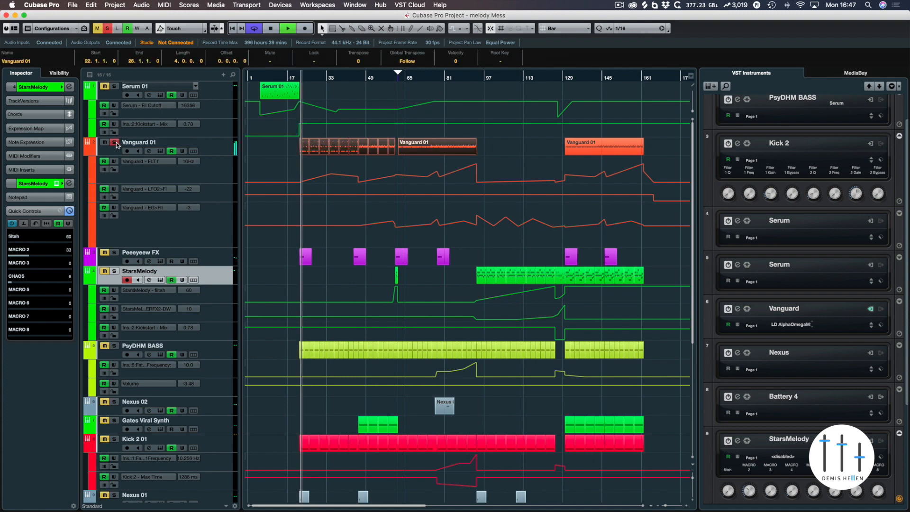
pyautogui.press('space')
# - Examine the notes of the second Vanguard 01 part in the Key Editor and clear the track solo
pyautogui.click(435, 150)
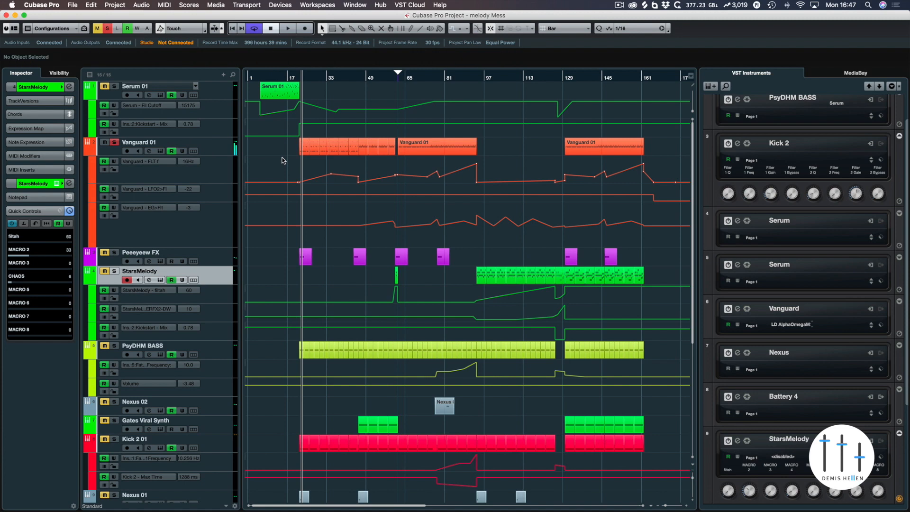
pyautogui.doubleClick(434, 150)
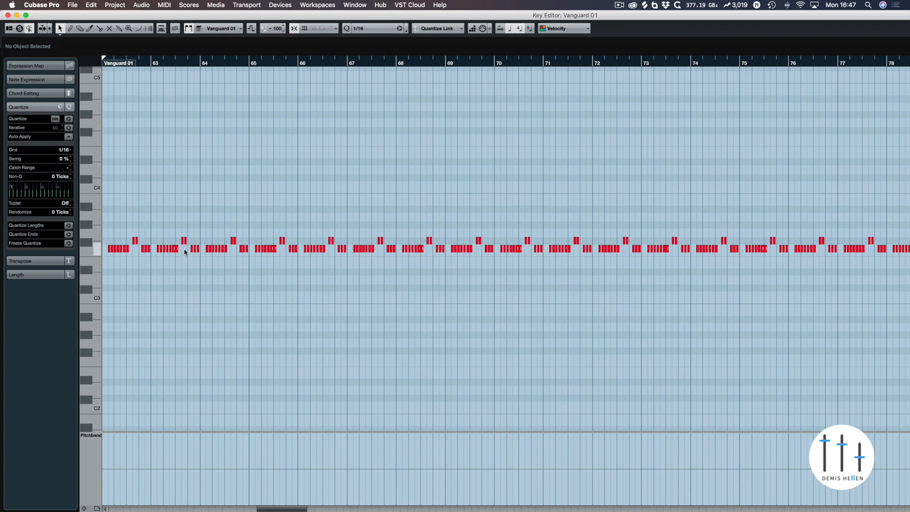
pyautogui.press('Return')
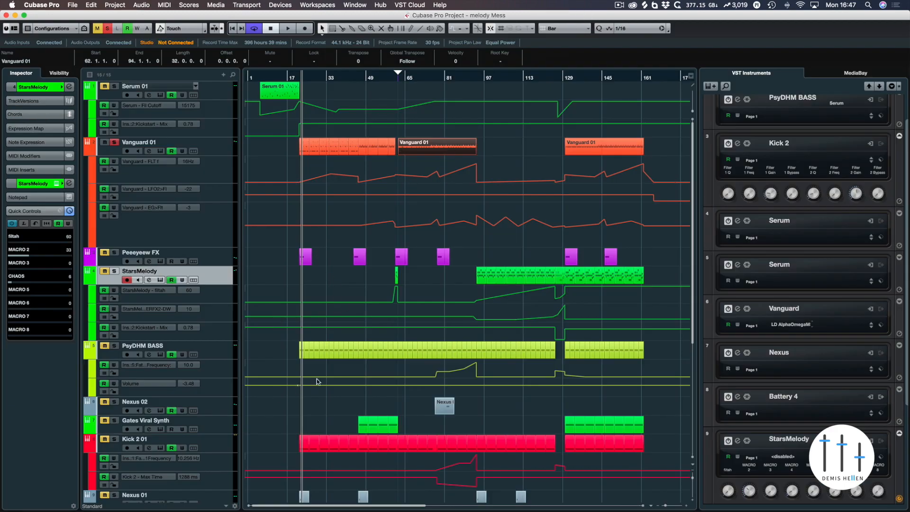
pyautogui.click(97, 29)
pyautogui.click(108, 29)
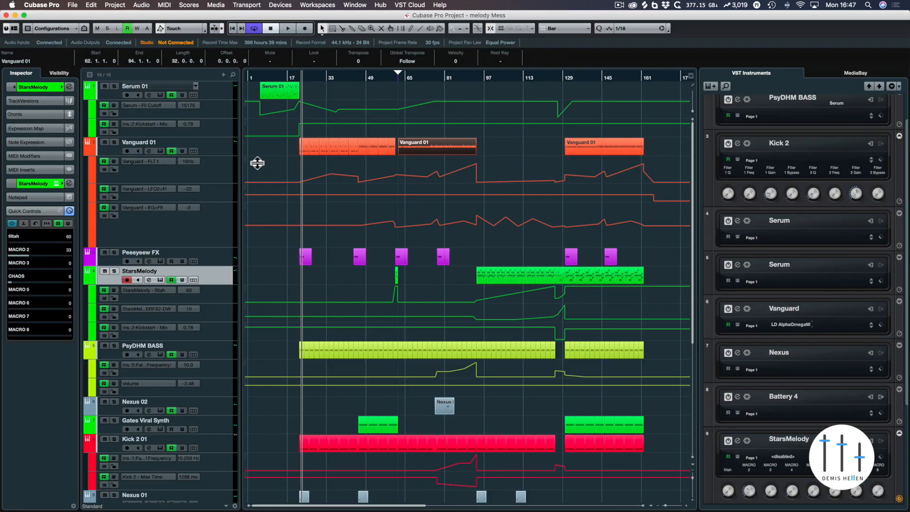
# - Solo the FX Delayed track, listen to it up to about bar 32, and clear the solo
pyautogui.scroll(-5, 363, 290)
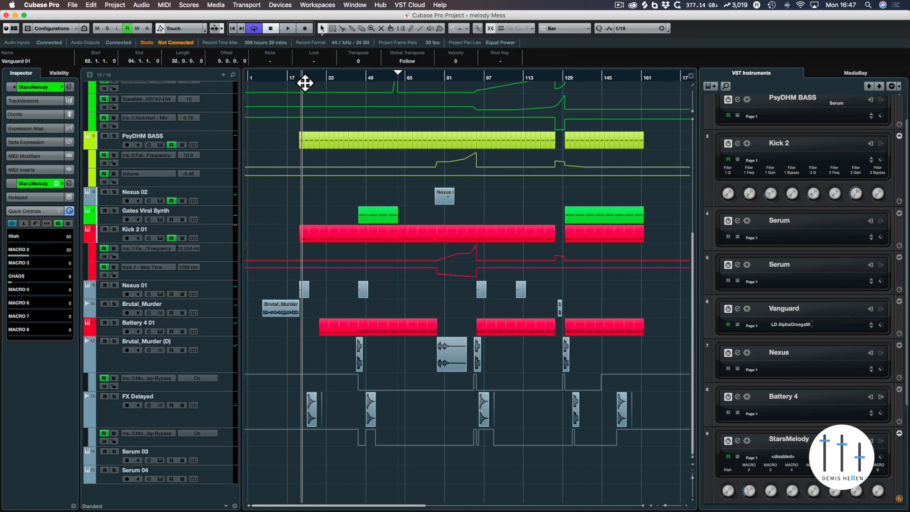
pyautogui.click(115, 397)
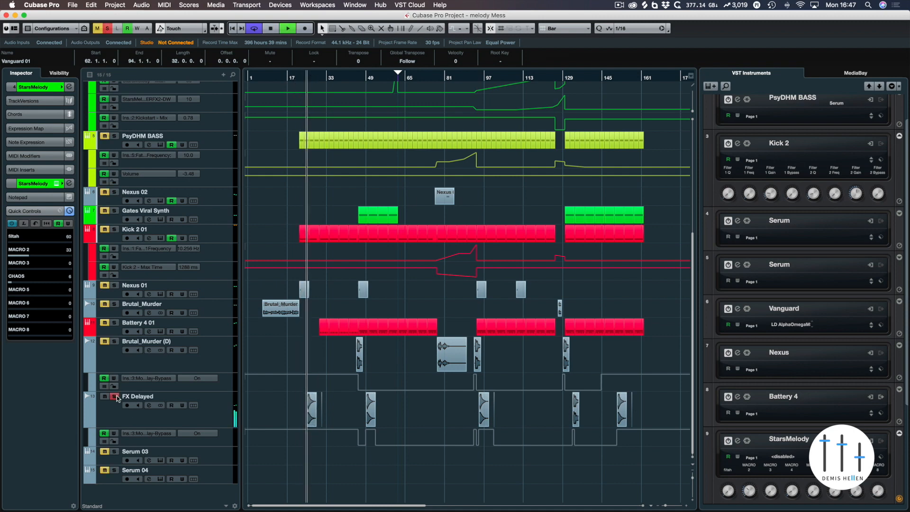
pyautogui.click(325, 82)
pyautogui.press('space')
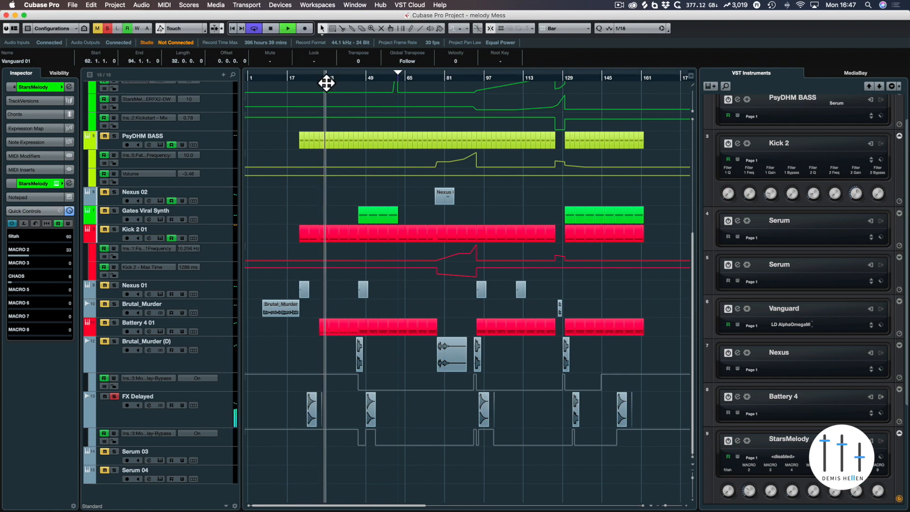
pyautogui.press('space')
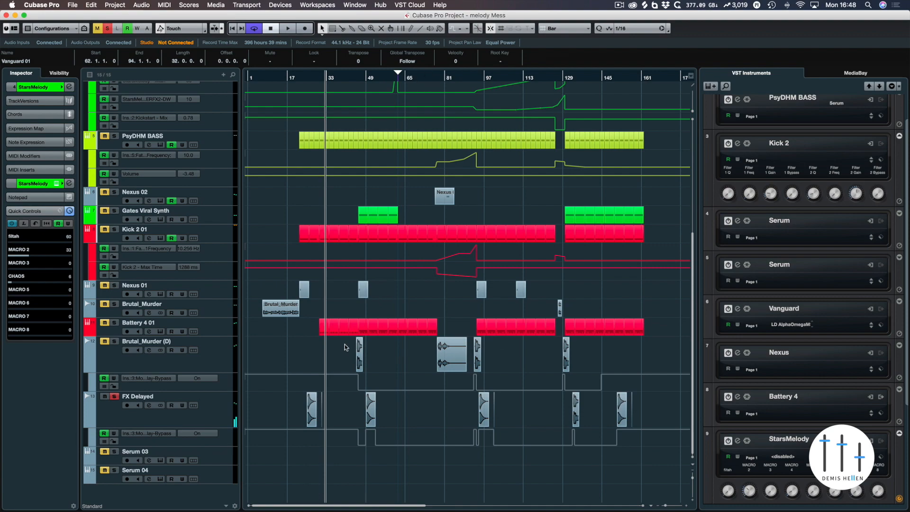
pyautogui.scroll(5, 335, 303)
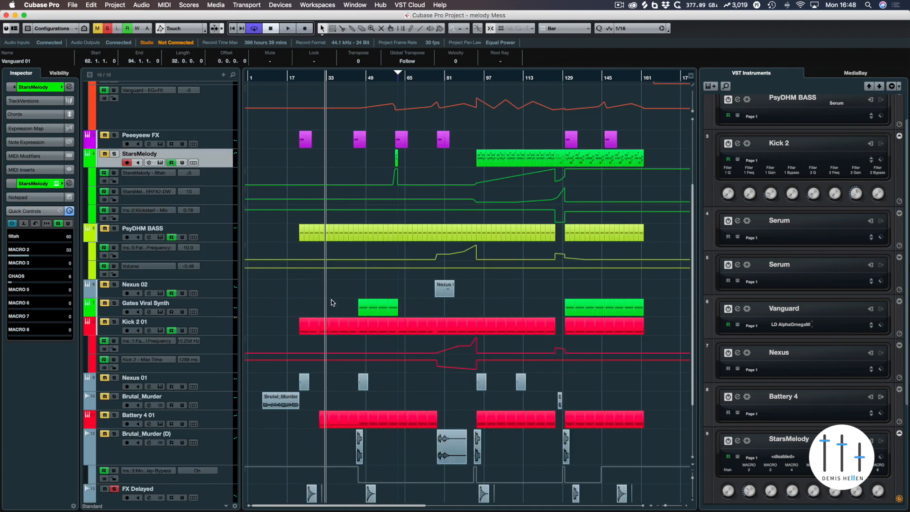
pyautogui.click(106, 25)
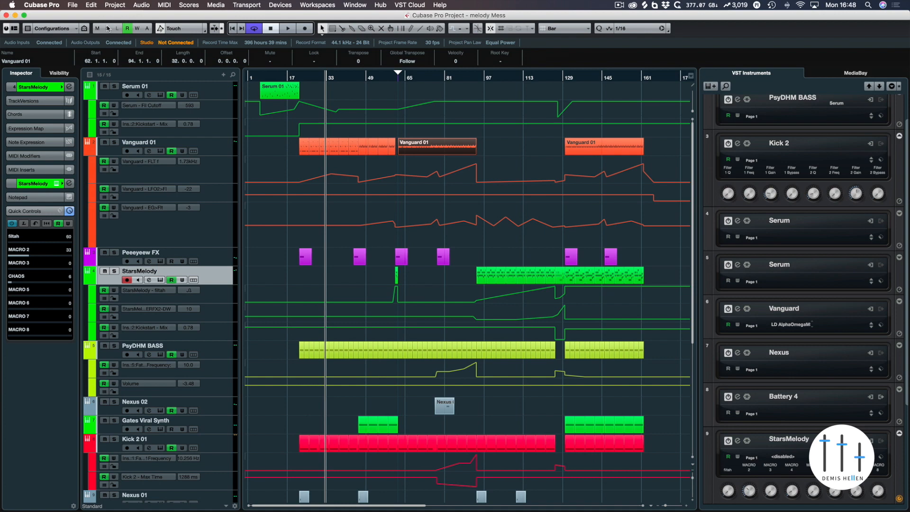
# - Play the project from about bar 7 with the Serum 01 track soloed, and clear the solo after listening
pyautogui.click(266, 84)
pyautogui.press('space')
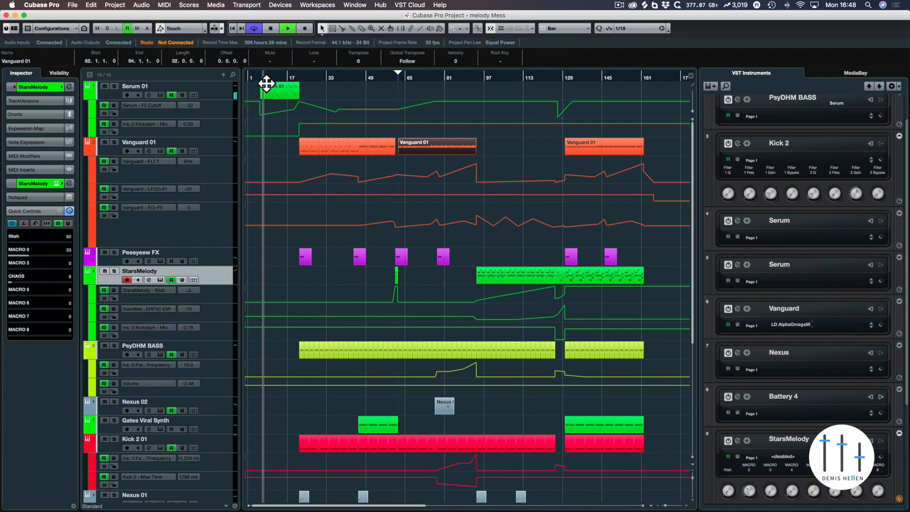
pyautogui.click(113, 86)
pyautogui.scroll(-2, 110, 84)
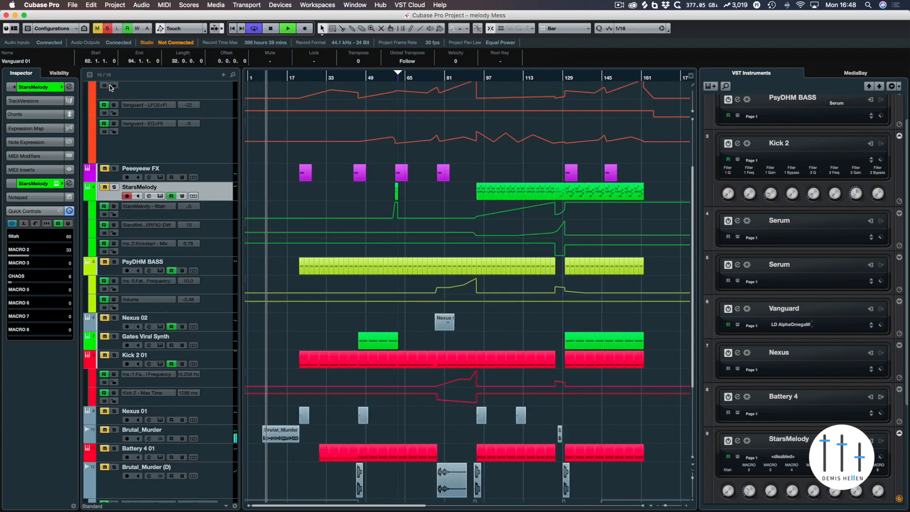
pyautogui.scroll(1, 336, 145)
pyautogui.scroll(1, 337, 146)
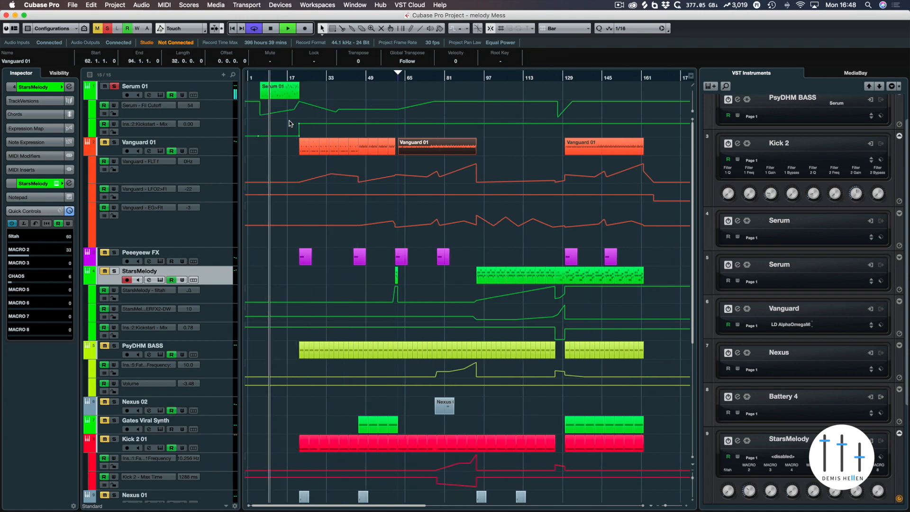
pyautogui.press('space')
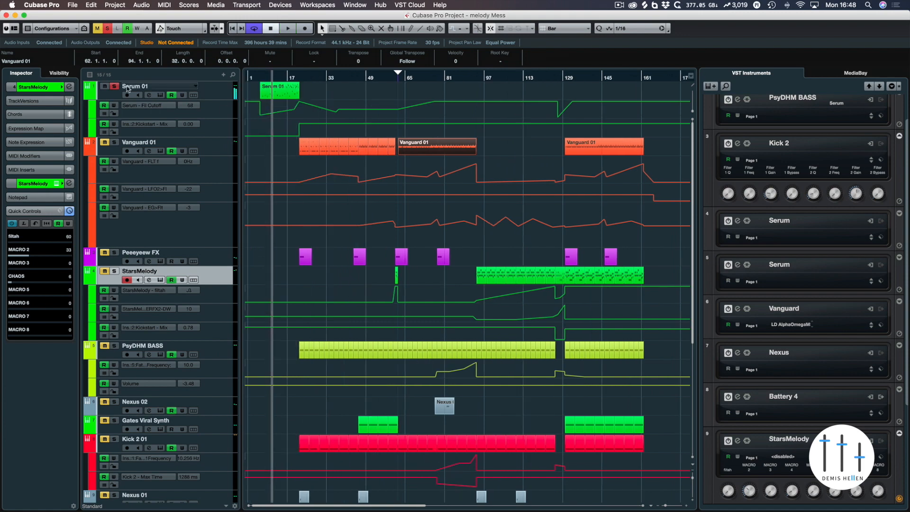
pyautogui.click(114, 86)
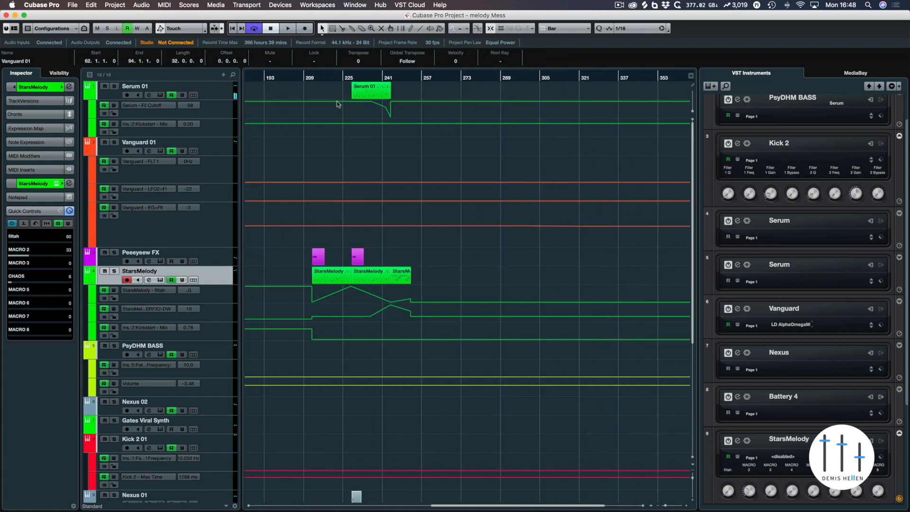
# - Solo the StarsMelody track and play it from about bar 129
pyautogui.click(423, 218)
pyautogui.click(470, 167)
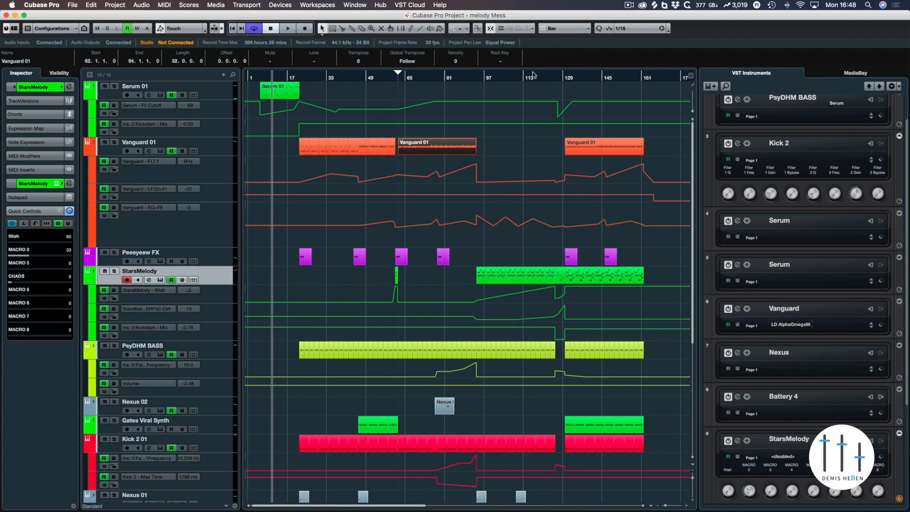
pyautogui.moveTo(482, 80); pyautogui.dragTo(564, 81)
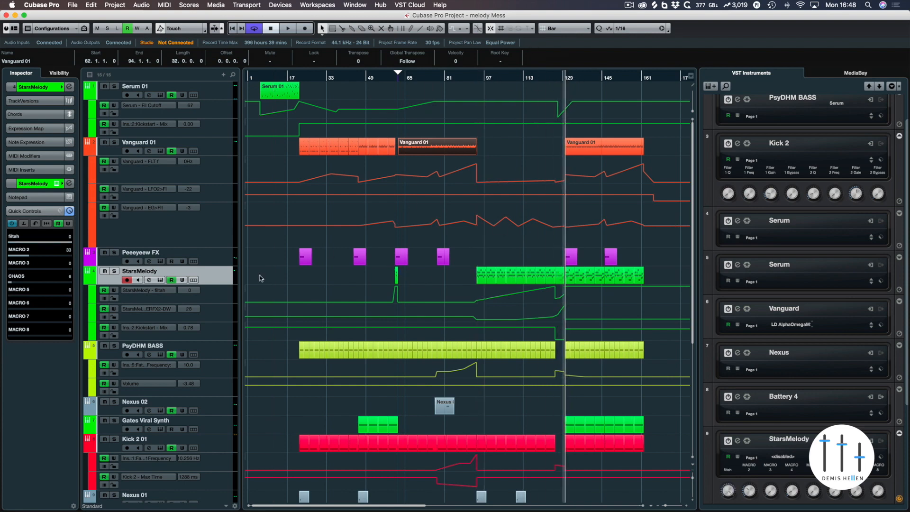
pyautogui.click(117, 271)
pyautogui.press('space')
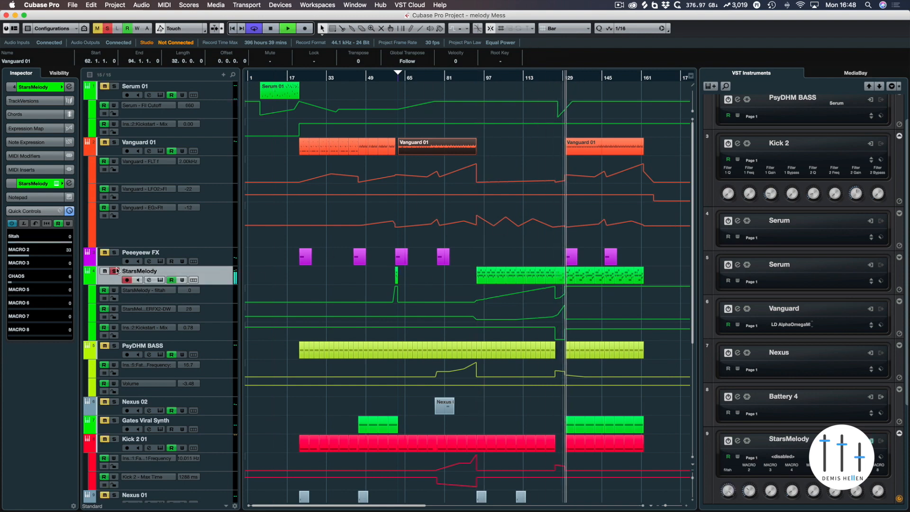
pyautogui.press('space')
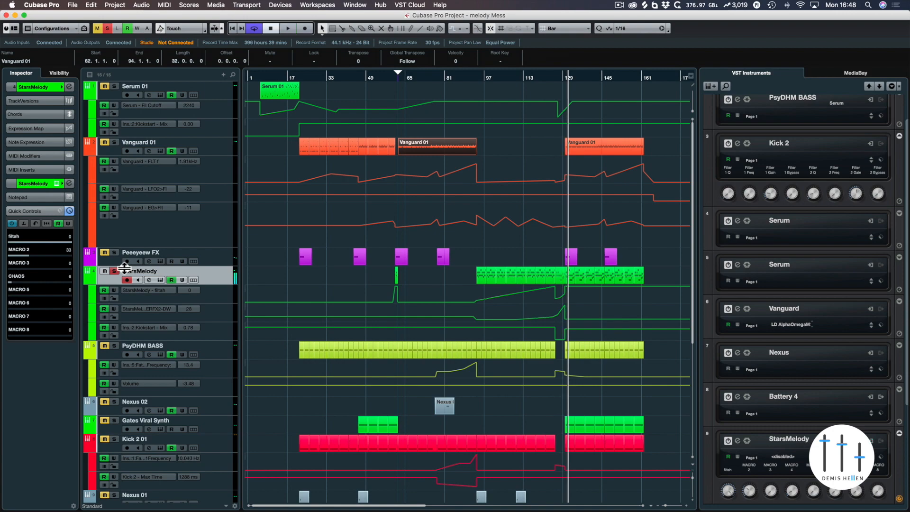
# - Open the StarsMelody instrument in Massive and display its 5 LFO settings and the modulation oscillator's Phase setting
pyautogui.click(58, 183)
pyautogui.moveTo(597, 108); pyautogui.dragTo(432, 88)
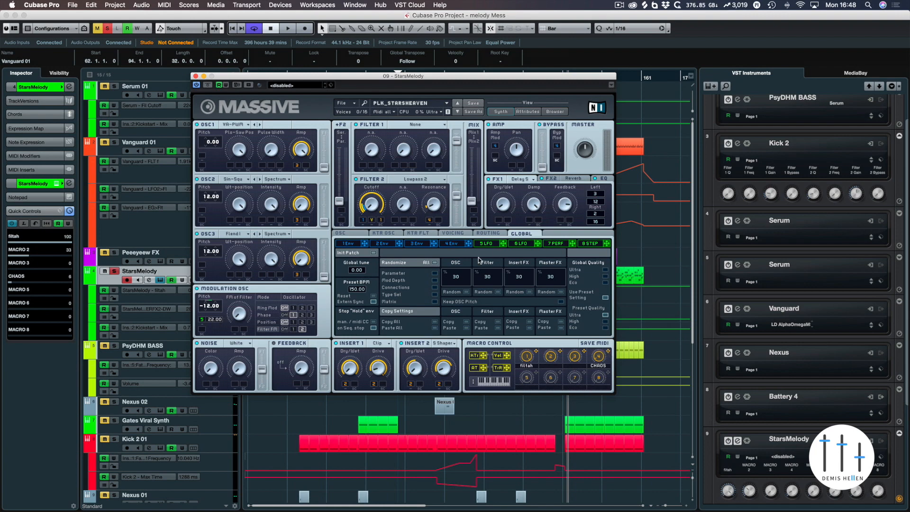
pyautogui.click(485, 244)
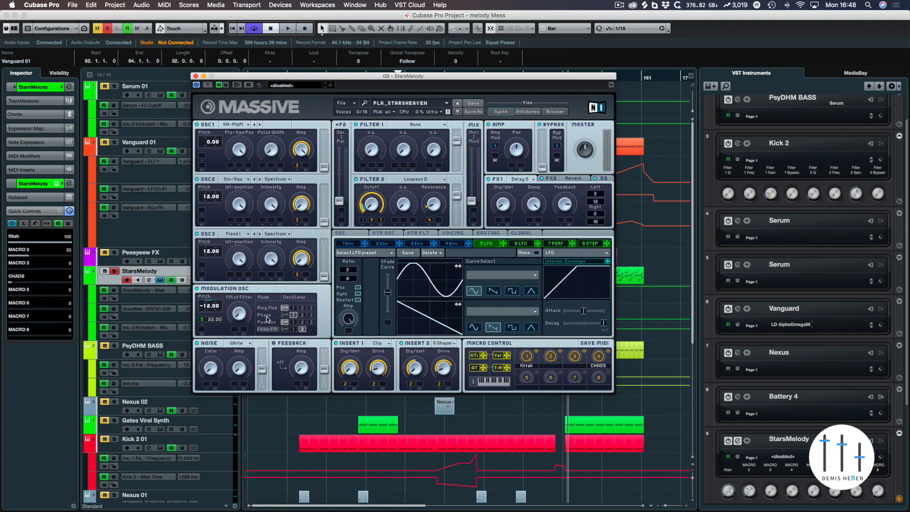
pyautogui.click(294, 316)
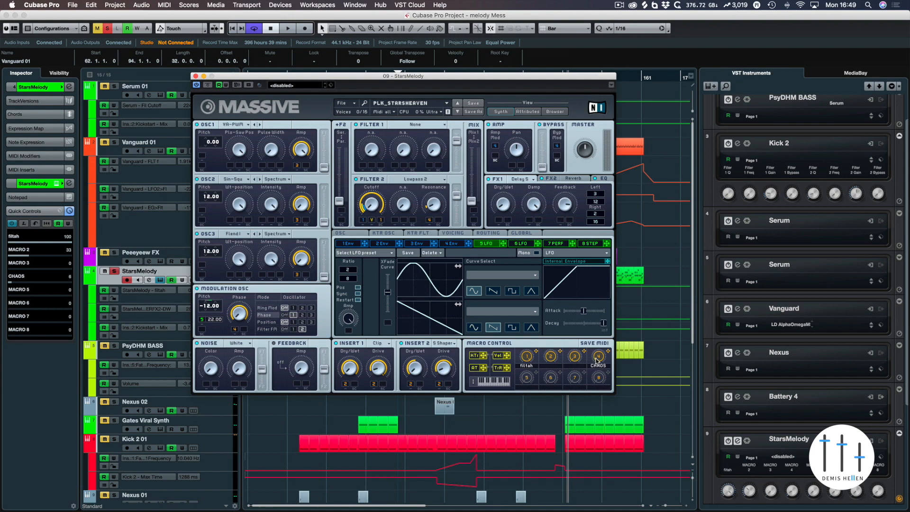
# - Set Massive's CHAOS macro to 5 while StarsMelody plays, stop playback and close the instrument
pyautogui.press('space')
pyautogui.moveTo(600, 359)
pyautogui.mouseDown()
pyautogui.moveTo(597, 273)
pyautogui.moveTo(597, 357)
pyautogui.mouseUp()
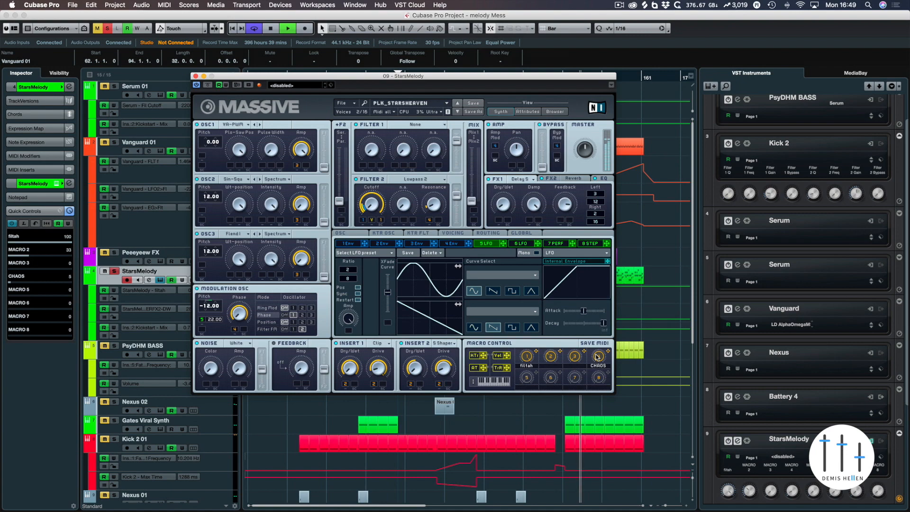
pyautogui.press('space')
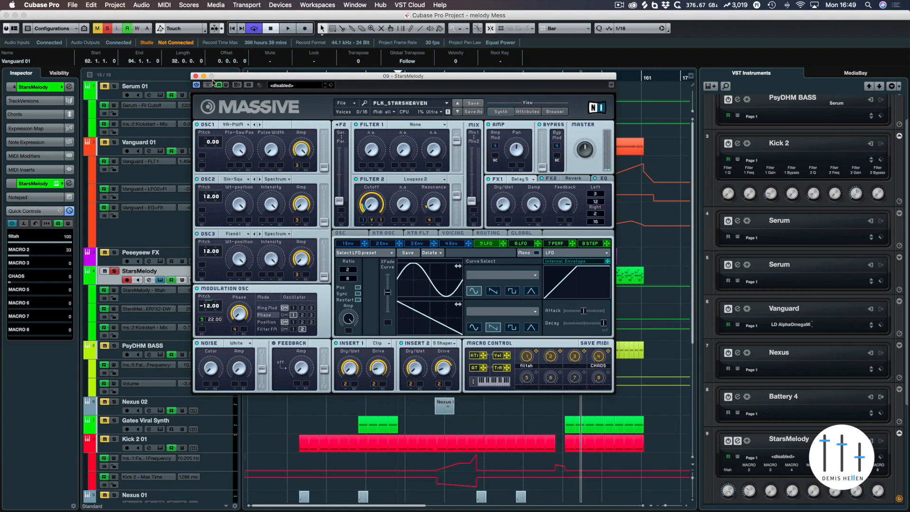
pyautogui.click(196, 76)
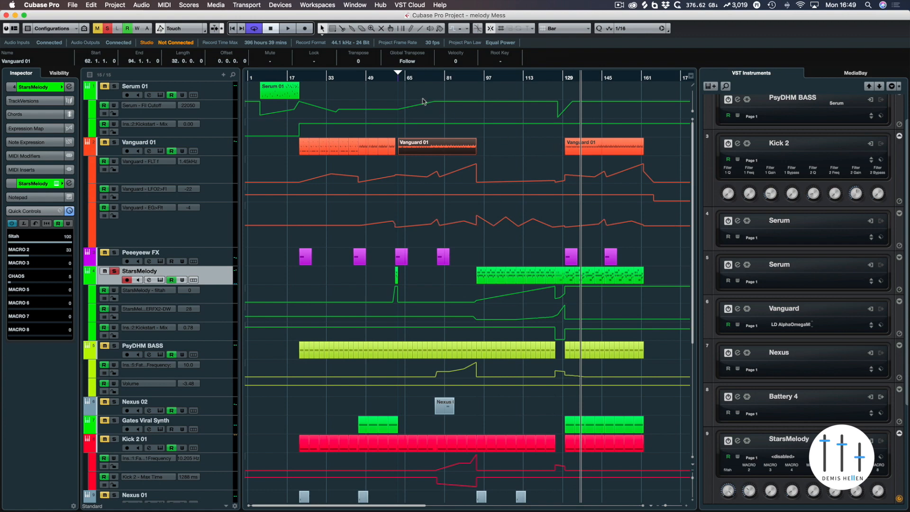
# - Clear the StarsMelody solo and examine the arrangement across all tracks around bars 58 to 91
pyautogui.click(400, 84)
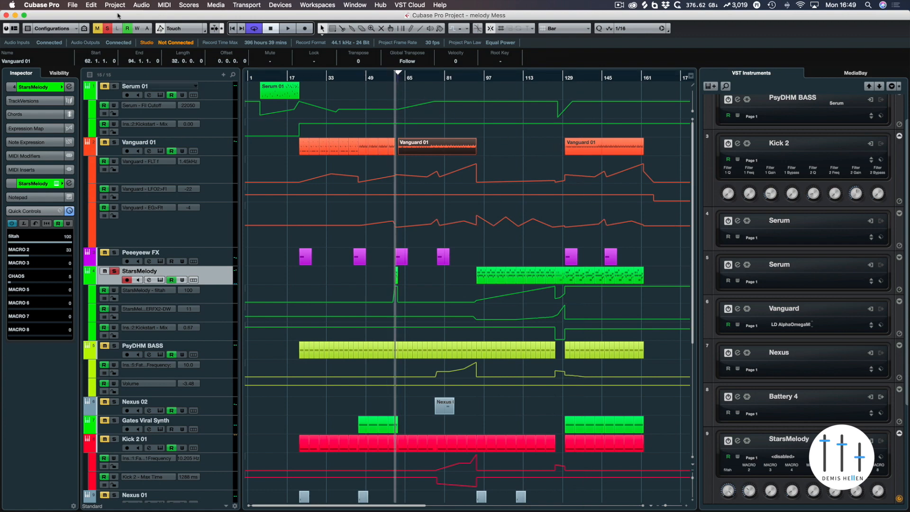
pyautogui.click(108, 28)
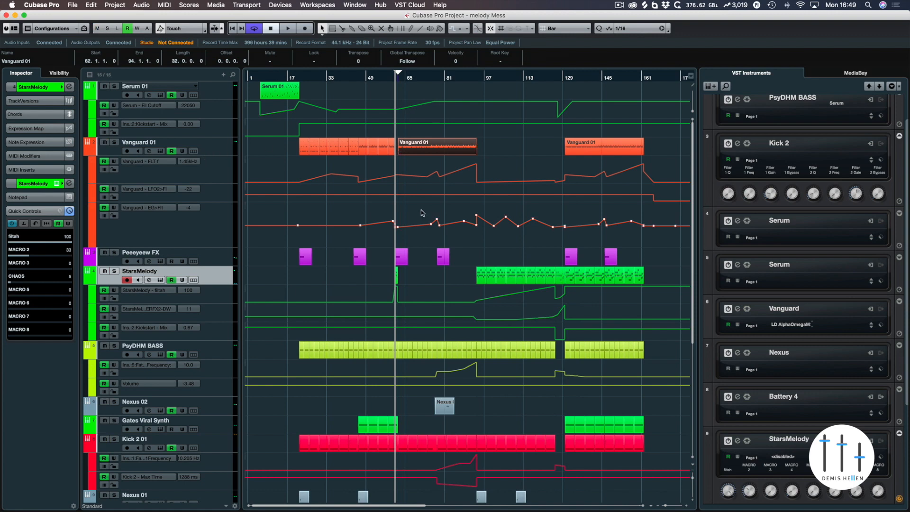
pyautogui.scroll(-3, 421, 209)
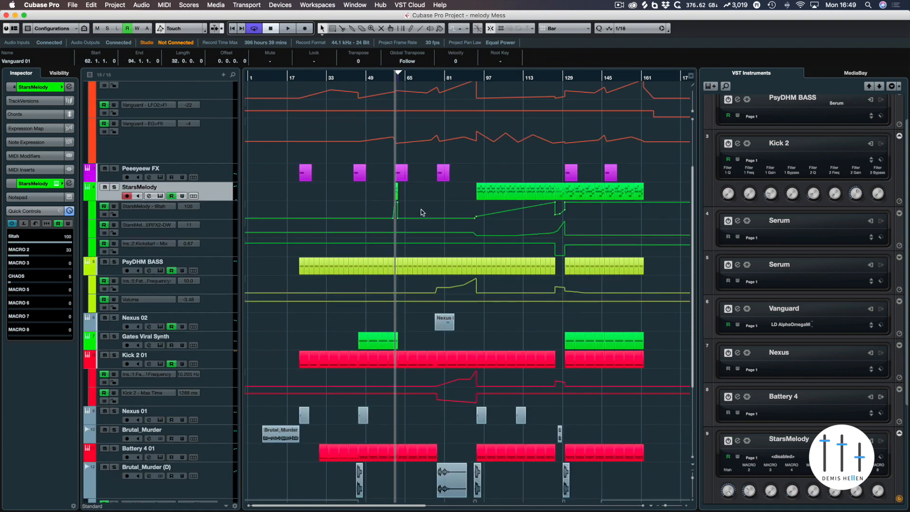
pyautogui.click(469, 76)
pyautogui.scroll(3, 479, 106)
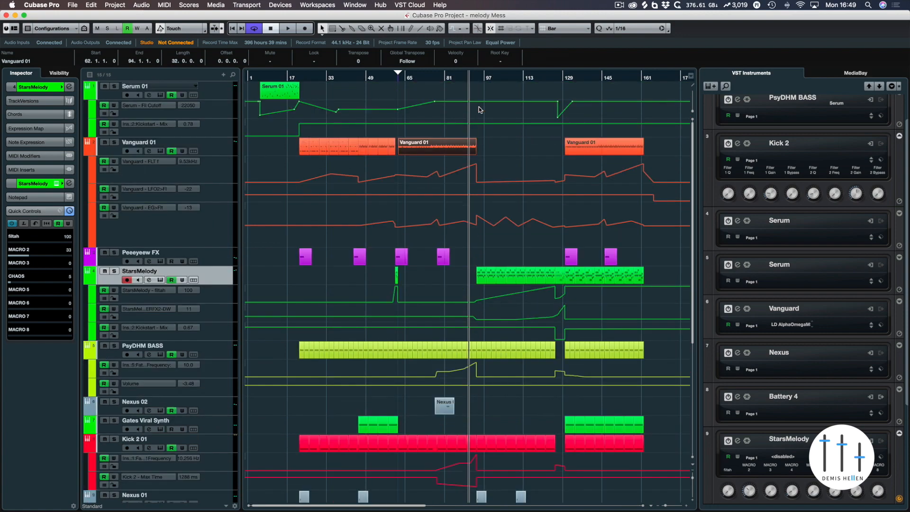
pyautogui.click(388, 78)
pyautogui.scroll(-8, 383, 169)
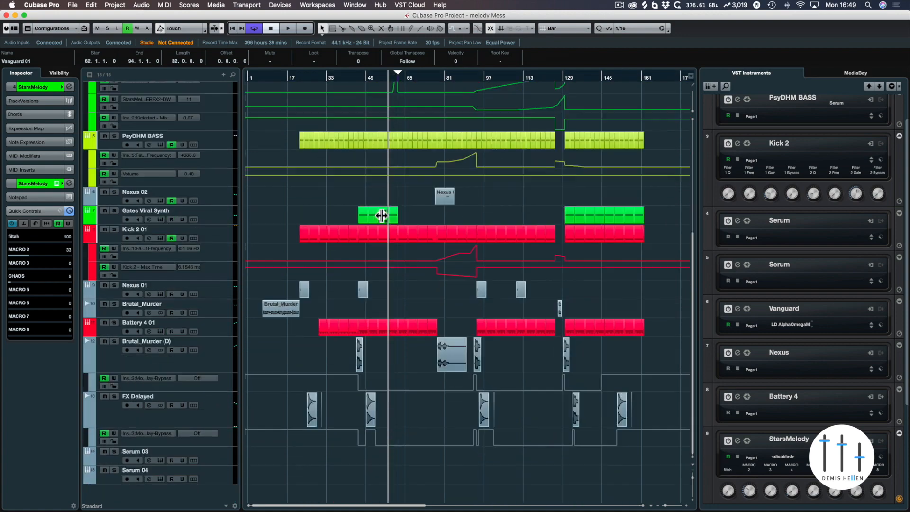
pyautogui.scroll(8, 378, 213)
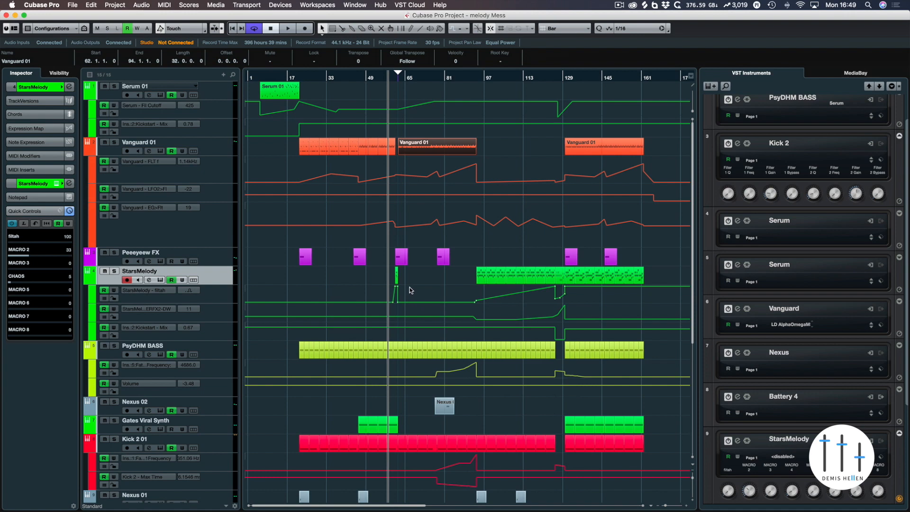
# - Play the full arrangement from about bar 57 to bar 67
pyautogui.press('space')
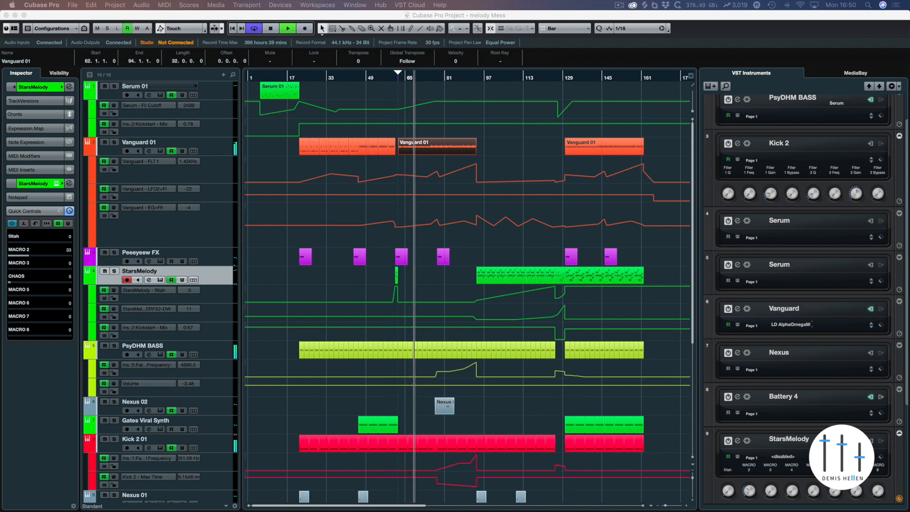
pyautogui.press('space')
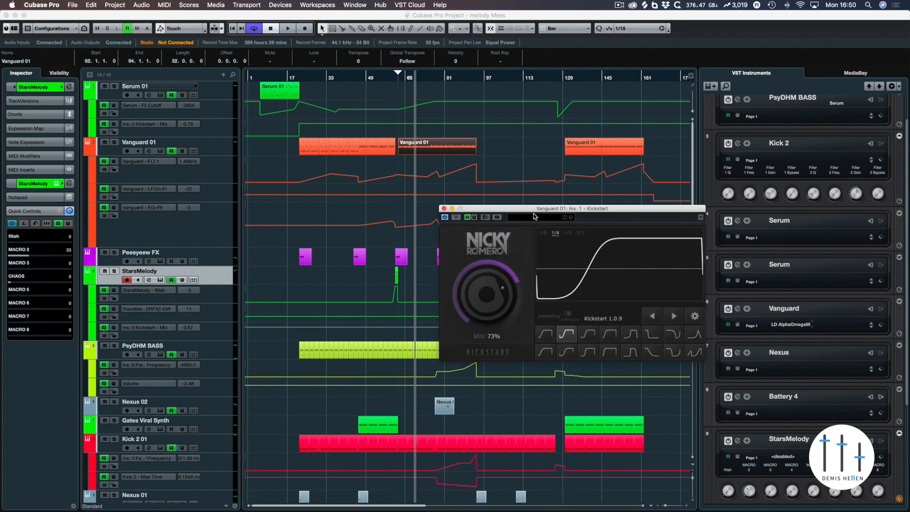
# - Try the Subbass Chain curve in Vanguard 01's Kickstart insert, restore the previous S-shaped curve, and close the plug-in after a short playback
pyautogui.click(632, 333)
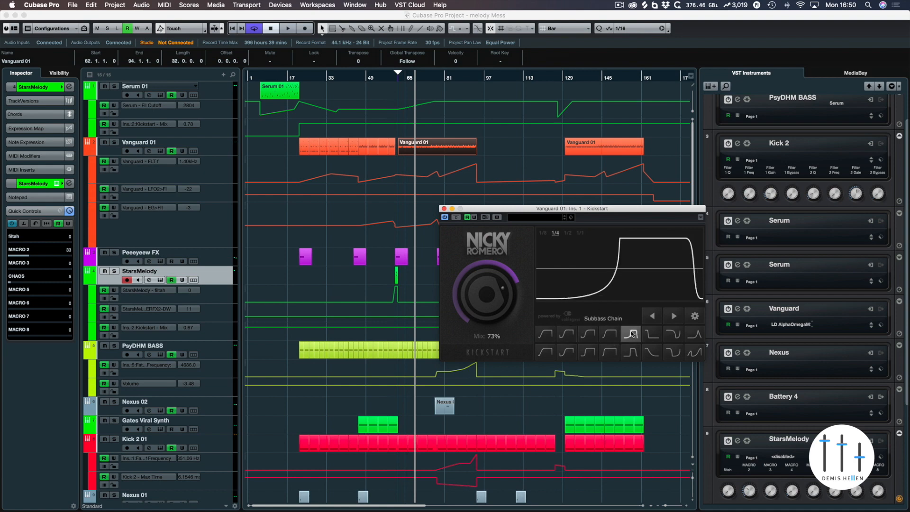
pyautogui.click(568, 335)
pyautogui.press('space')
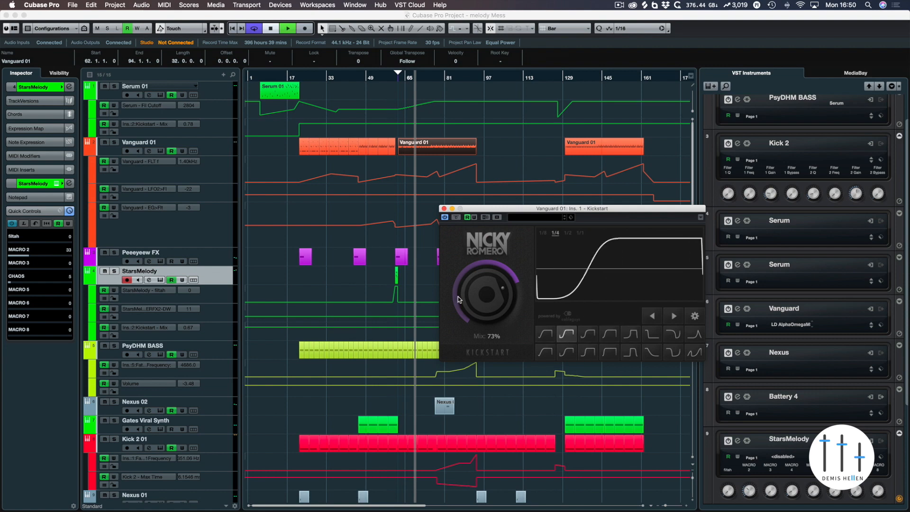
pyautogui.press('space')
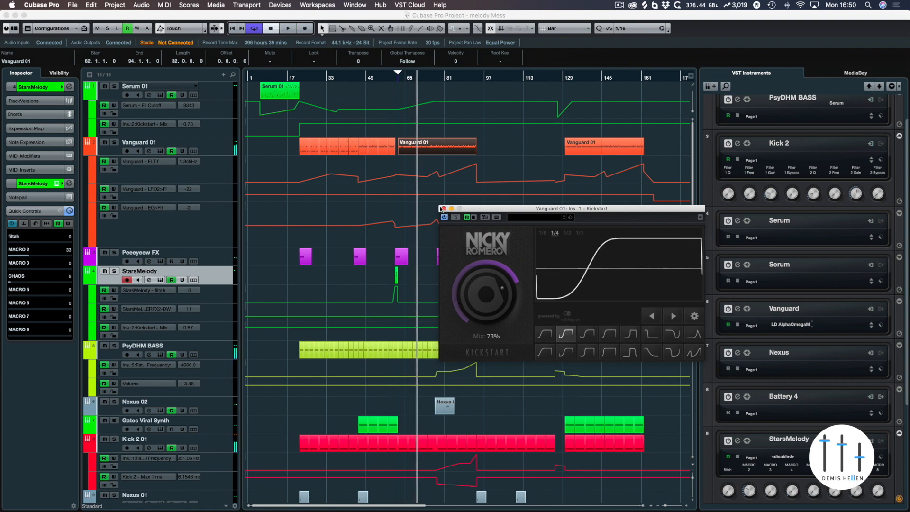
pyautogui.click(444, 209)
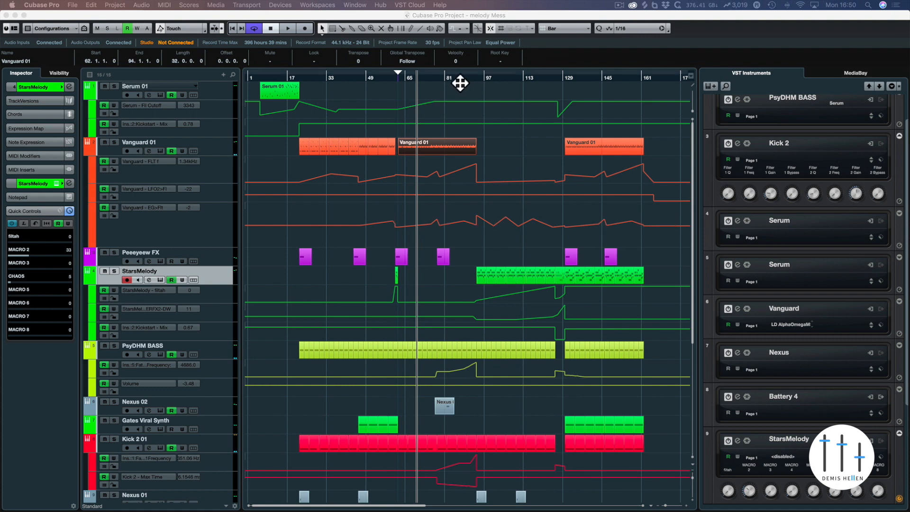
# - Play the arrangement from about bar 88 through the StarsMelody entry and examine the lower tracks and the following bars
pyautogui.moveTo(460, 83)
pyautogui.mouseDown()
pyautogui.moveTo(474, 83)
pyautogui.moveTo(463, 83)
pyautogui.mouseUp()
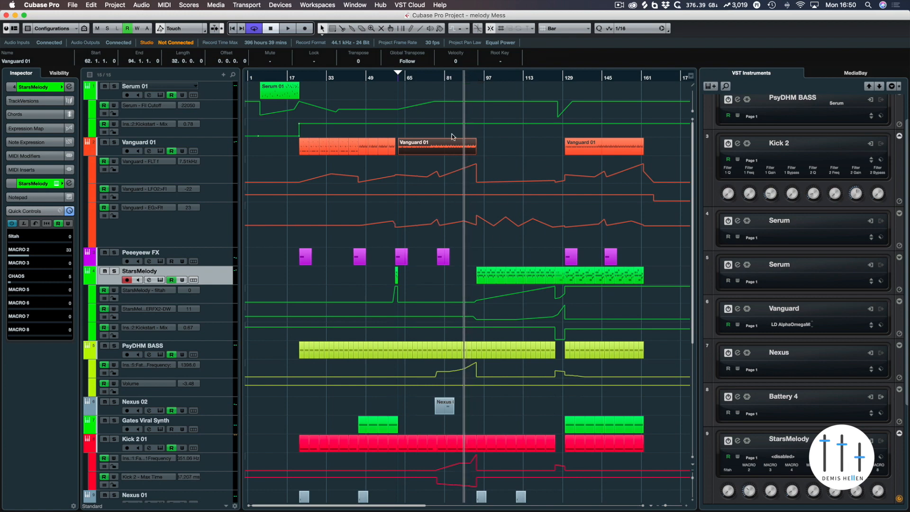
pyautogui.click(500, 158)
pyautogui.press('space')
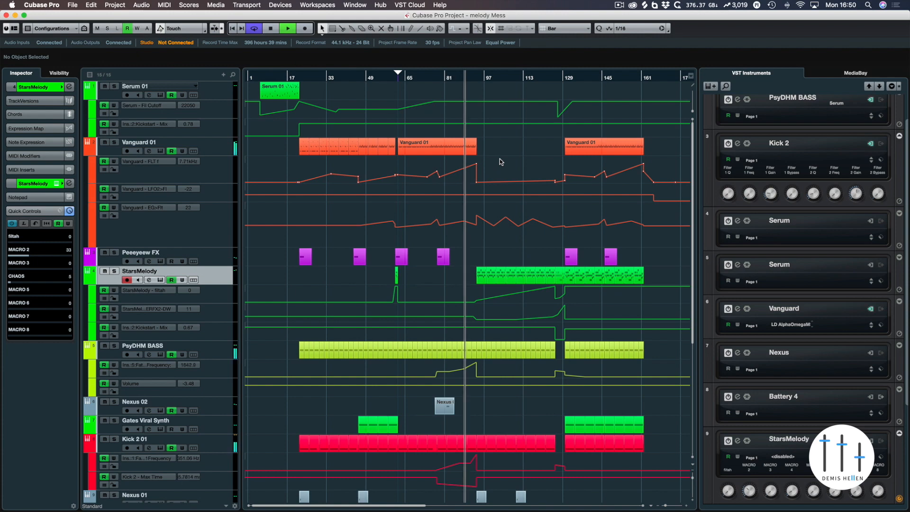
pyautogui.scroll(-3, 493, 176)
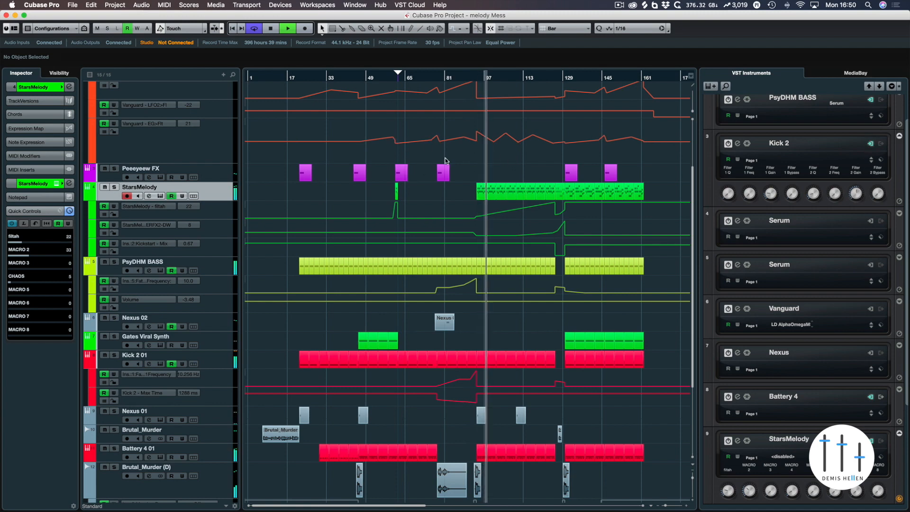
pyautogui.hscroll(6, 445, 160)
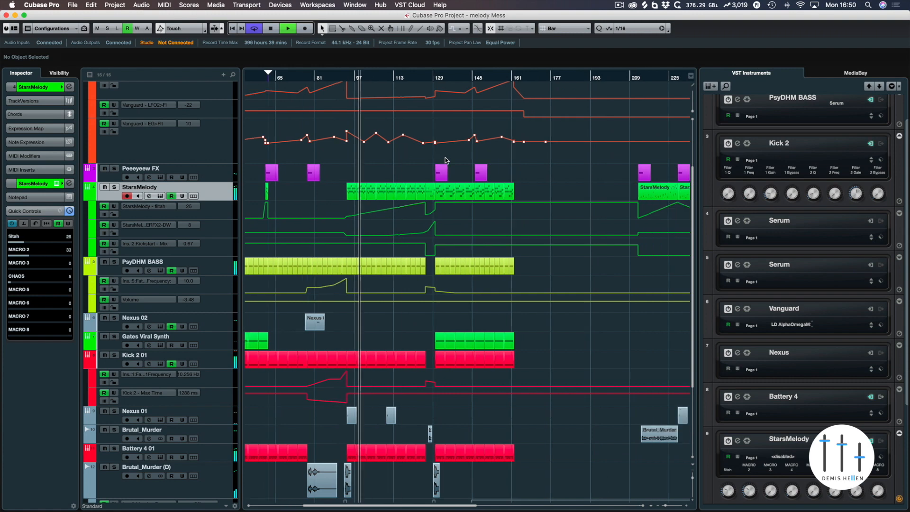
pyautogui.press('space')
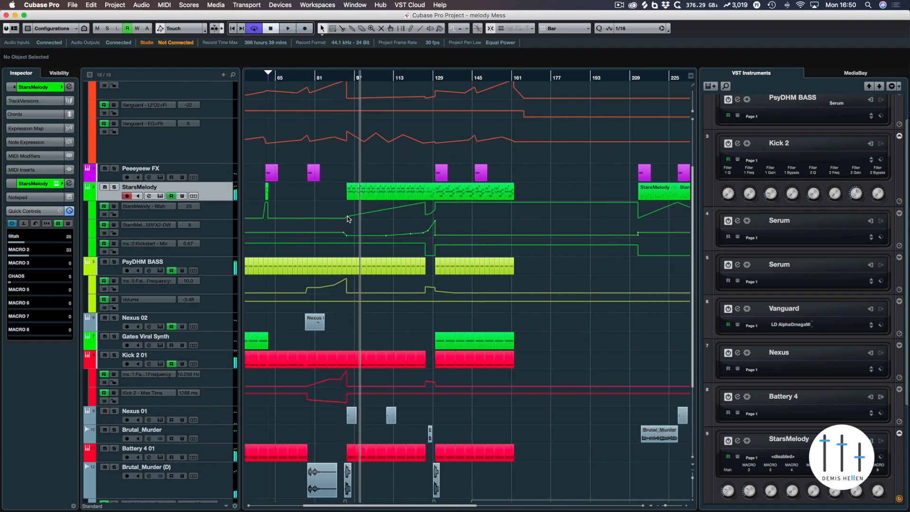
# - Raise StarsMelody's filtah automation to 100 from bar 94 to bar 126 and audition the transition into bar 129
pyautogui.moveTo(348, 201); pyautogui.dragTo(427, 205)
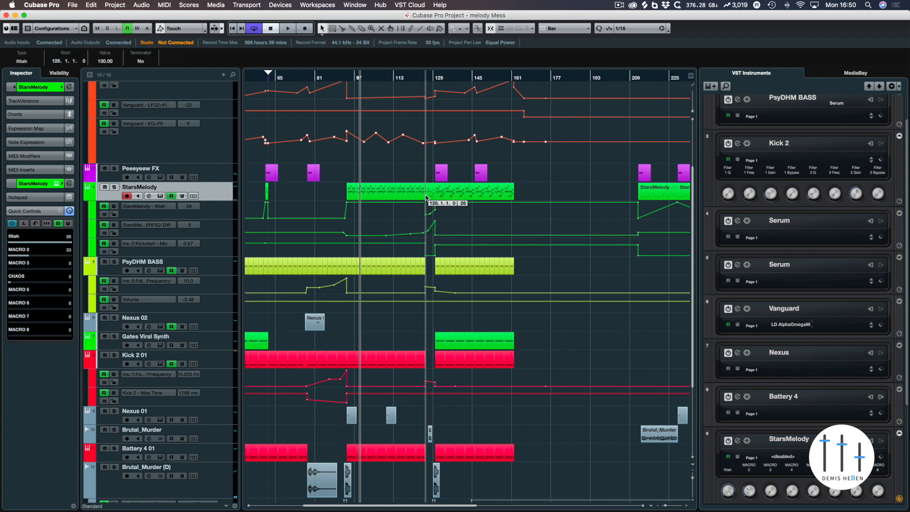
pyautogui.scroll(3, 412, 149)
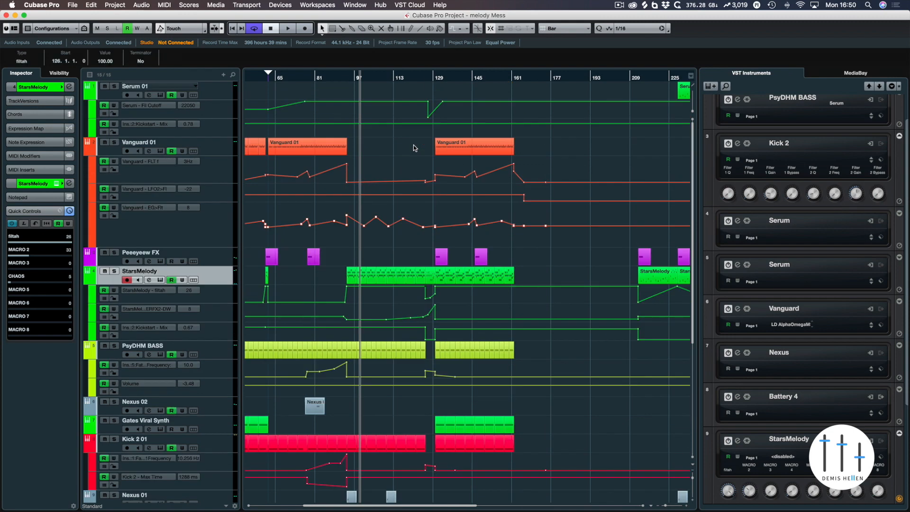
pyautogui.click(422, 77)
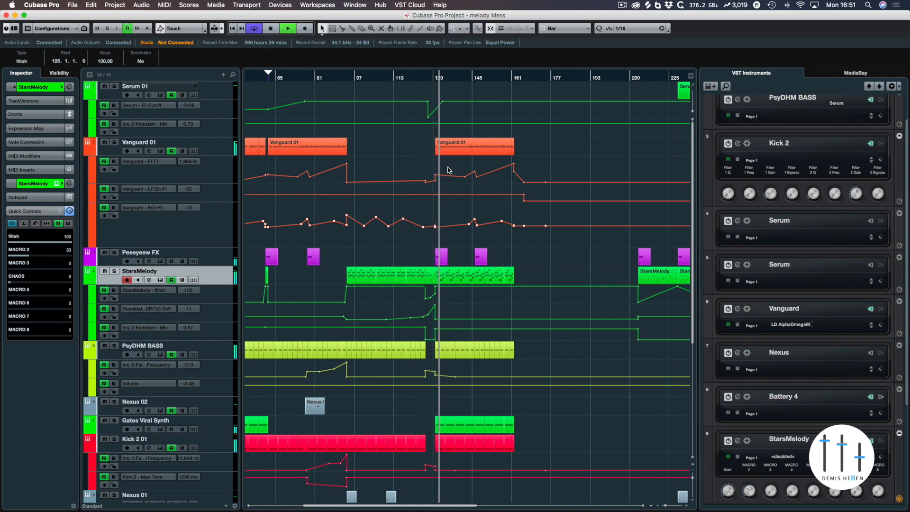
pyautogui.press('space')
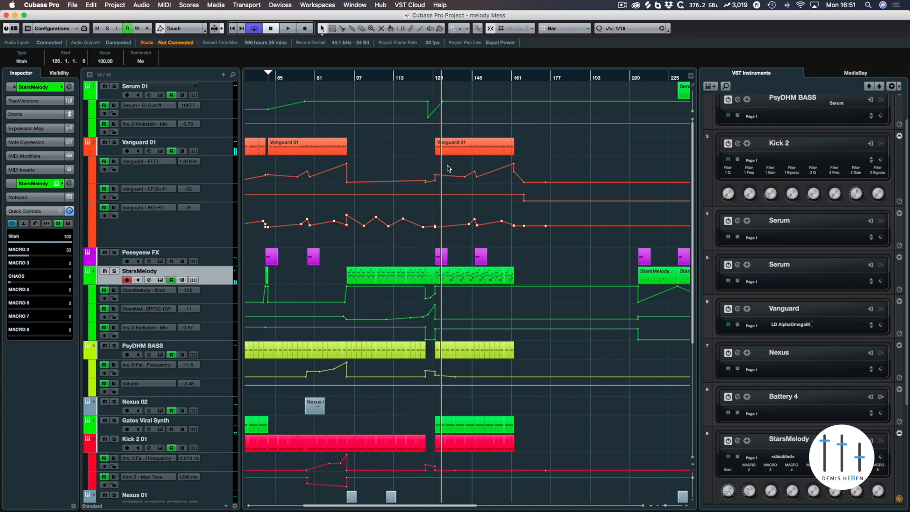
# - Open the StarsMelody event at bars 126 to 130 in the Key Editor and delete the notes beyond bar 130
pyautogui.press('h')
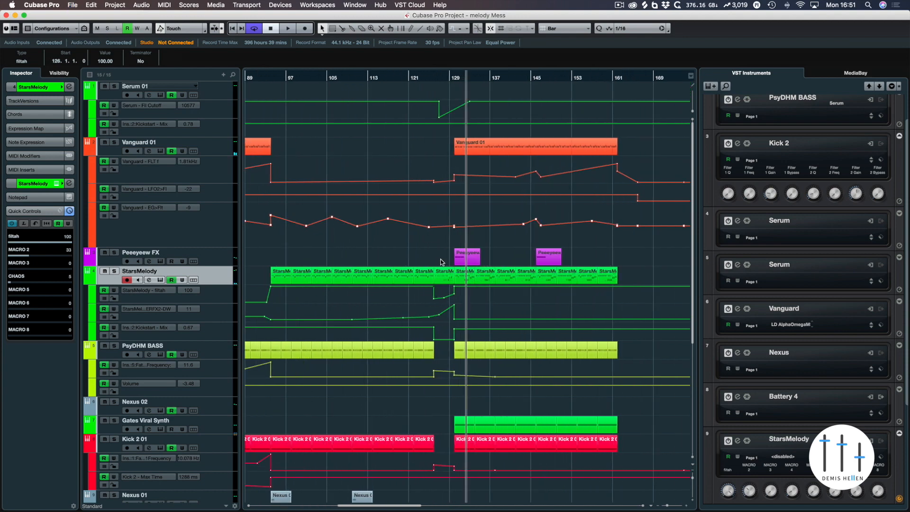
pyautogui.click(430, 78)
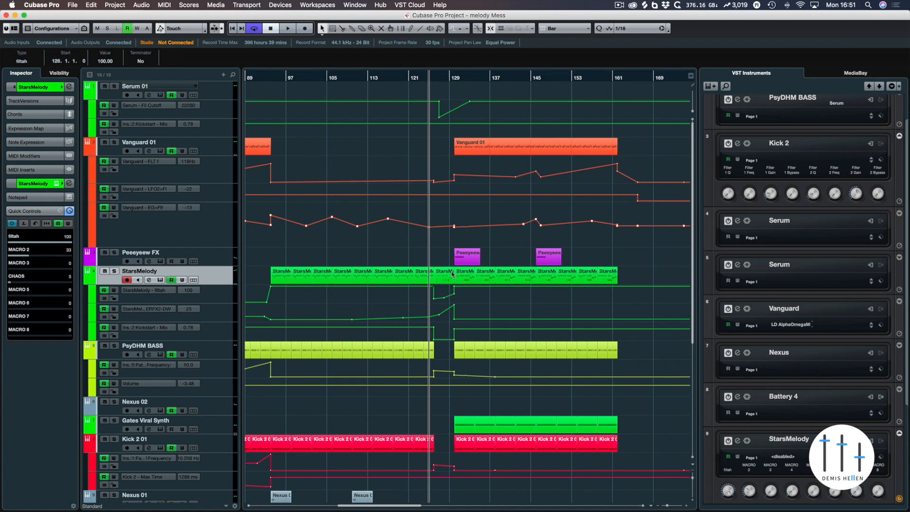
pyautogui.click(444, 273)
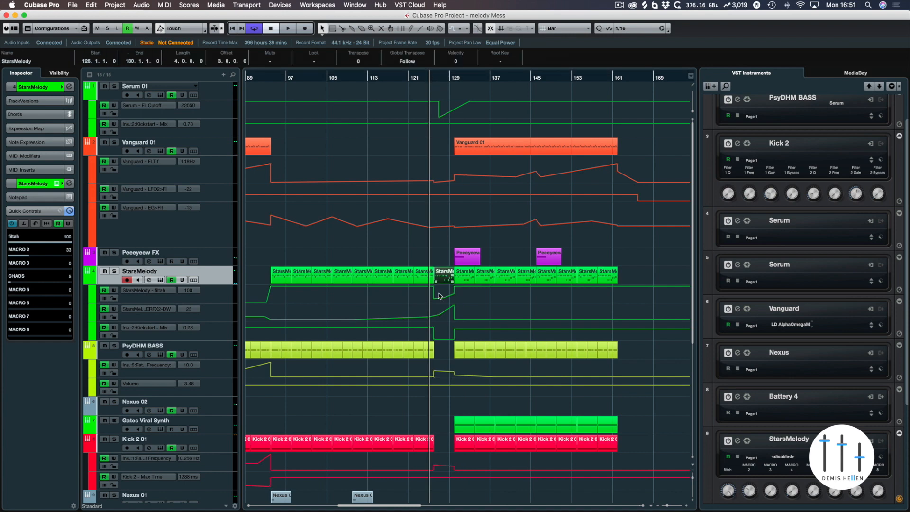
pyautogui.press('Return')
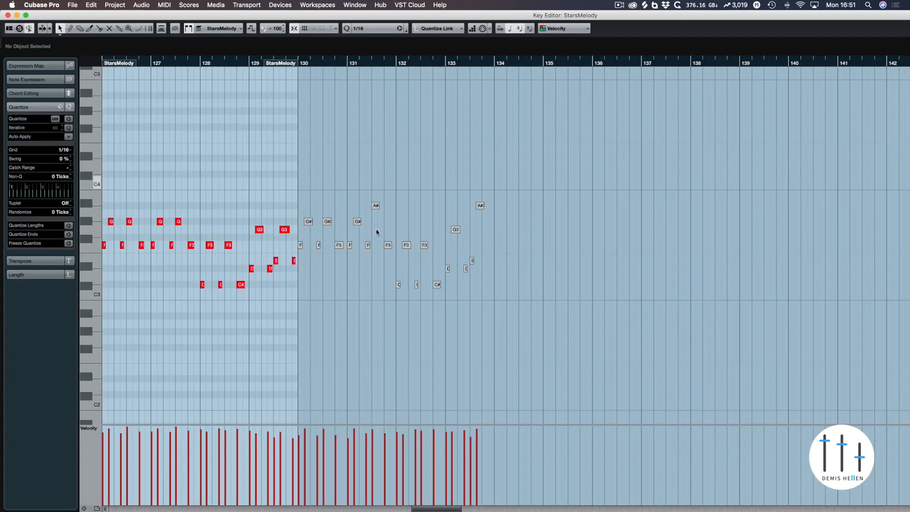
pyautogui.moveTo(296, 189); pyautogui.dragTo(570, 310)
pyautogui.press('Delete')
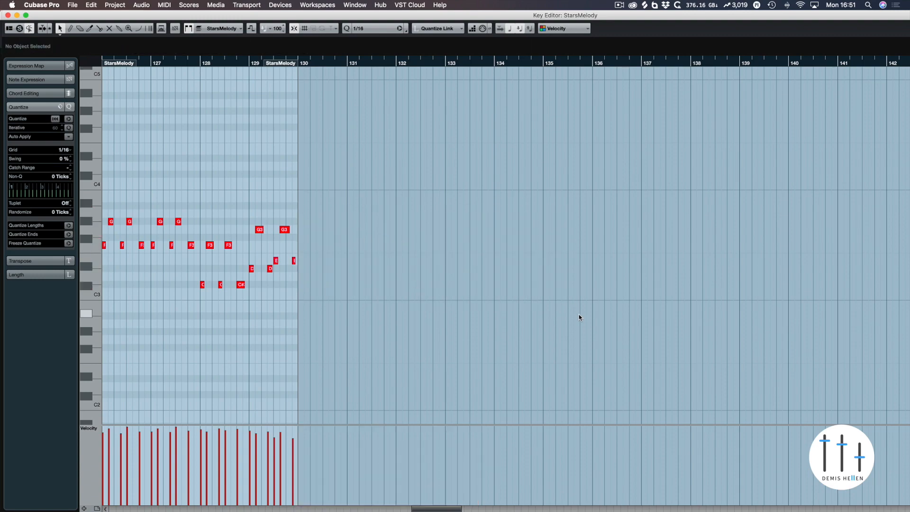
pyautogui.press('Return')
# - Play the arrangement from about bar 79 and examine all tracks and their automation leading up to bar 94
pyautogui.press('g')
pyautogui.press('g')
pyautogui.press('g')
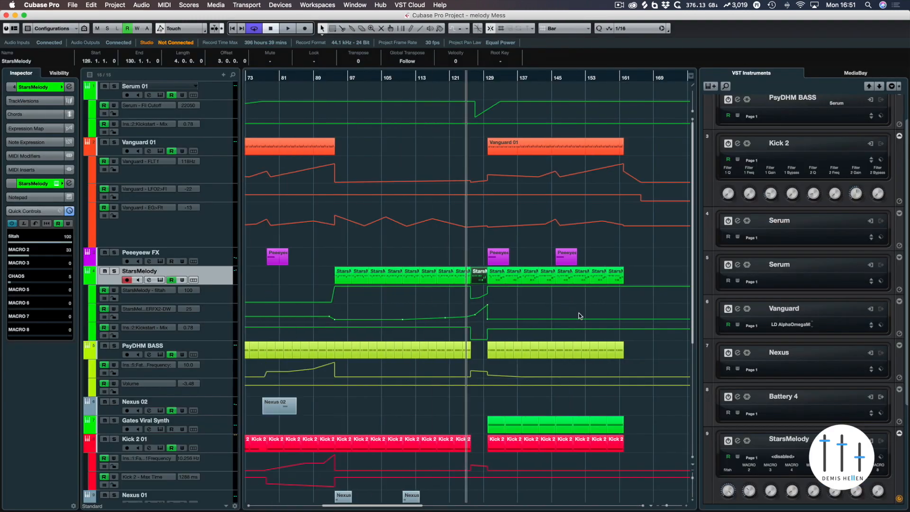
pyautogui.press('g')
pyautogui.press('g')
pyautogui.press('h')
pyautogui.press('h')
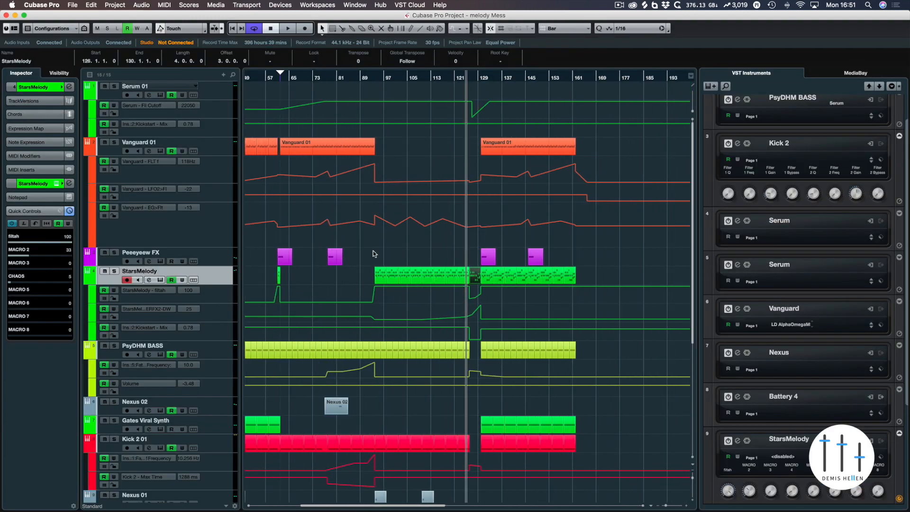
pyautogui.click(365, 78)
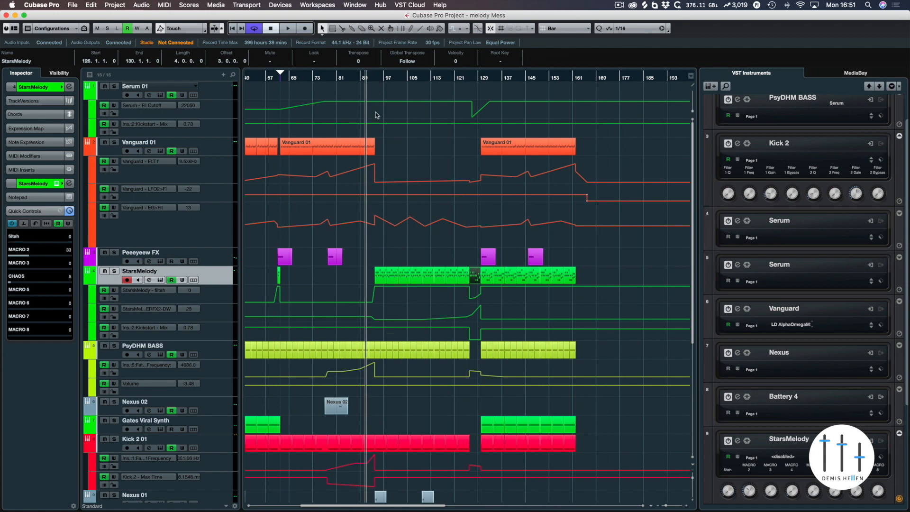
pyautogui.press('KP_Subtract')
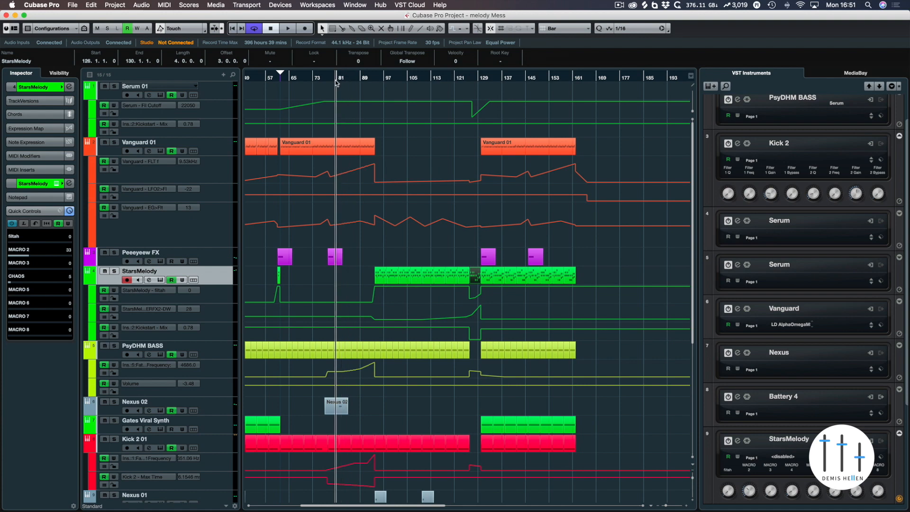
pyautogui.press('space')
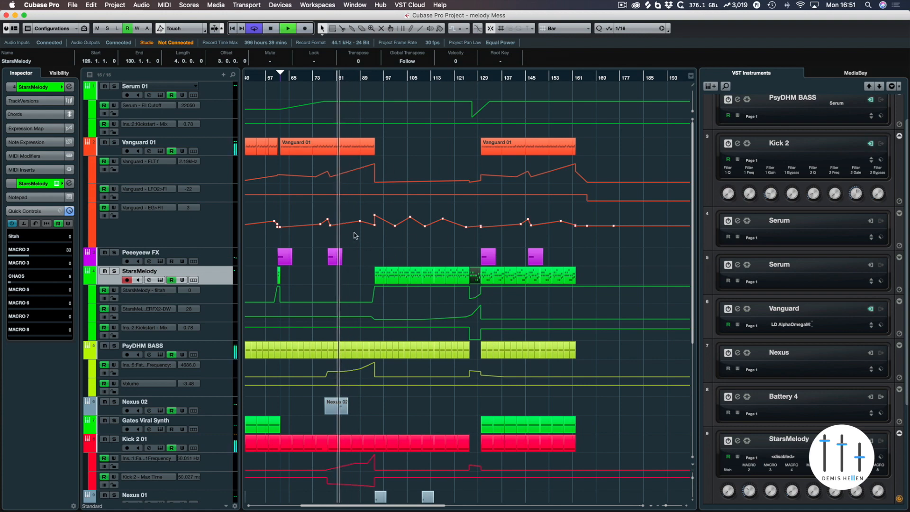
pyautogui.scroll(-3, 360, 239)
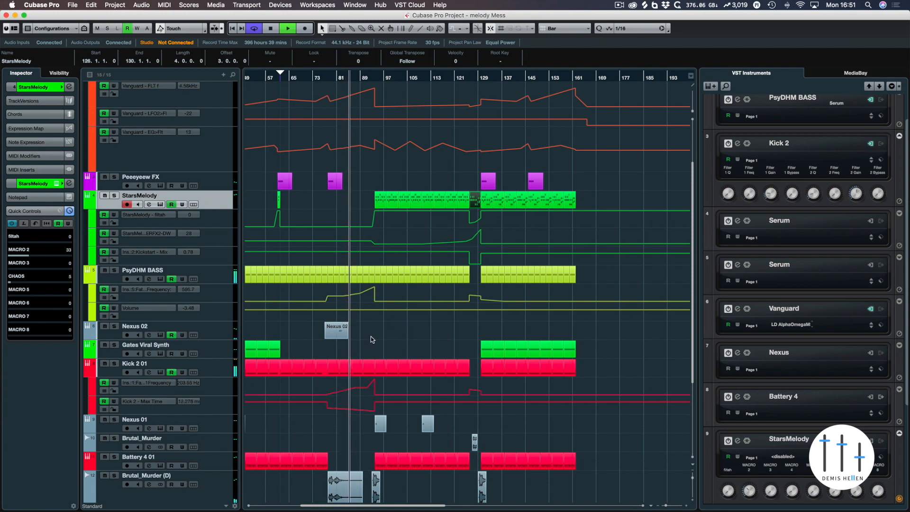
pyautogui.scroll(-5, 370, 338)
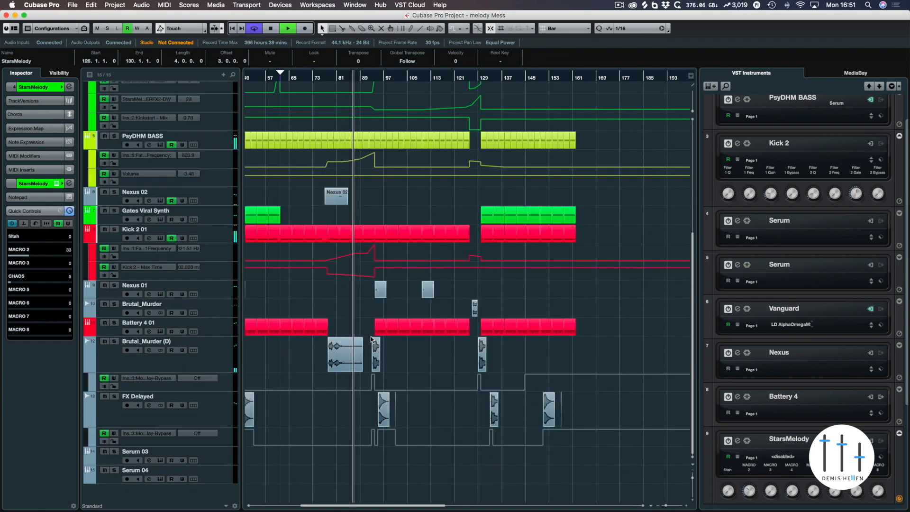
pyautogui.scroll(4, 371, 338)
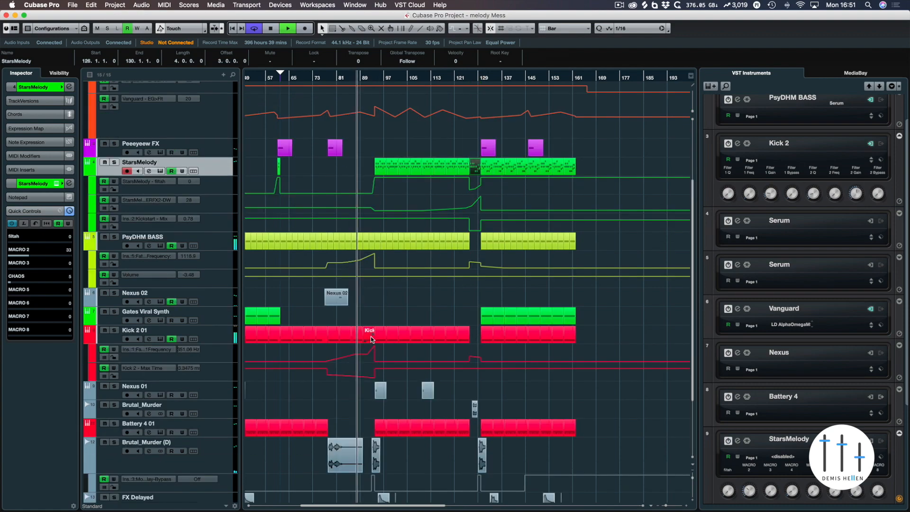
pyautogui.scroll(4, 371, 338)
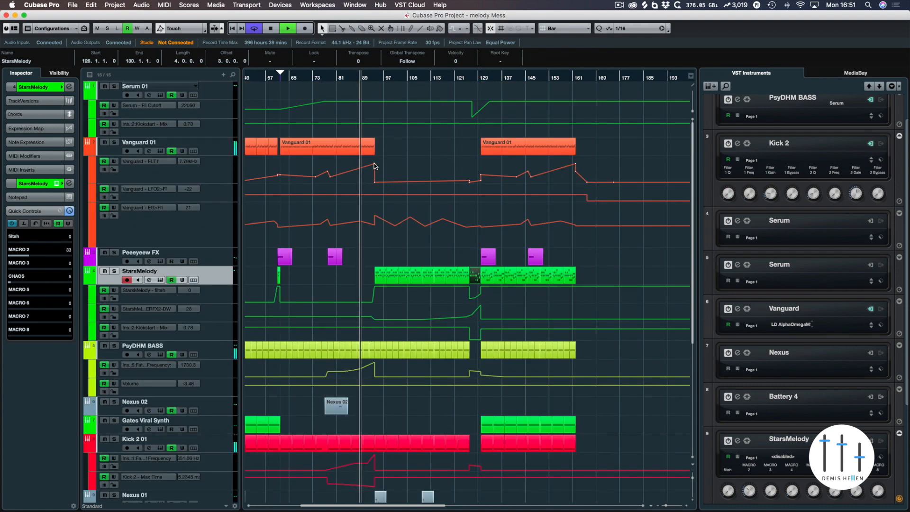
pyautogui.press('space')
# - Lower Vanguard's FLT f automation to 0 at bar 94 and add a point with value 39.29 at bar 89
pyautogui.moveTo(374, 164); pyautogui.dragTo(374, 198)
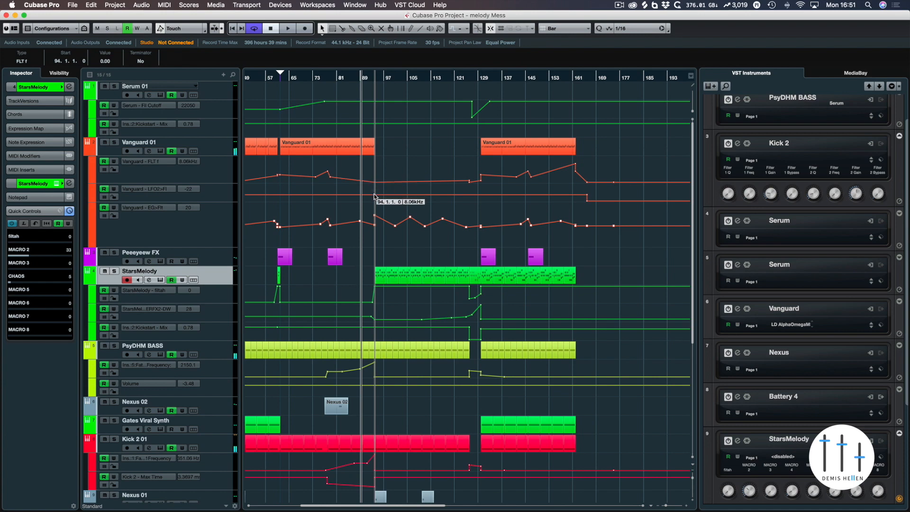
pyautogui.press('space')
pyautogui.click(360, 174)
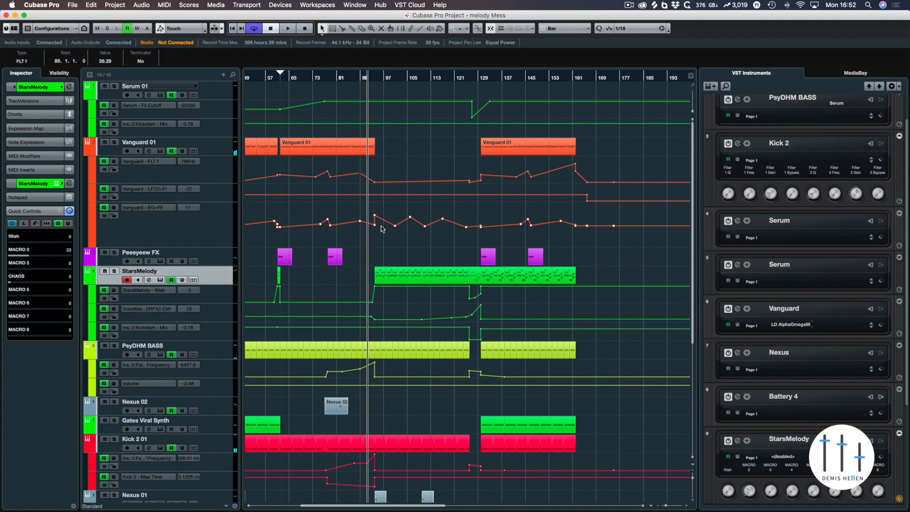
# - Set Vanguard's EG>Flt automation point at bar 94 to 46.32 and audition the transition from about bar 88
pyautogui.moveTo(375, 230); pyautogui.dragTo(375, 234)
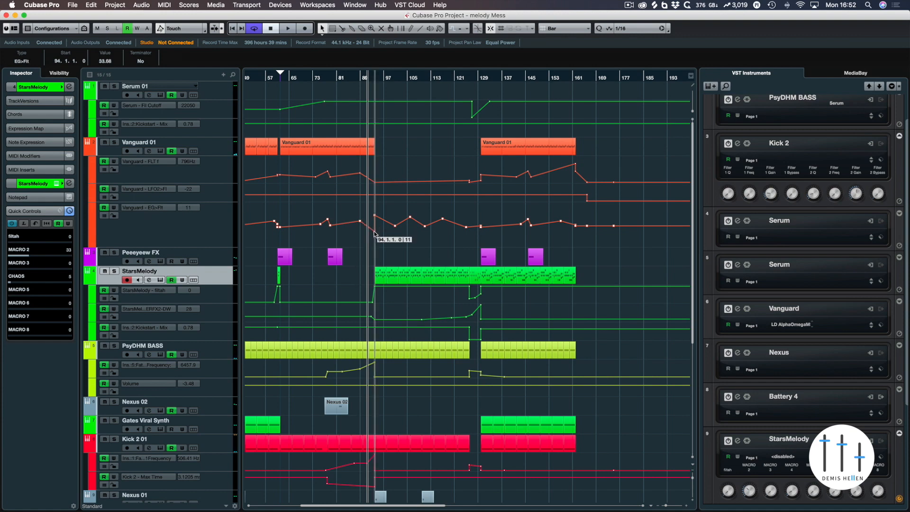
pyautogui.press('space')
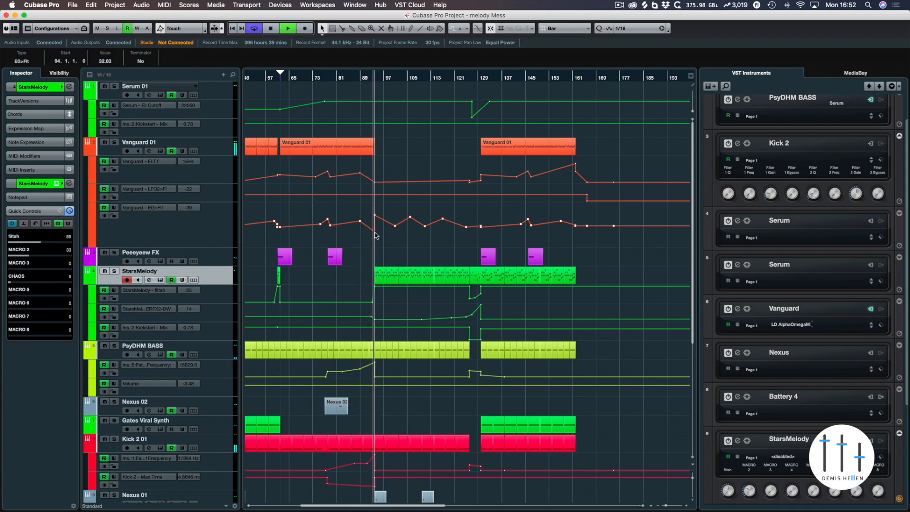
pyautogui.moveTo(376, 234); pyautogui.dragTo(375, 228)
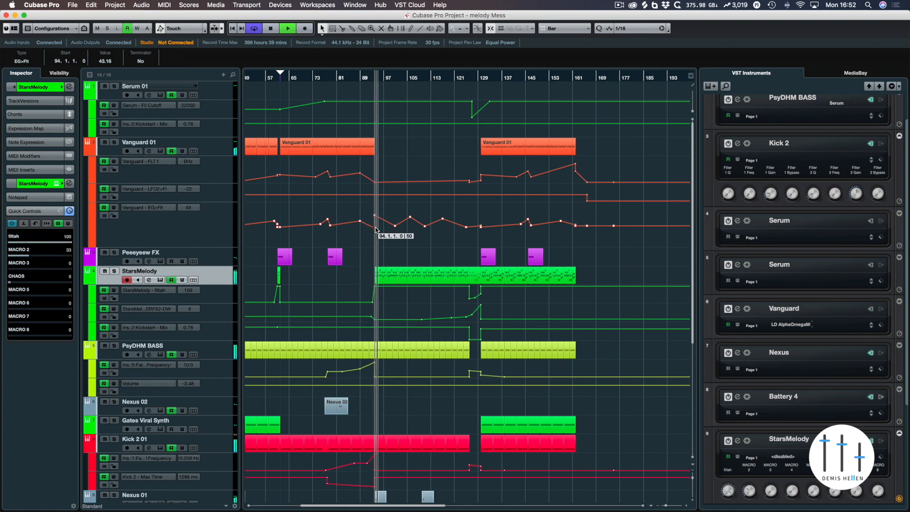
pyautogui.click(363, 79)
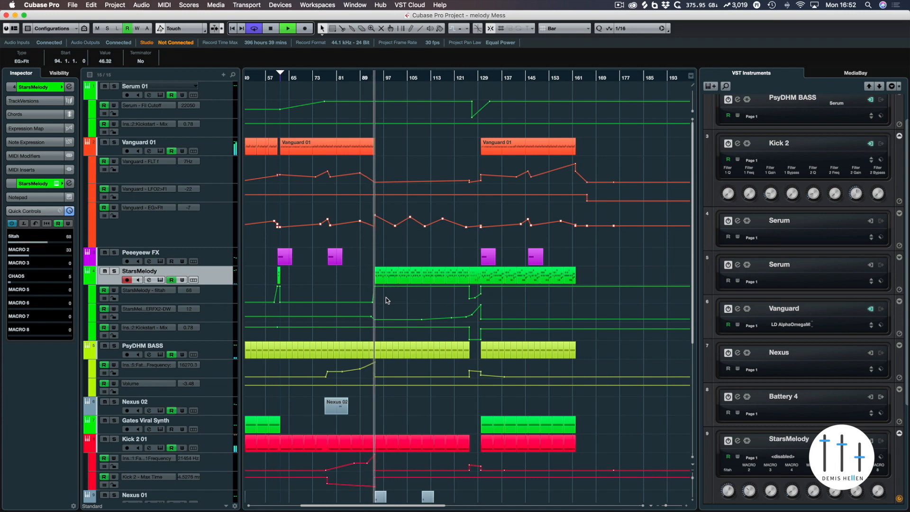
# - Solo StarsMelody, review the notes of its event at bars 94 to 98 in the Key Editor and audition it from about bar 92
pyautogui.click(113, 271)
pyautogui.click(380, 274)
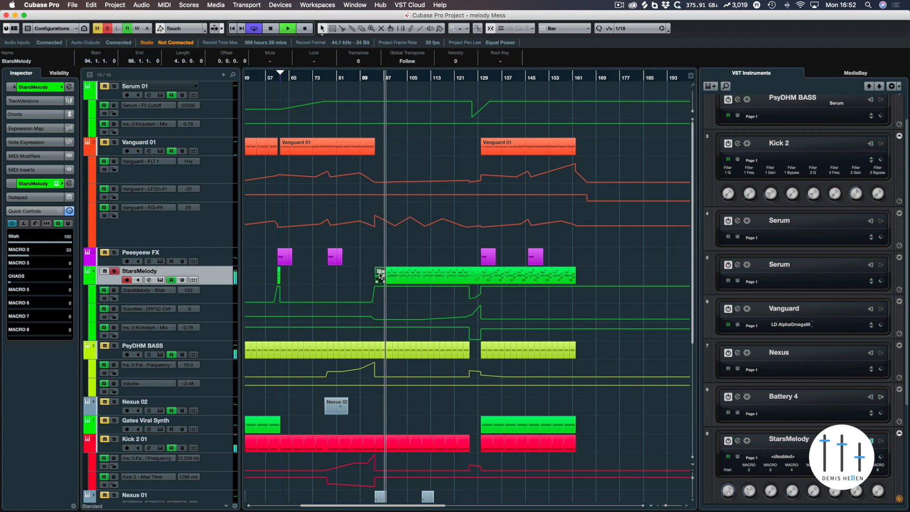
pyautogui.press('space')
pyautogui.doubleClick(380, 275)
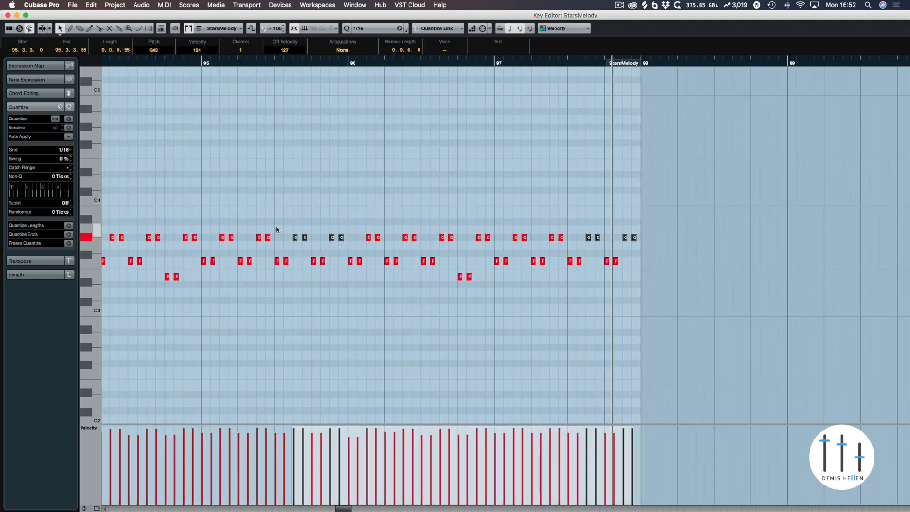
pyautogui.press('Return')
pyautogui.click(377, 80)
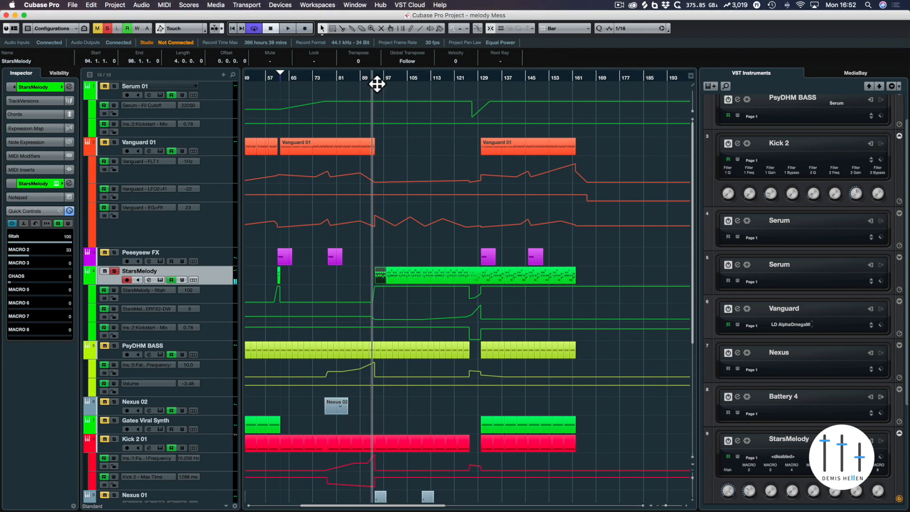
pyautogui.press('space')
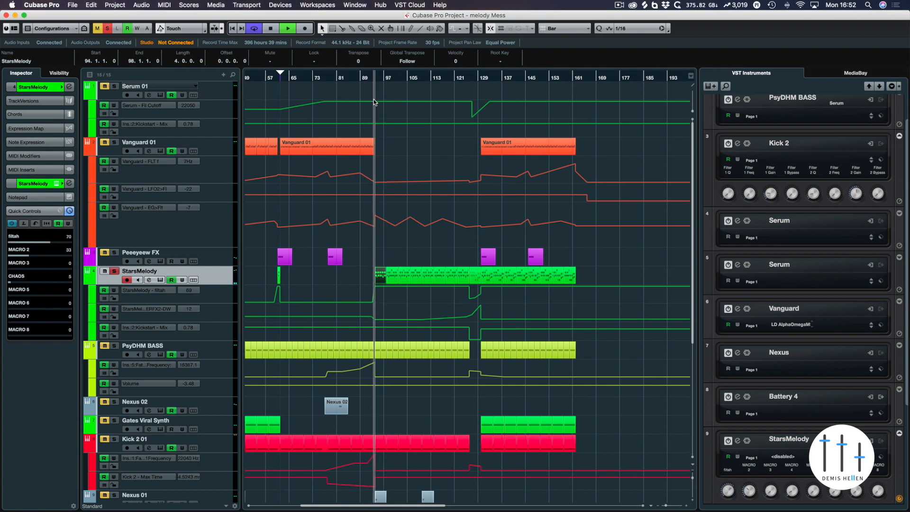
pyautogui.press('space')
# - Clear all mutes and solos, repeat the StarsMelody event at bars 94 to 98 through to bar 126 and audition the arrangement
pyautogui.click(98, 29)
pyautogui.click(108, 28)
pyautogui.press('space')
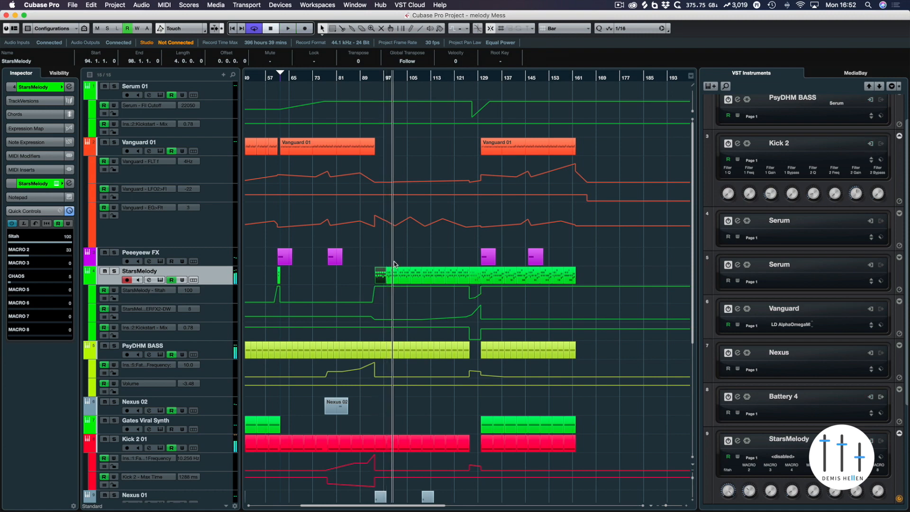
pyautogui.moveTo(387, 275); pyautogui.dragTo(470, 276)
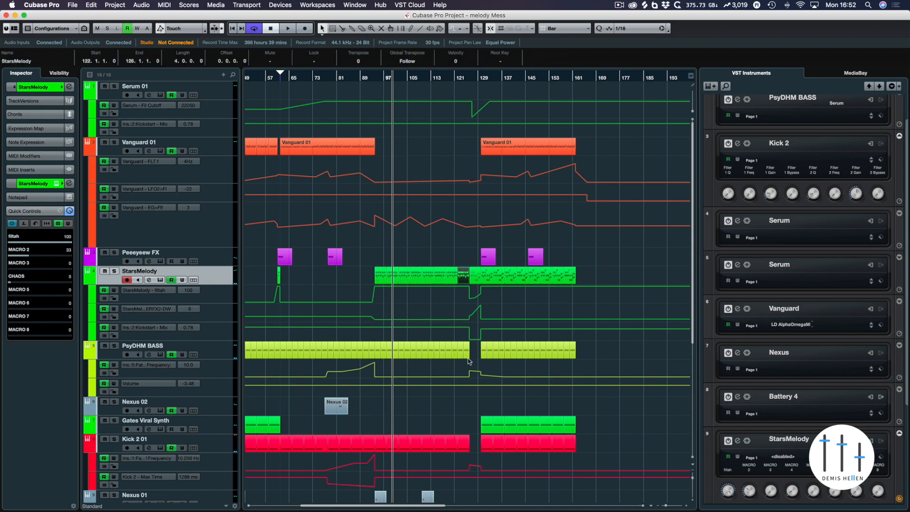
pyautogui.doubleClick(370, 79)
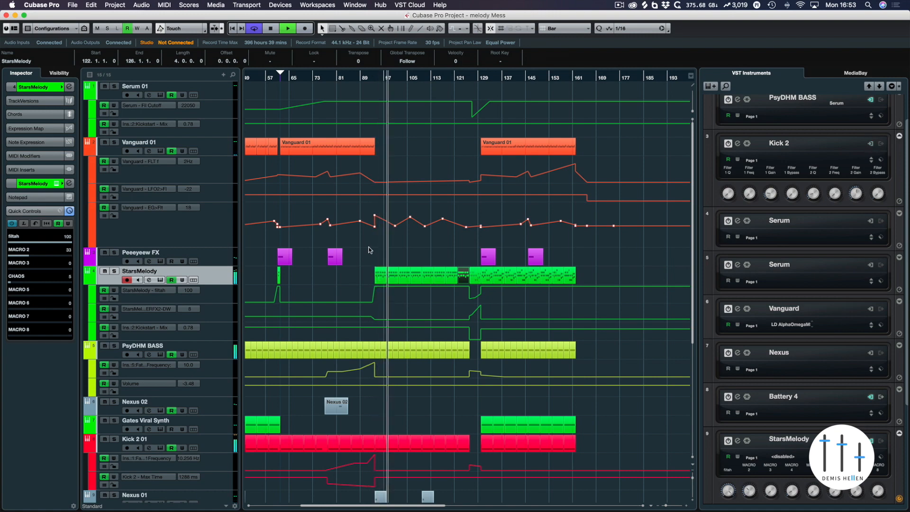
# - Solo StarsMelody to check its Kickstart Mix automation up to bar 126, then mute the StarsMelody track
pyautogui.click(114, 271)
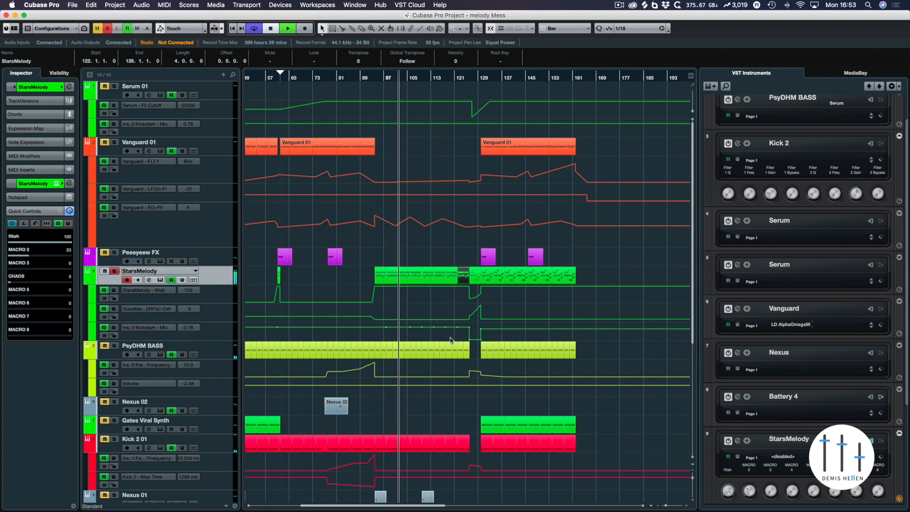
pyautogui.click(372, 326)
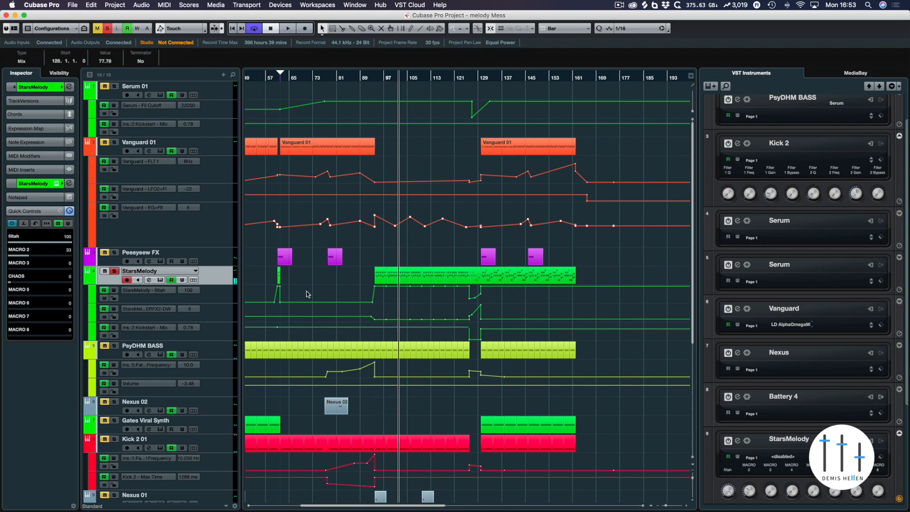
pyautogui.click(106, 272)
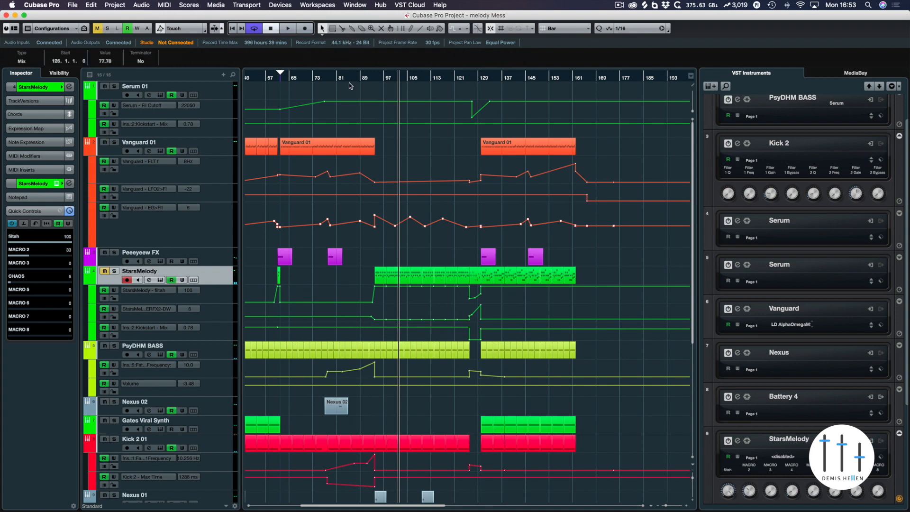
# - Add one stereo audio track named Sweep below the FX Delayed track
pyautogui.scroll(-5, 350, 197)
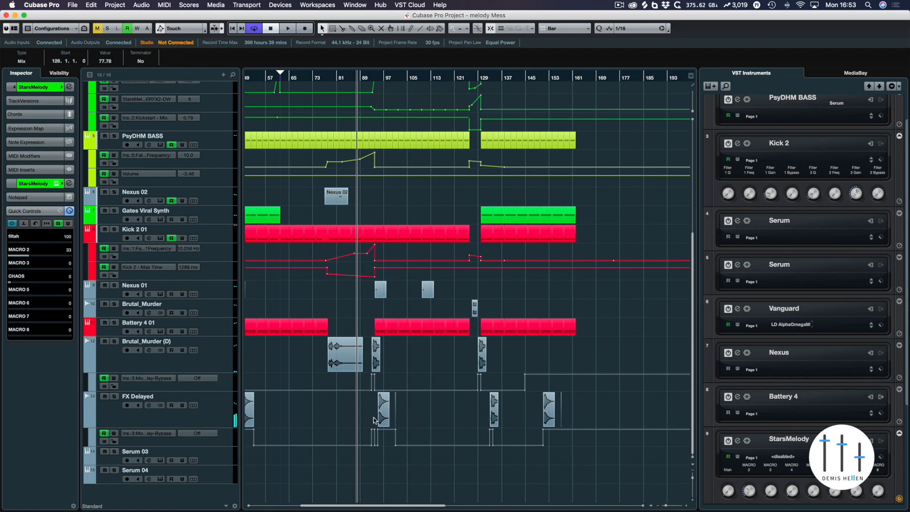
pyautogui.rightClick(226, 423)
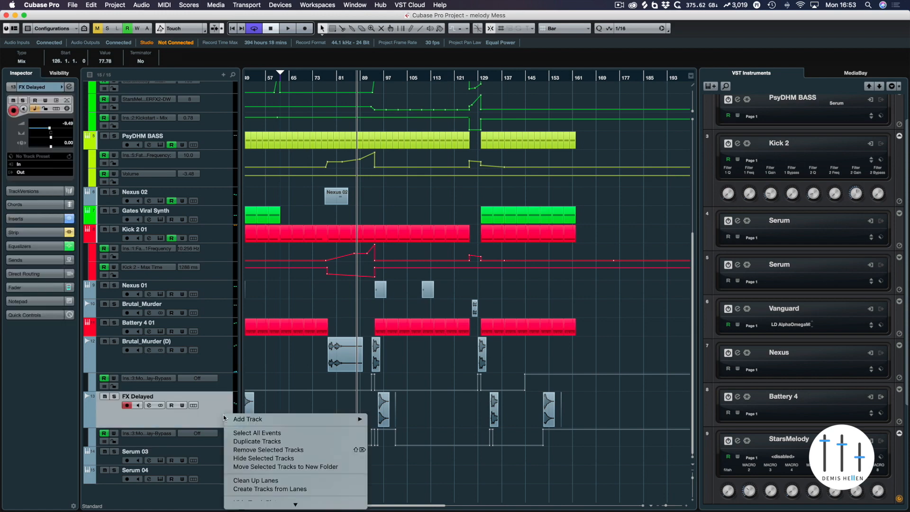
pyautogui.moveTo(306, 420)
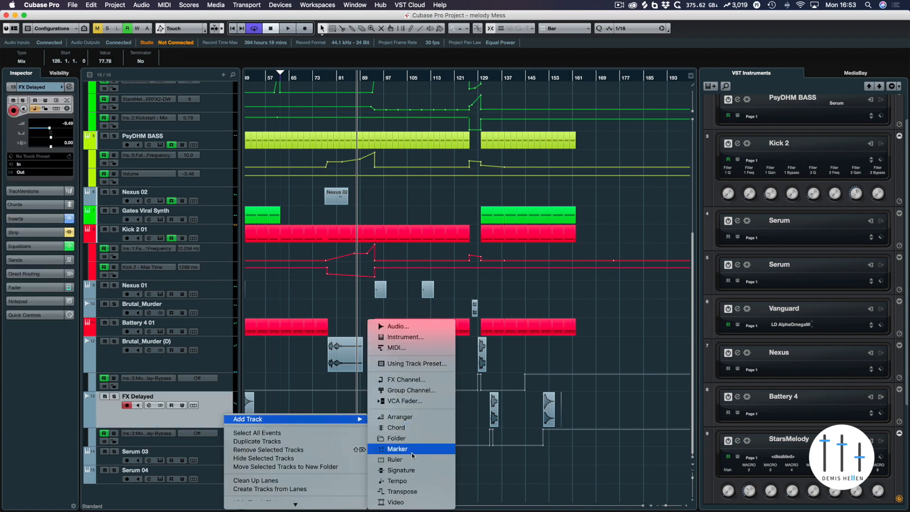
pyautogui.click(402, 326)
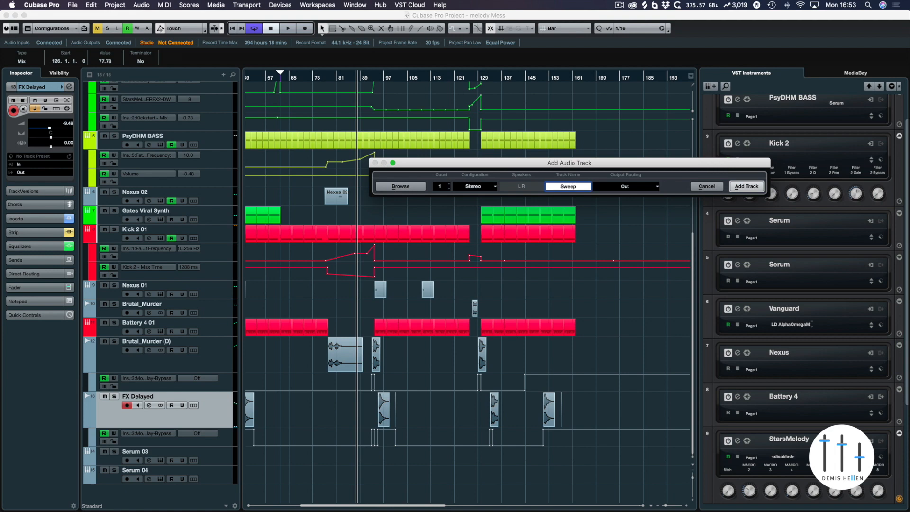
pyautogui.write('Sweep')
pyautogui.click(752, 192)
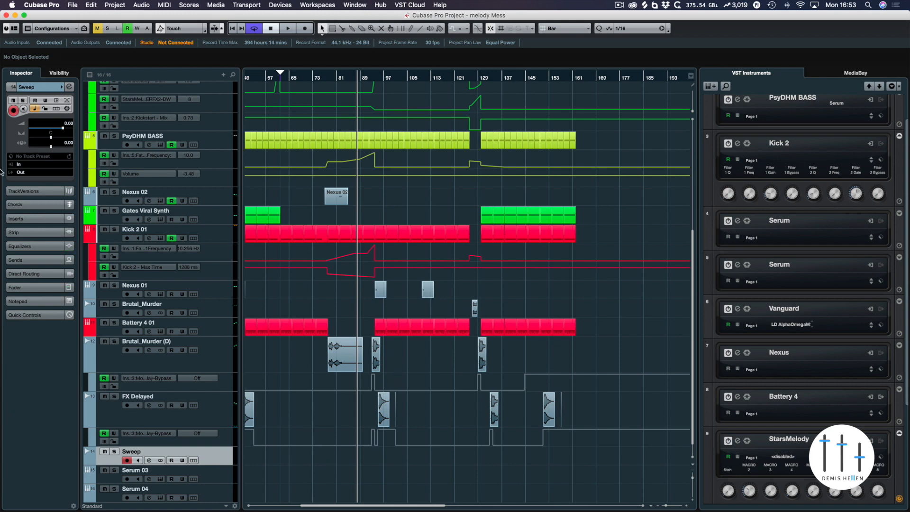
# - Switch to Finder, list the DH Music drive's contents and open the Samples folder inside 001 Music Production
pyautogui.click(17, 203)
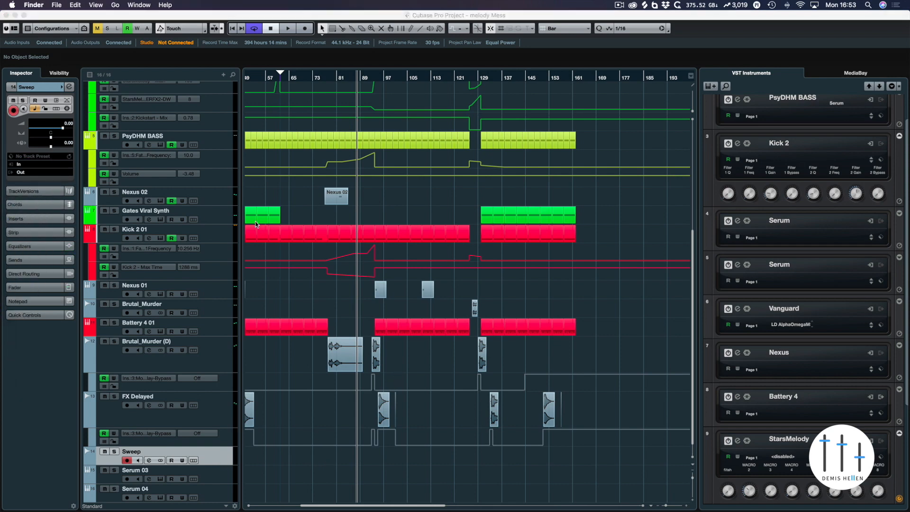
pyautogui.click(315, 269)
pyautogui.scroll(-3, 322, 256)
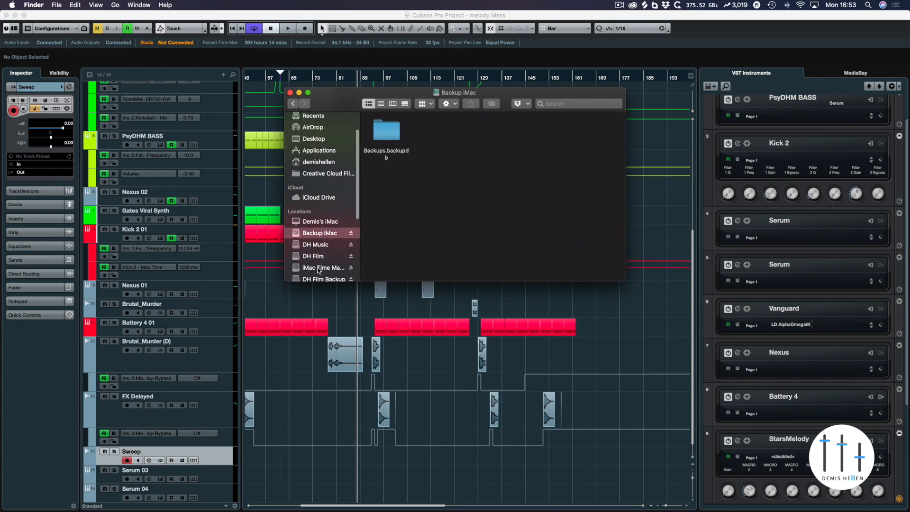
pyautogui.click(321, 242)
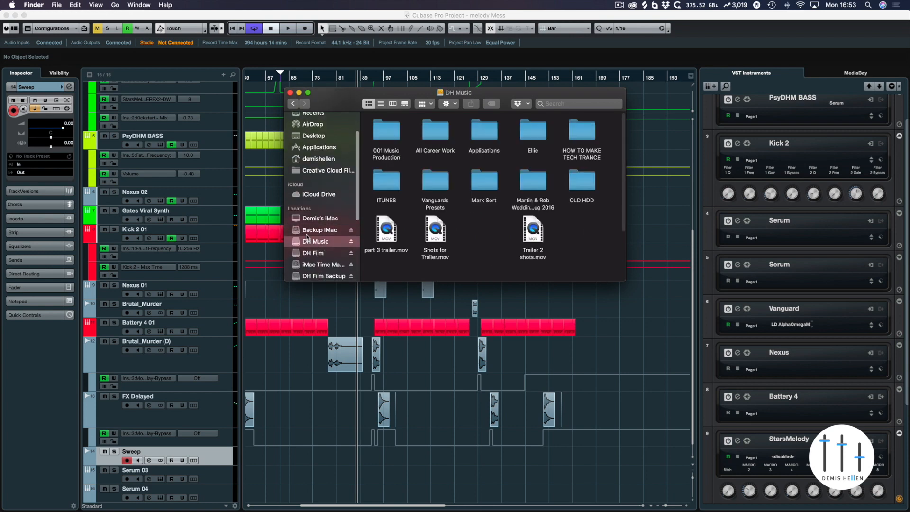
pyautogui.click(380, 104)
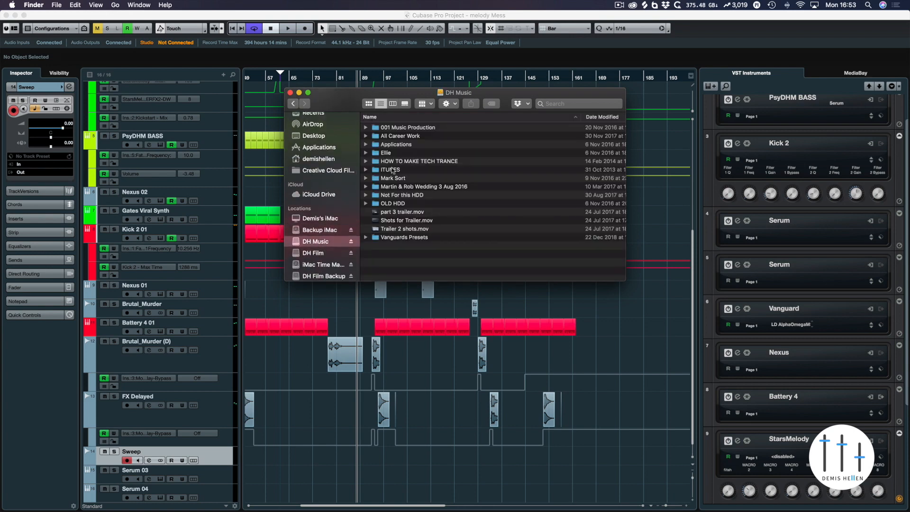
pyautogui.doubleClick(394, 127)
pyautogui.doubleClick(387, 228)
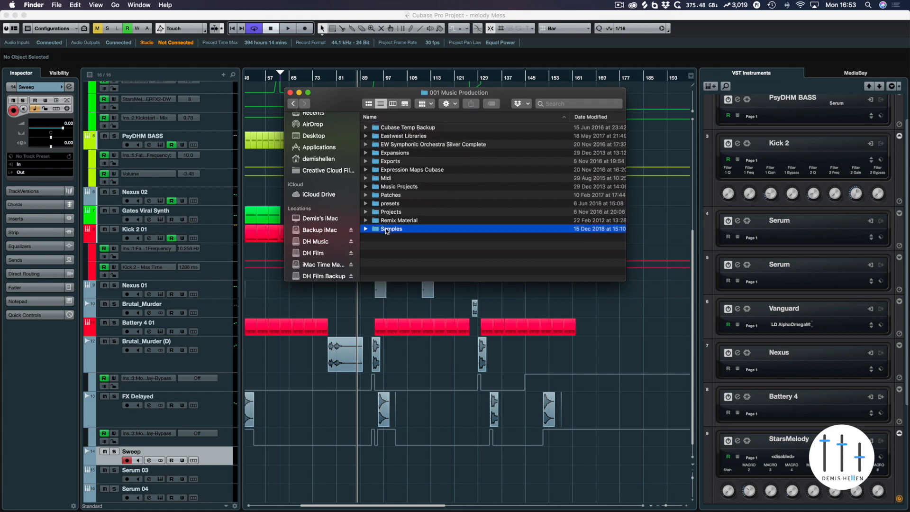
# - Browse the Trance and FX sample folders, open Vengence FX v2 and expand the VFX2 Sweeps Long folder
pyautogui.click(366, 142)
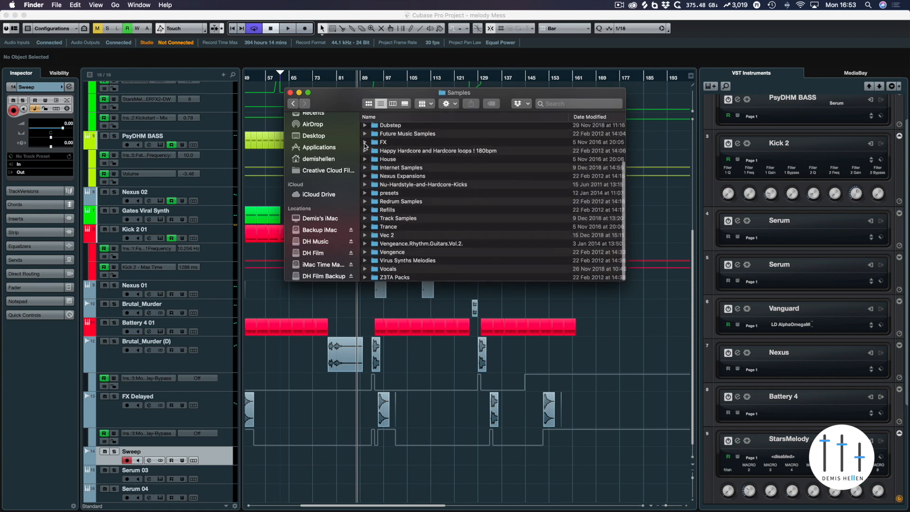
pyautogui.doubleClick(389, 227)
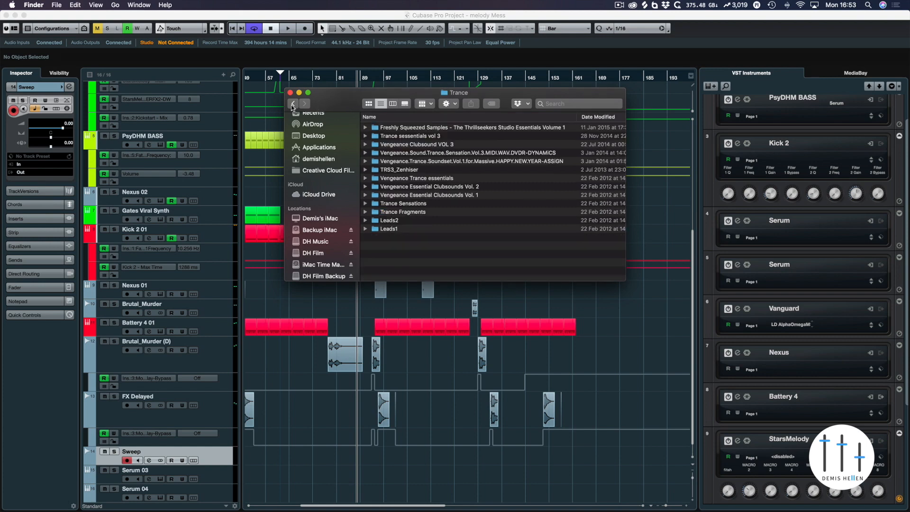
pyautogui.press('cmd+[')
pyautogui.doubleClick(386, 142)
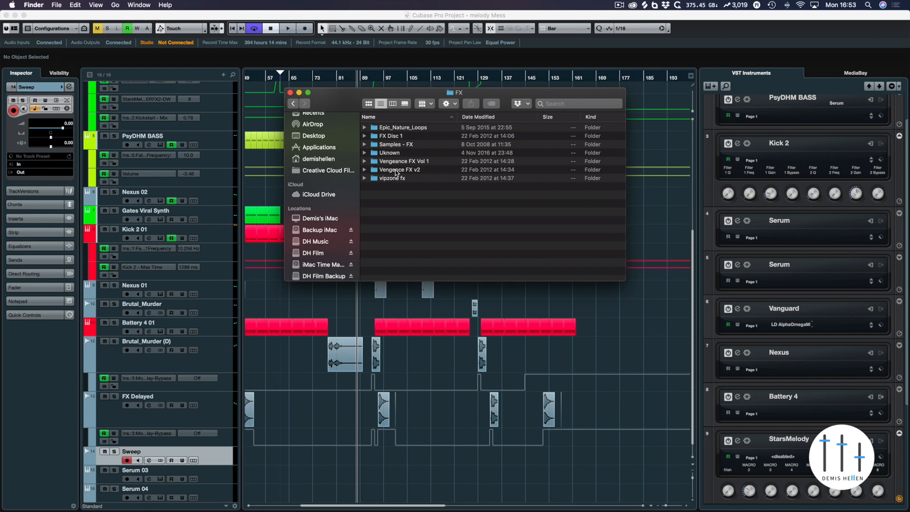
pyautogui.doubleClick(396, 170)
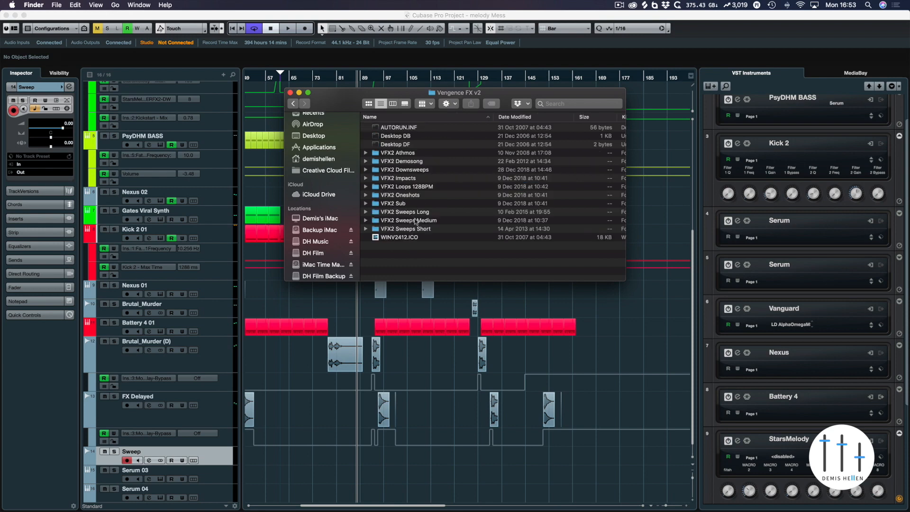
pyautogui.click(366, 213)
# - Preview the VFX2 Sweeps Long 01.wav sample, including its later portion
pyautogui.click(412, 221)
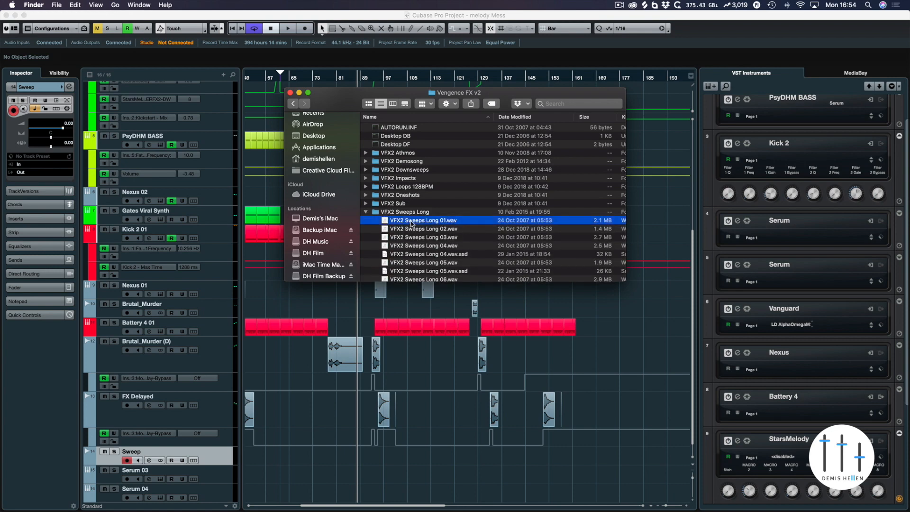
pyautogui.press('space')
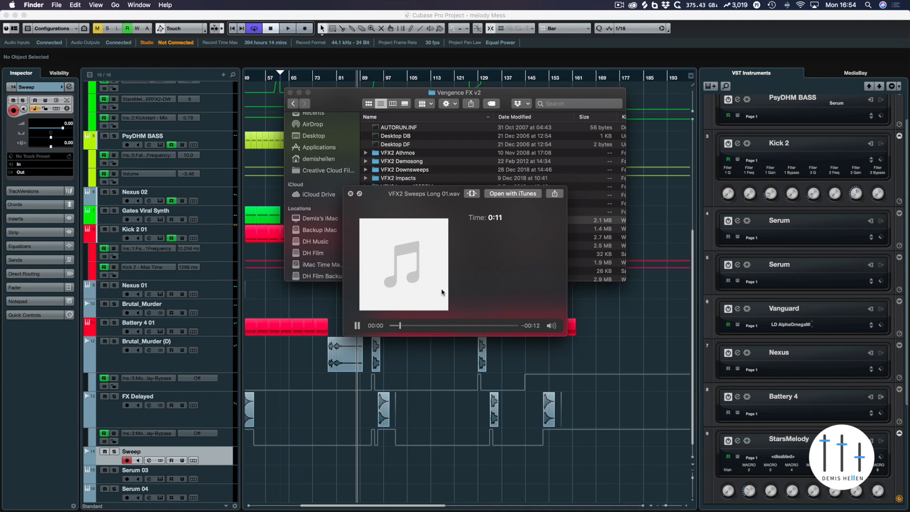
pyautogui.moveTo(491, 324); pyautogui.dragTo(488, 326)
pyautogui.press('space')
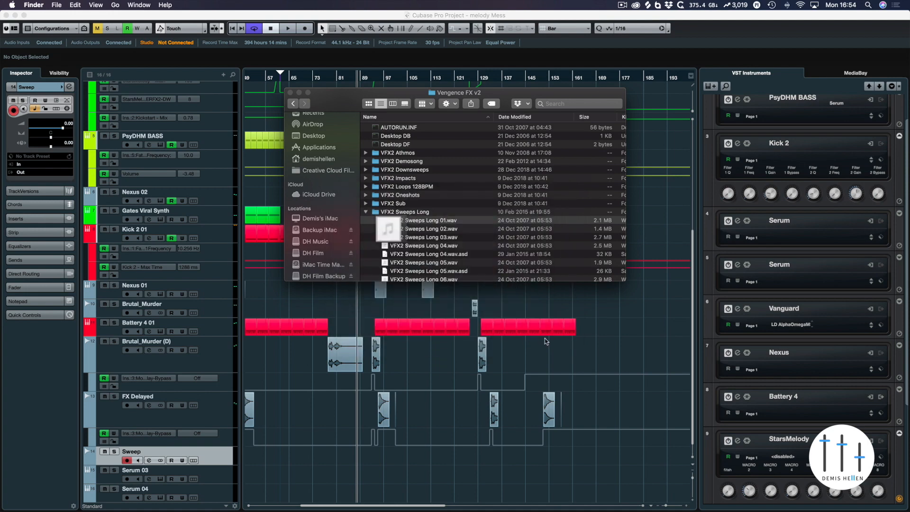
# - Import VFX2 Sweeps Long 01.wav onto the Sweep track at bar 85, copying the file to the working directory
pyautogui.moveTo(425, 222); pyautogui.dragTo(353, 467)
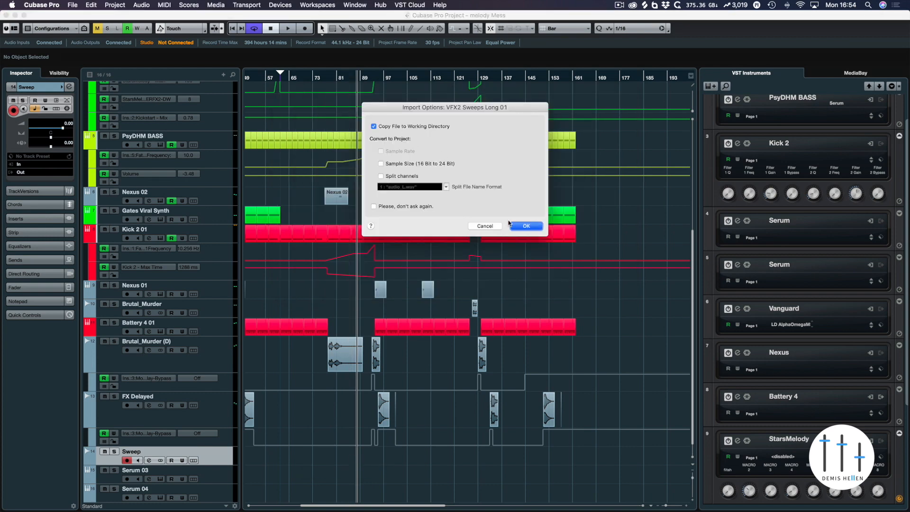
pyautogui.click(520, 230)
pyautogui.press('h')
pyautogui.press('h')
pyautogui.press('h')
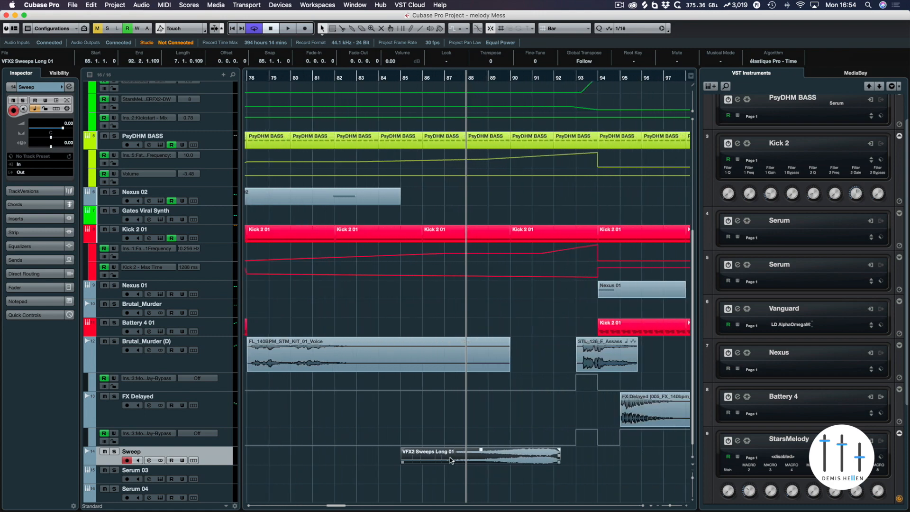
# - Switch the selection tool to Sizing Applies Time Stretch and fit the sweep event to bars 86 to 94
pyautogui.hscroll(2, 450, 460)
pyautogui.click(323, 29)
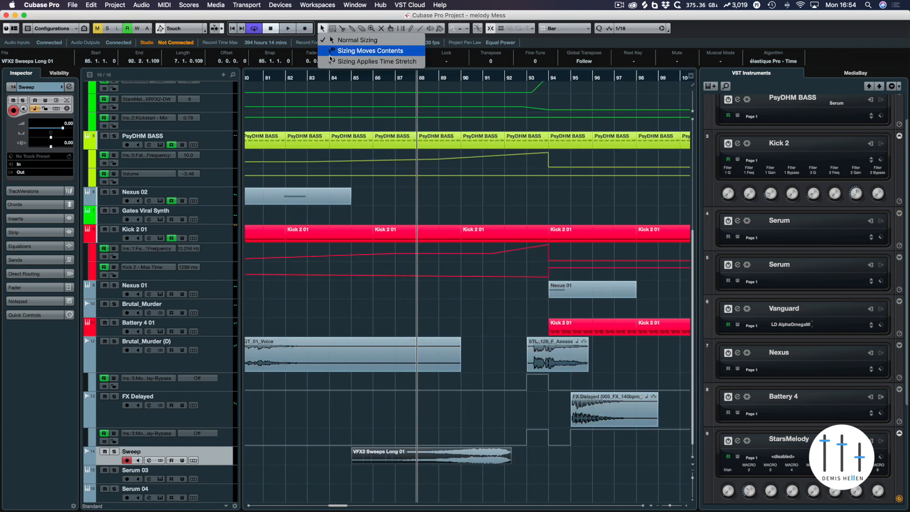
pyautogui.click(360, 62)
pyautogui.moveTo(511, 465); pyautogui.dragTo(535, 461)
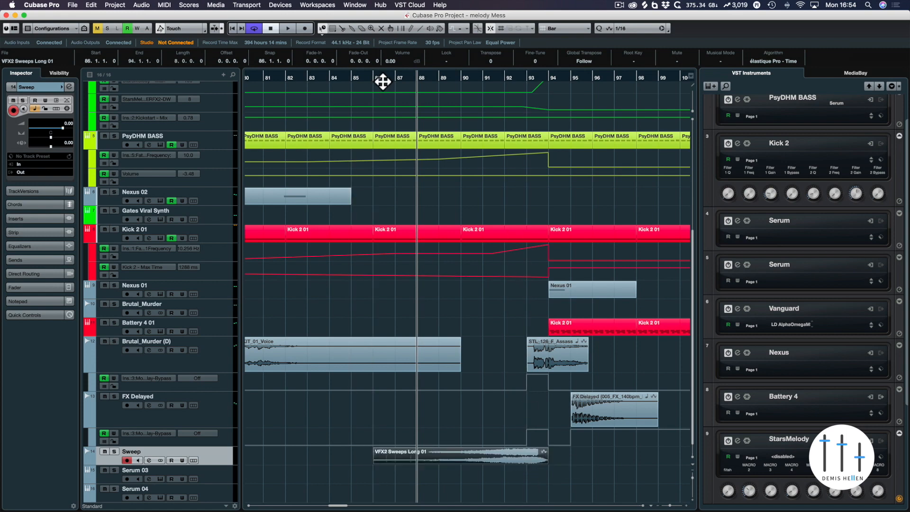
# - Insert FabFilter Pro-Q 3 on the Sweep track and set a 12 dB/oct low cut at 1219.9 Hz while auditioning from bar 86
pyautogui.click(384, 79)
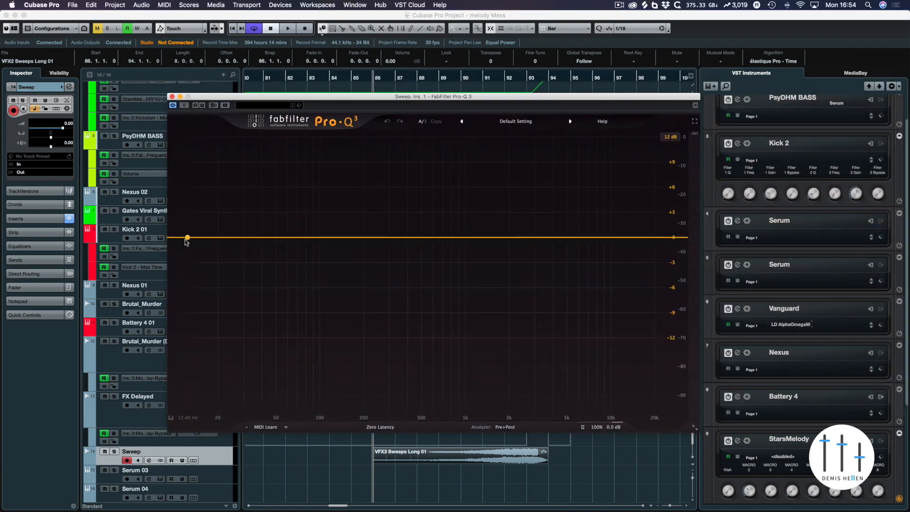
pyautogui.moveTo(175, 241); pyautogui.dragTo(414, 238)
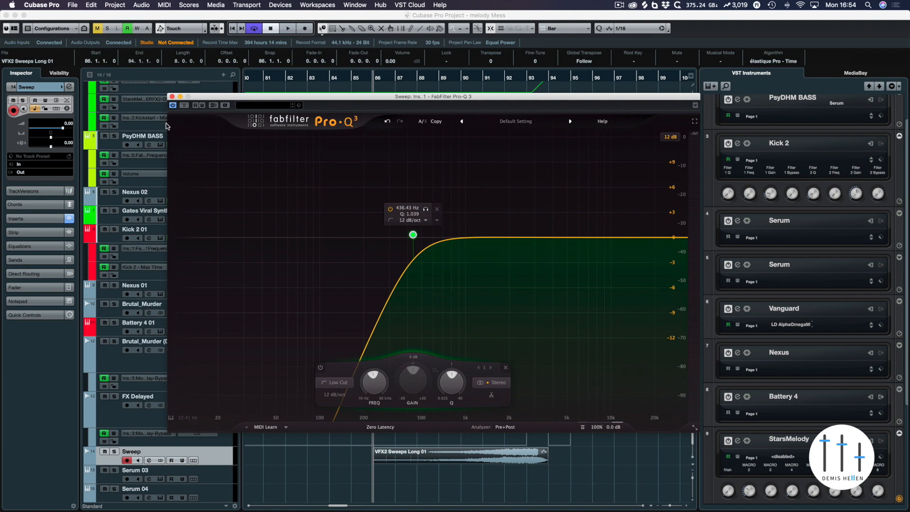
pyautogui.press('space')
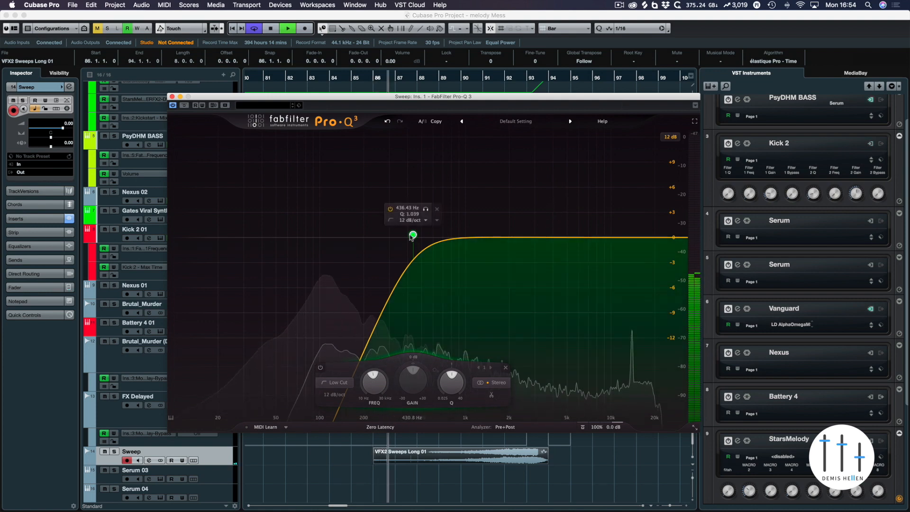
pyautogui.moveTo(411, 235); pyautogui.dragTo(477, 247)
pyautogui.press('space')
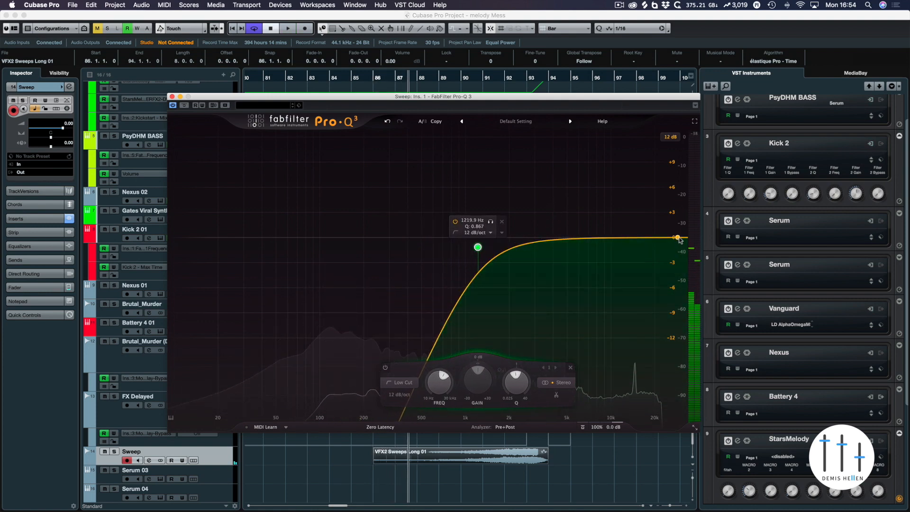
# - Add a 48 dB/oct high cut near 20 kHz to the Sweep track's Pro-Q 3 and close the equalizer
pyautogui.click(679, 238)
pyautogui.click(503, 395)
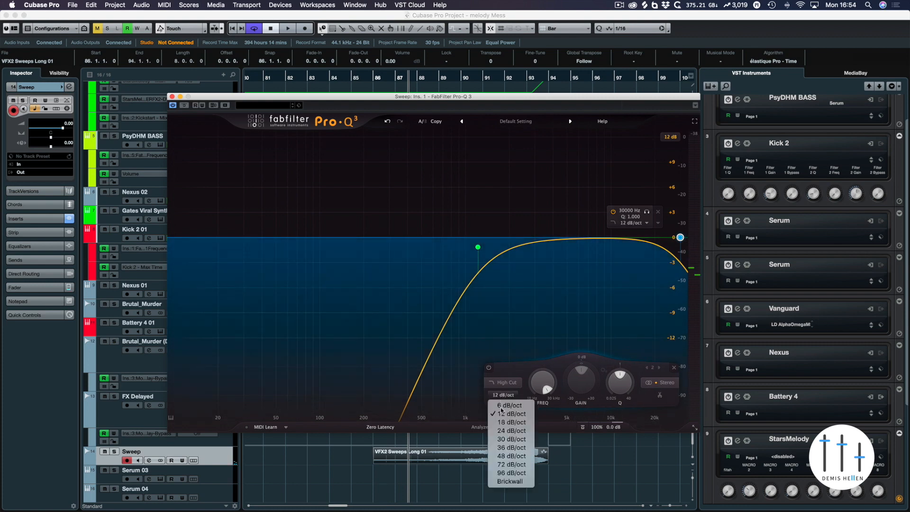
pyautogui.click(507, 456)
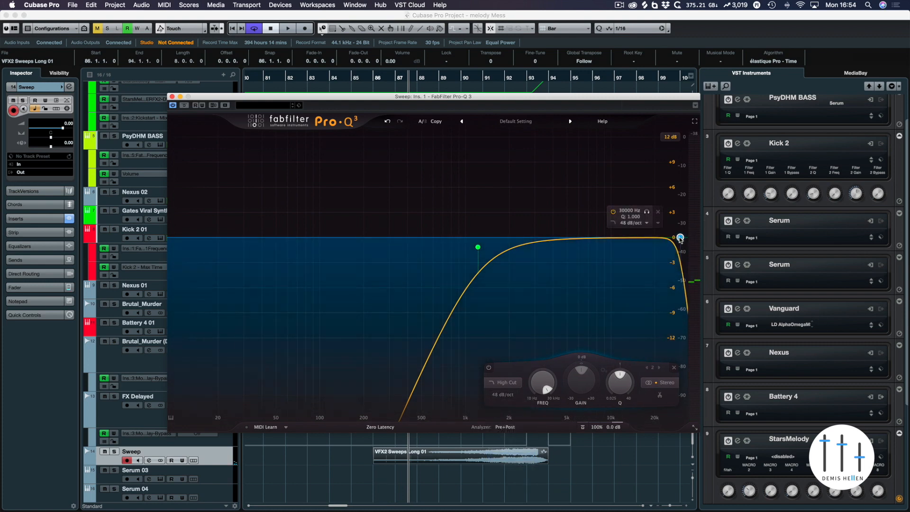
pyautogui.moveTo(680, 238); pyautogui.dragTo(652, 240)
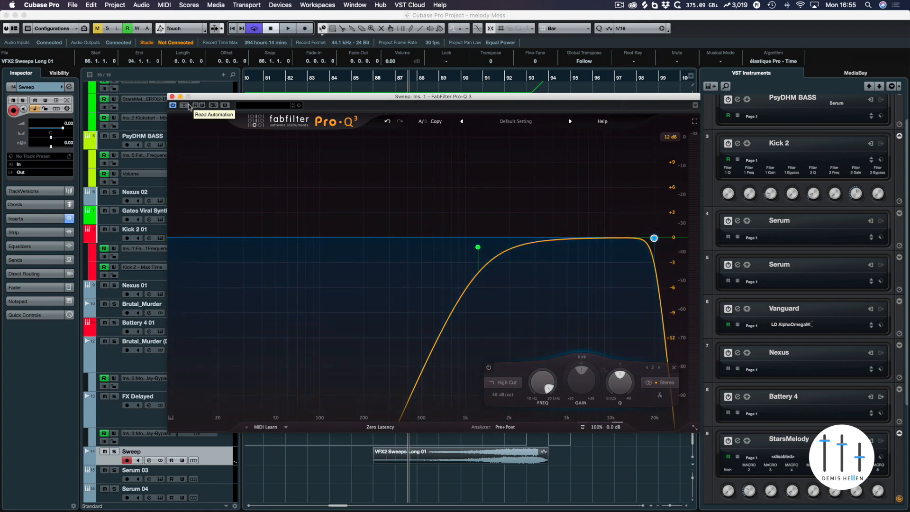
pyautogui.click(172, 97)
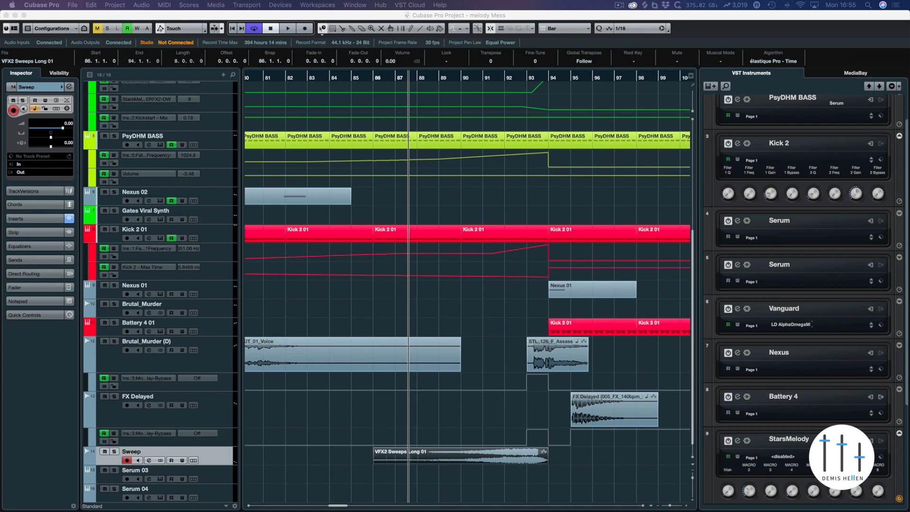
# - Lower the Sweep track's volume to -10.9 and shift its event to start at 86.3.1.119, auditioning the bar 94 transition
pyautogui.press('space')
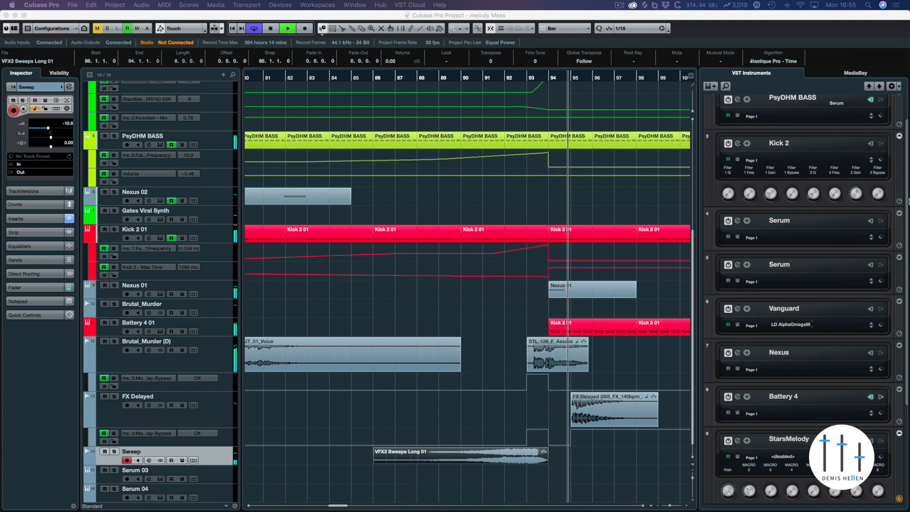
pyautogui.press('space')
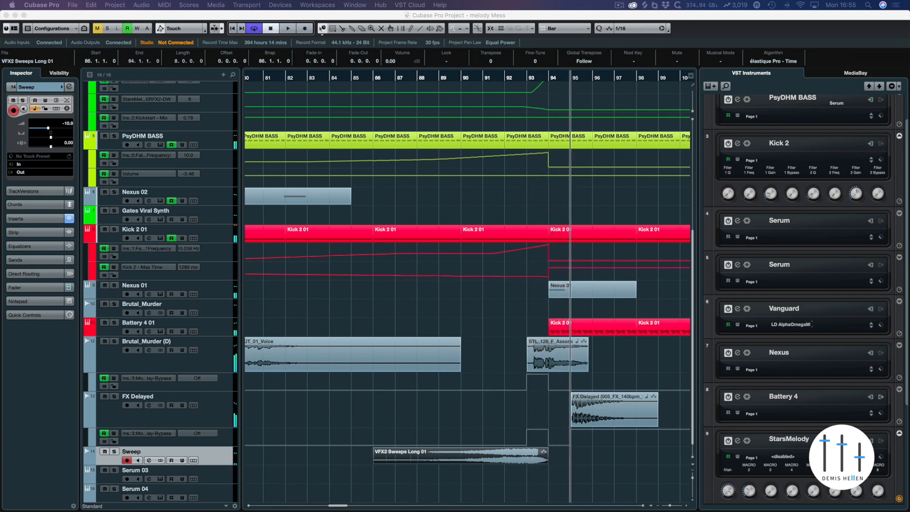
pyautogui.click(517, 458)
pyautogui.moveTo(529, 457)
pyautogui.mouseDown()
pyautogui.moveTo(541, 458)
pyautogui.moveTo(531, 459)
pyautogui.mouseUp()
pyautogui.click(512, 78)
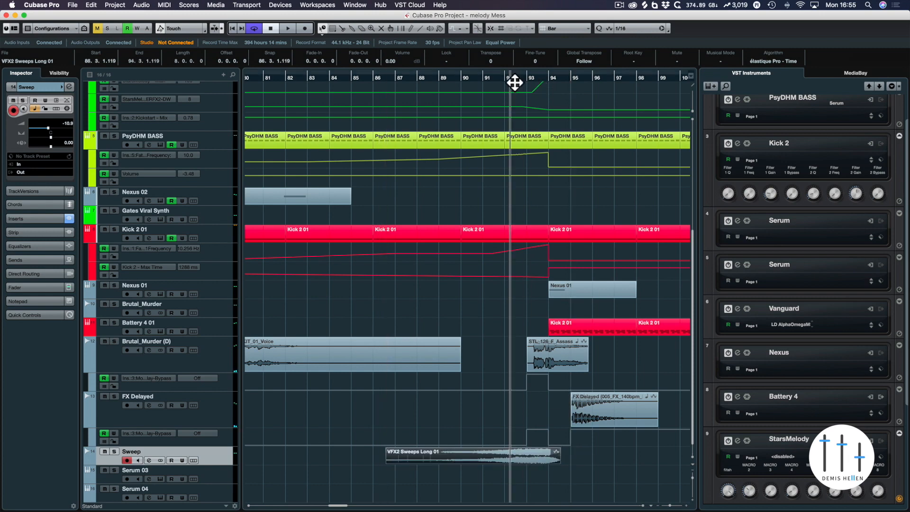
pyautogui.press('space')
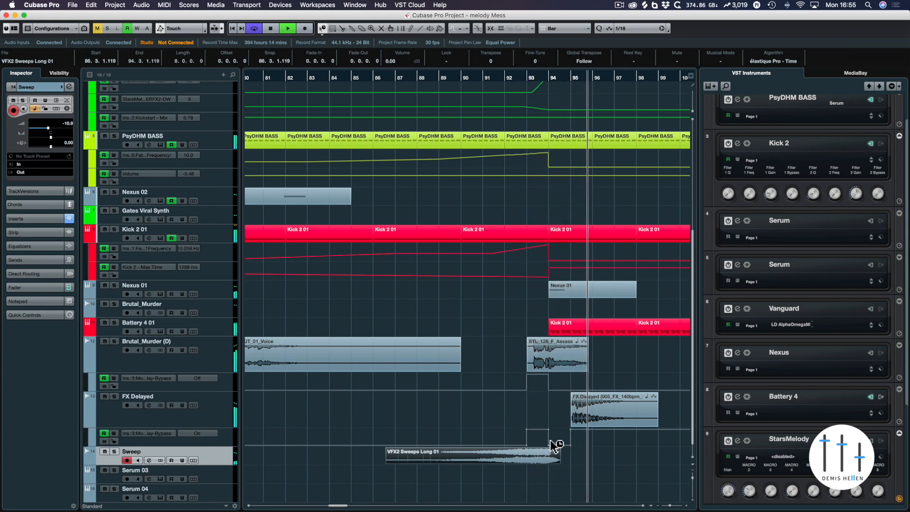
pyautogui.press('space')
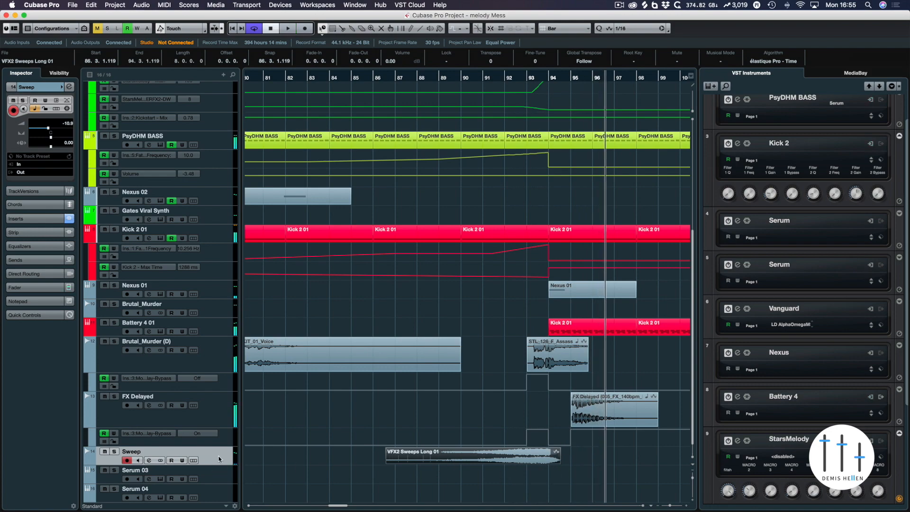
# - Play the arrangement through the bar 94 transition and return the selection tool to normal sizing
pyautogui.press('g')
pyautogui.press('g')
pyautogui.press('g')
pyautogui.press('g')
pyautogui.press('g')
pyautogui.press('g')
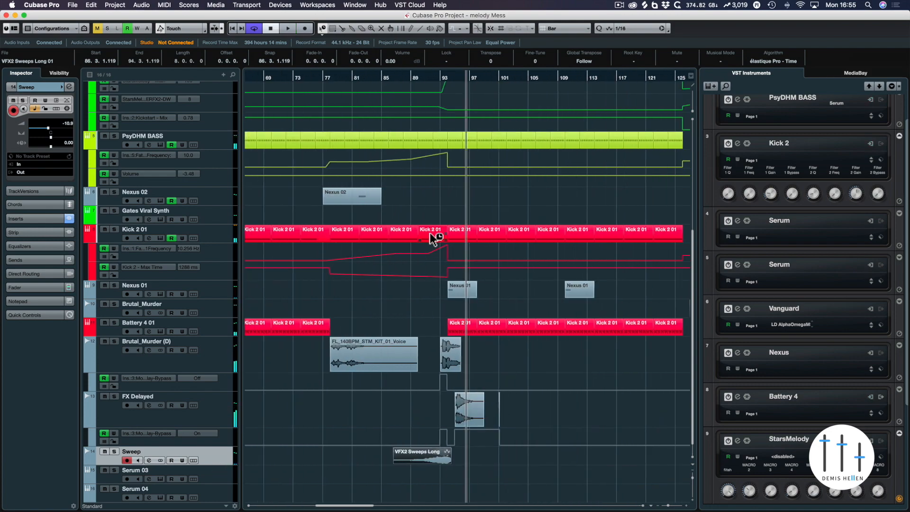
pyautogui.press('space')
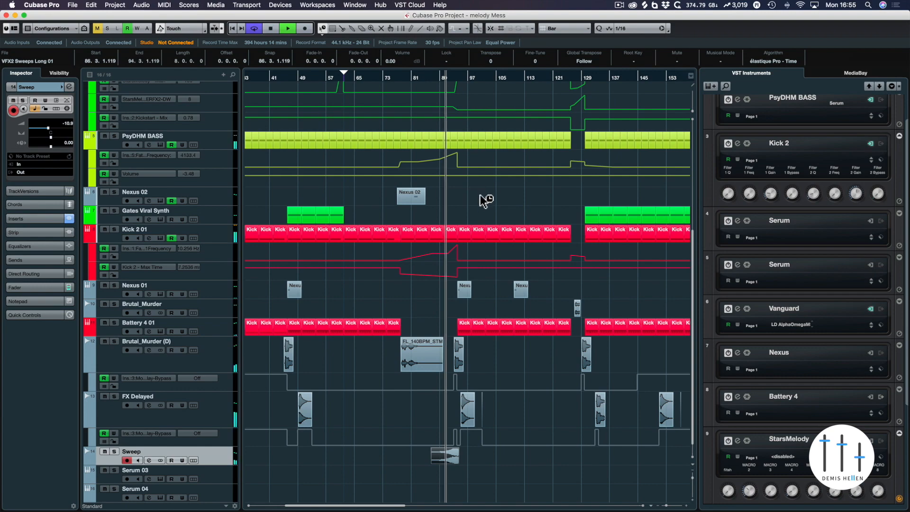
pyautogui.scroll(5, 483, 198)
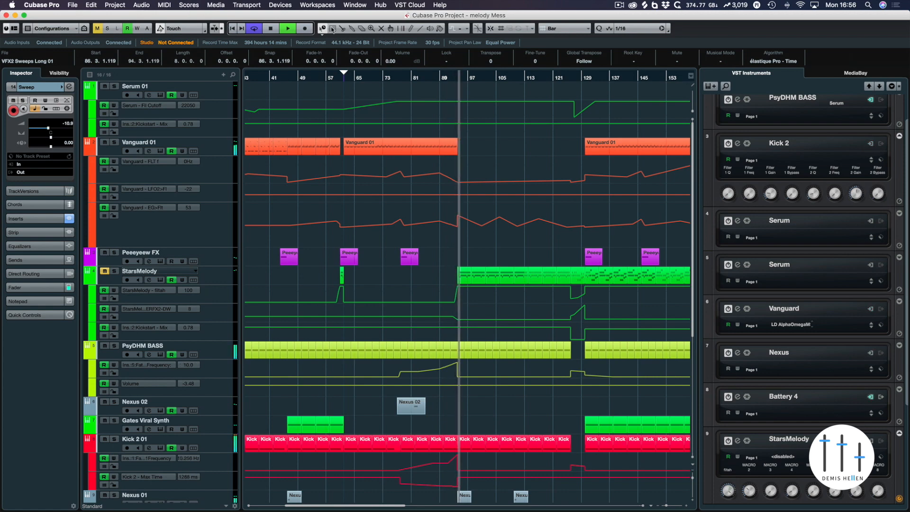
pyautogui.click(323, 28)
pyautogui.click(355, 40)
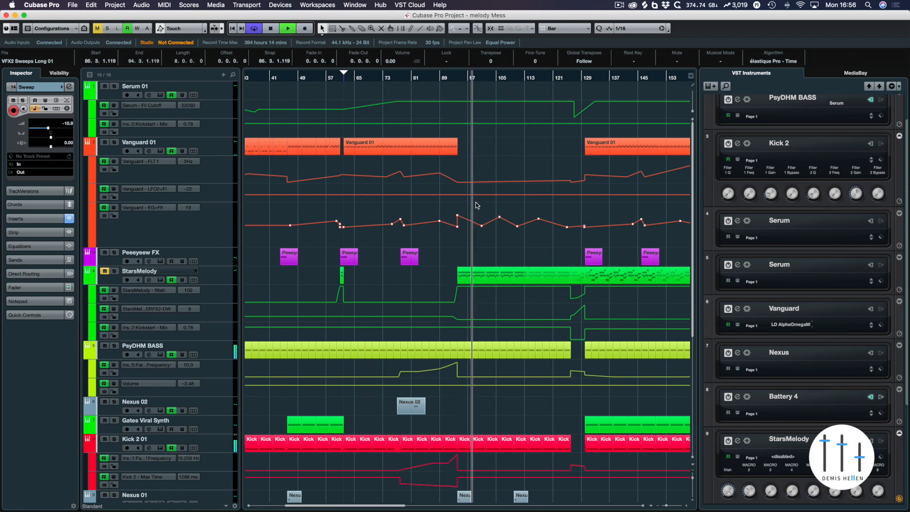
# - Stop playback, delete the StarsMelody parts between bars 94 and 110, and unmute the StarsMelody track
pyautogui.press('space')
pyautogui.moveTo(441, 286); pyautogui.dragTo(505, 277)
pyautogui.press('Delete')
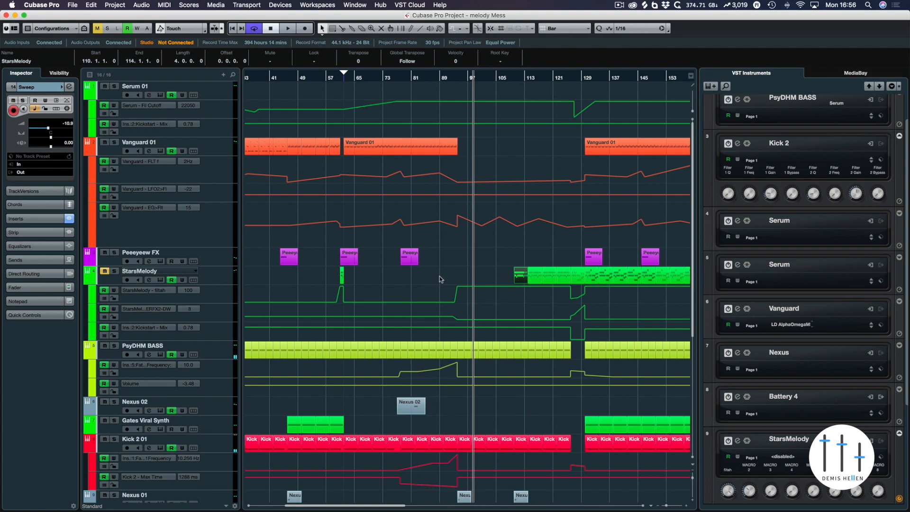
pyautogui.click(105, 270)
pyautogui.click(114, 271)
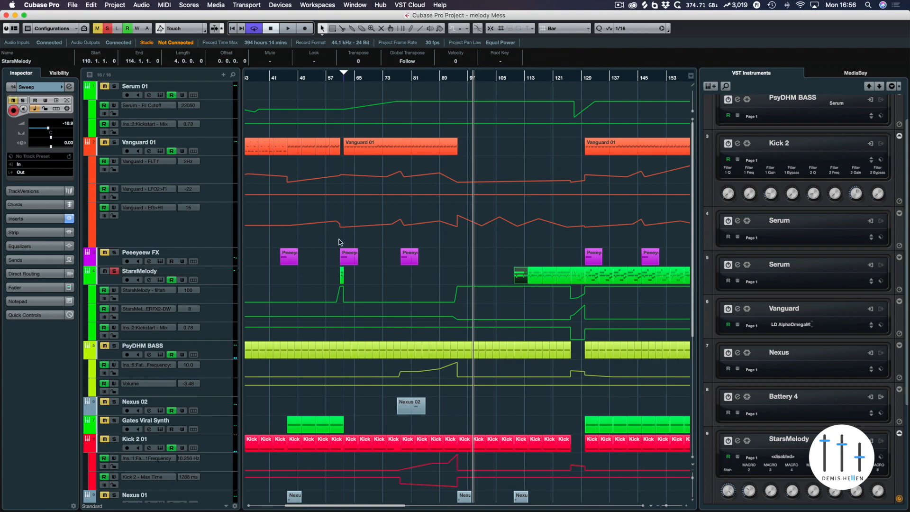
pyautogui.click(113, 272)
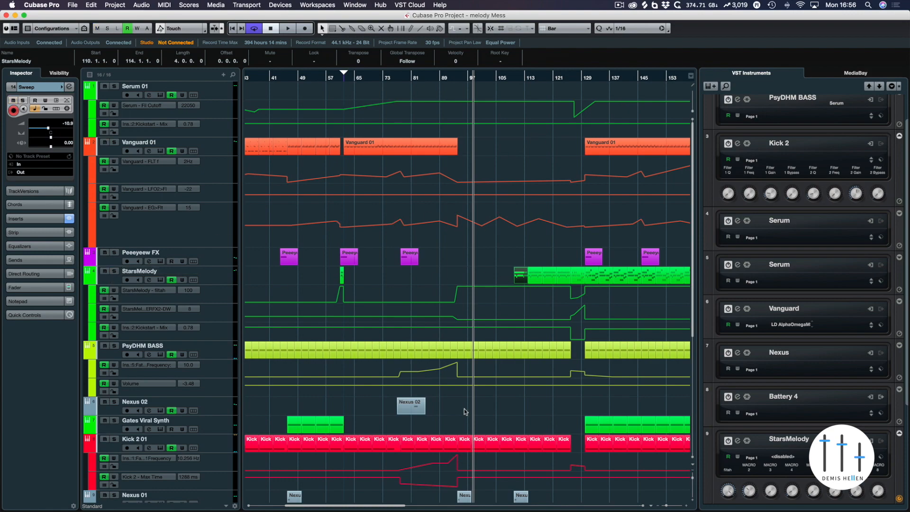
# - Insert StereoDelay as the Sweep track's second effect with 1/8 delays and mixes of 55.0 and 54.5, then audition the transition
pyautogui.scroll(-10, 443, 455)
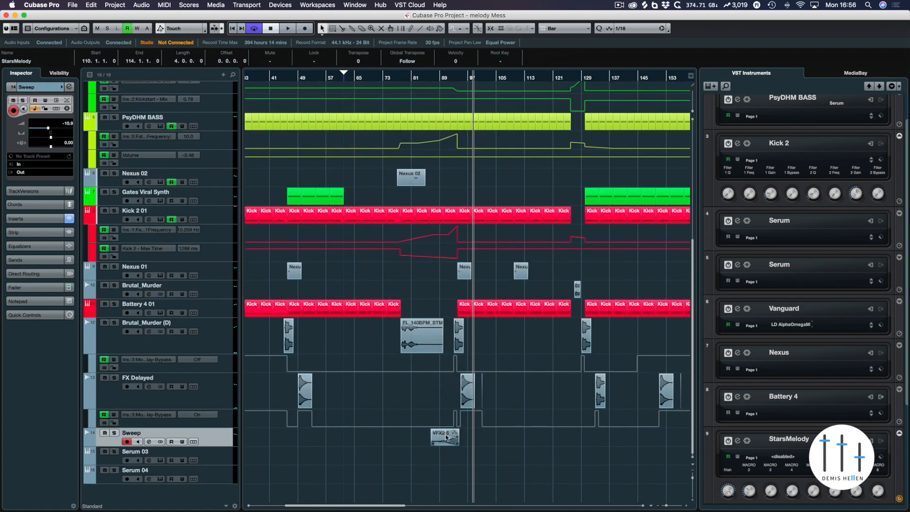
pyautogui.click(448, 438)
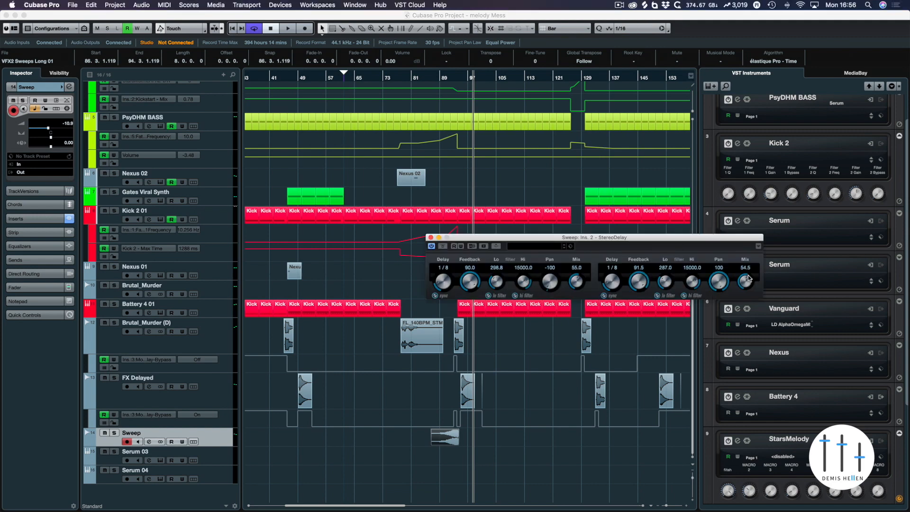
pyautogui.click(449, 81)
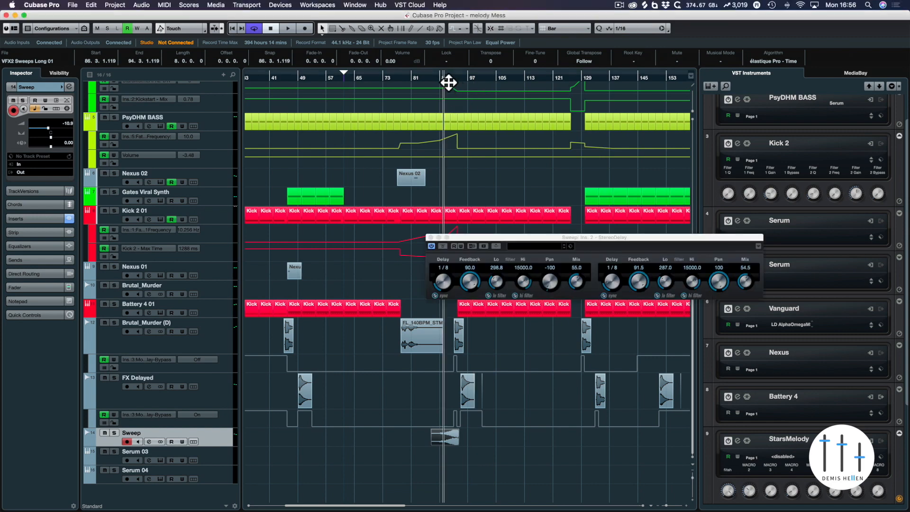
pyautogui.press('space')
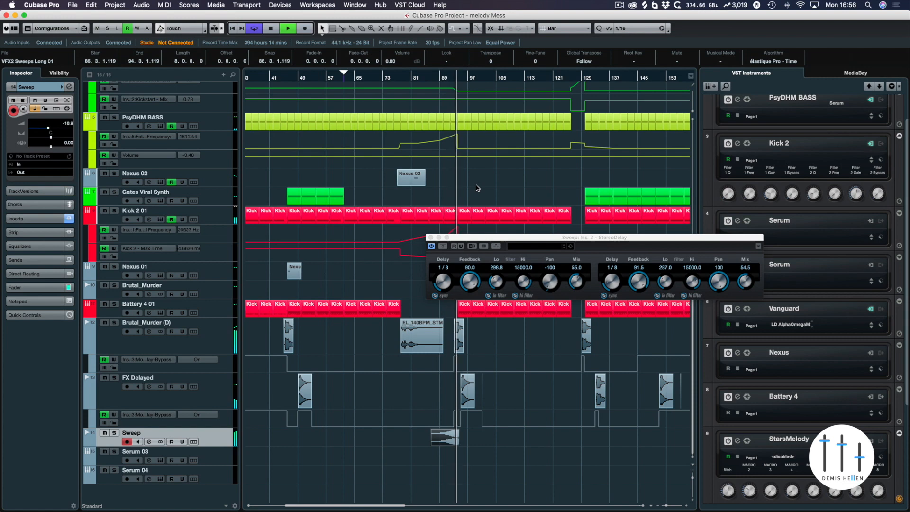
pyautogui.press('space')
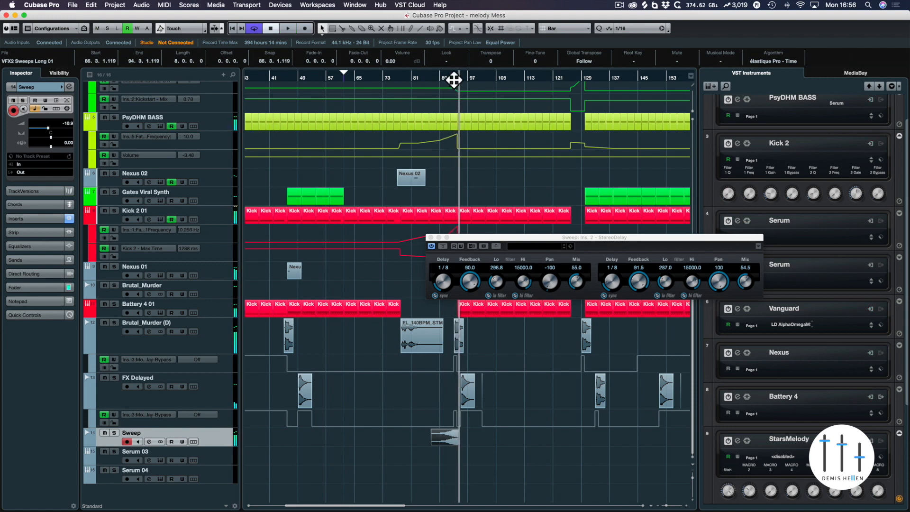
# - Set both StereoDelay times to 1/4 and raise the mixes to 80.5 and 76.5 while auditioning the Sweep track soloed
pyautogui.doubleClick(452, 82)
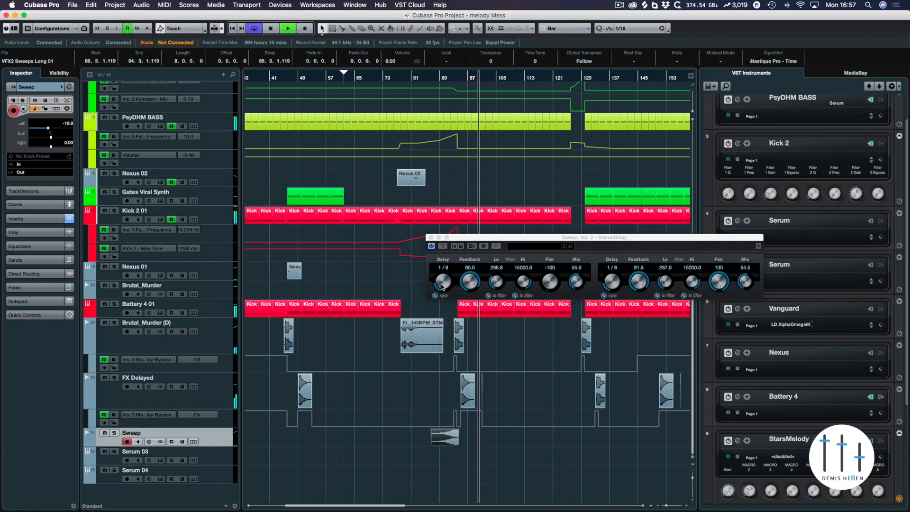
pyautogui.moveTo(441, 287); pyautogui.dragTo(442, 289)
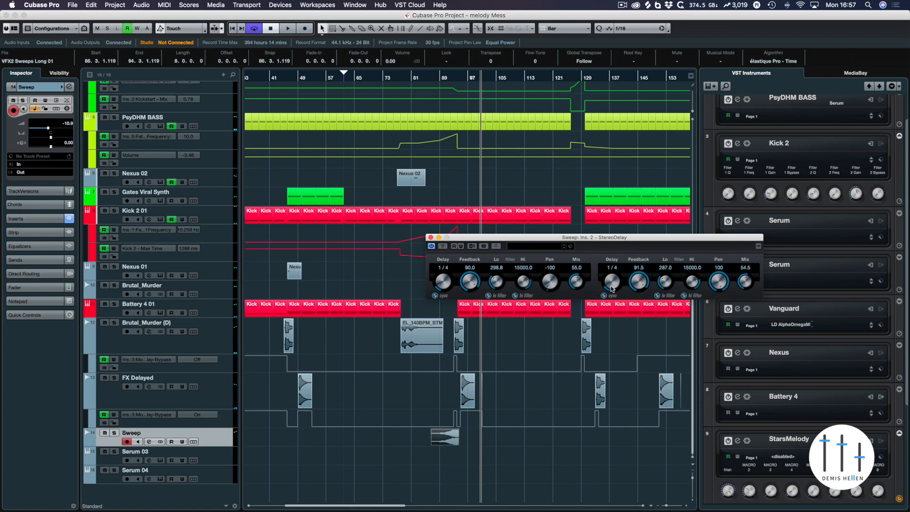
pyautogui.click(434, 79)
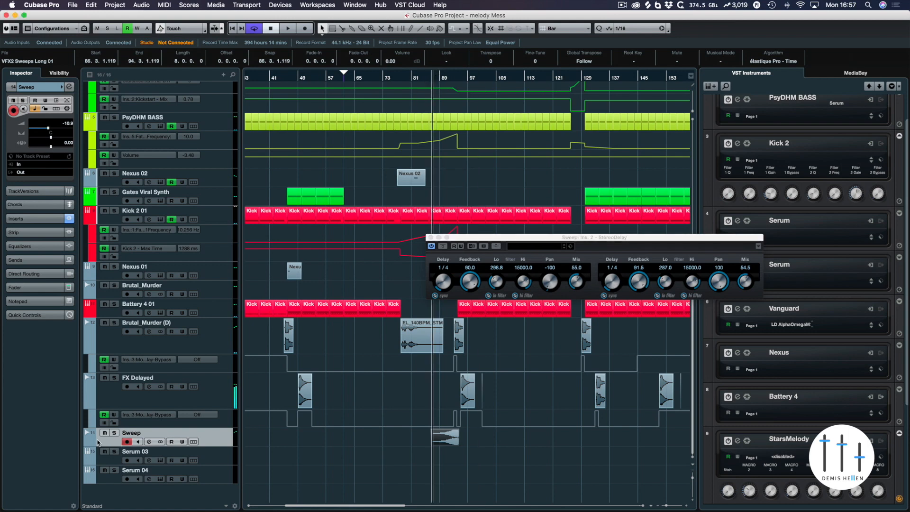
pyautogui.click(114, 433)
pyautogui.press('space')
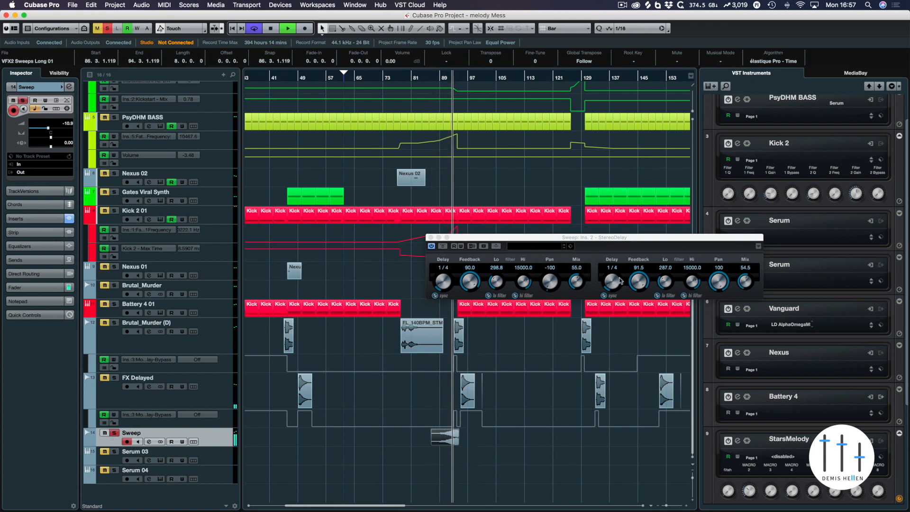
pyautogui.moveTo(748, 283); pyautogui.dragTo(745, 279)
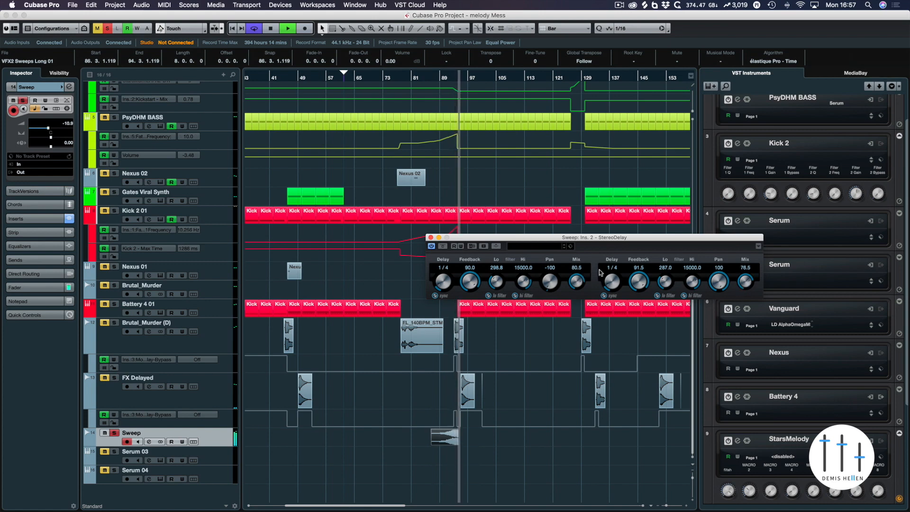
pyautogui.click(430, 238)
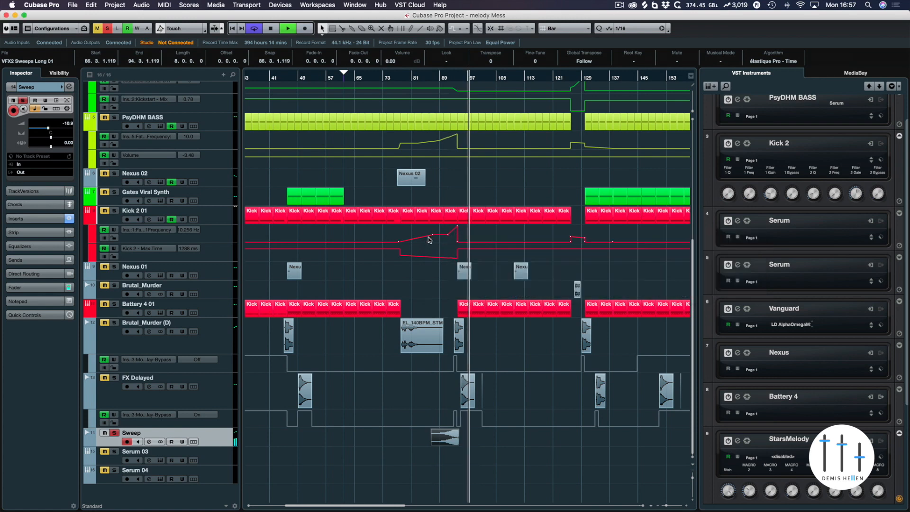
# - Clear the Sweep track's solo and play the full mix from ahead of the bar 94 transition
pyautogui.click(433, 81)
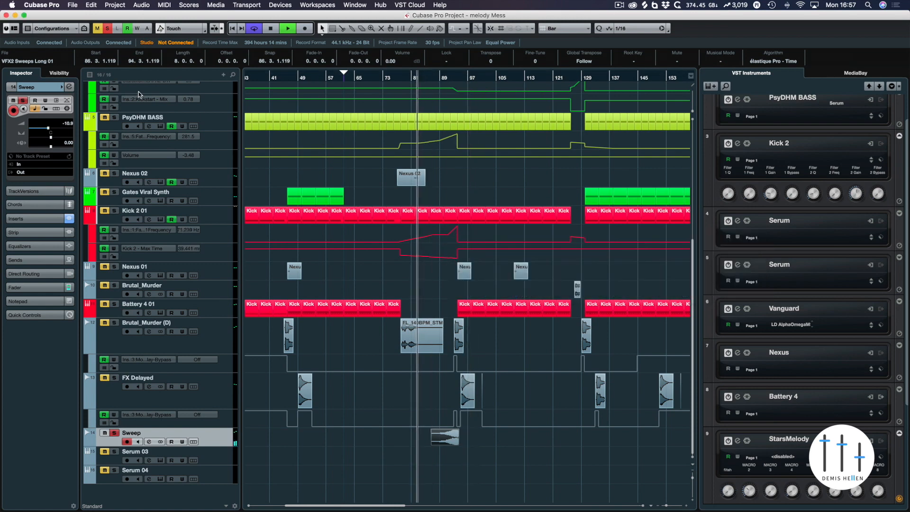
pyautogui.press('space')
pyautogui.click(108, 29)
pyautogui.press('space')
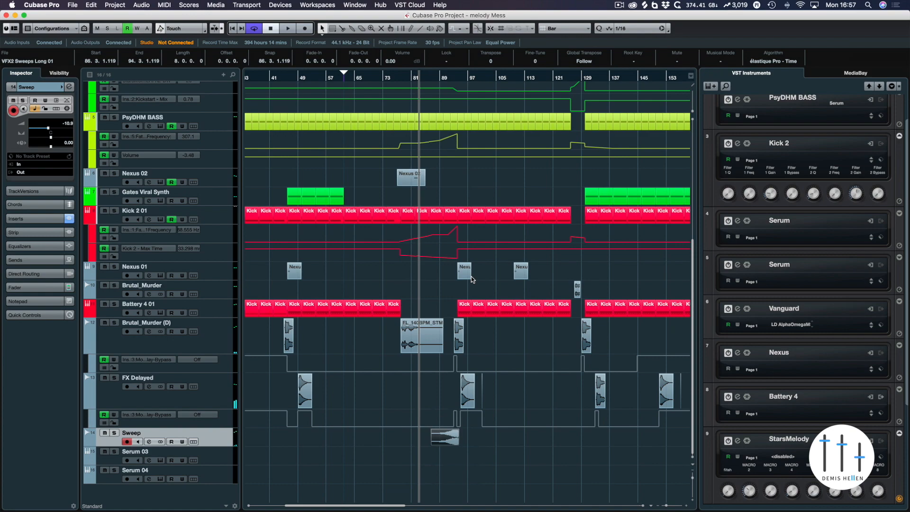
# - Open the StarsMelody part spanning bars 126 to 130 in the Key Editor
pyautogui.press('g')
pyautogui.press('g')
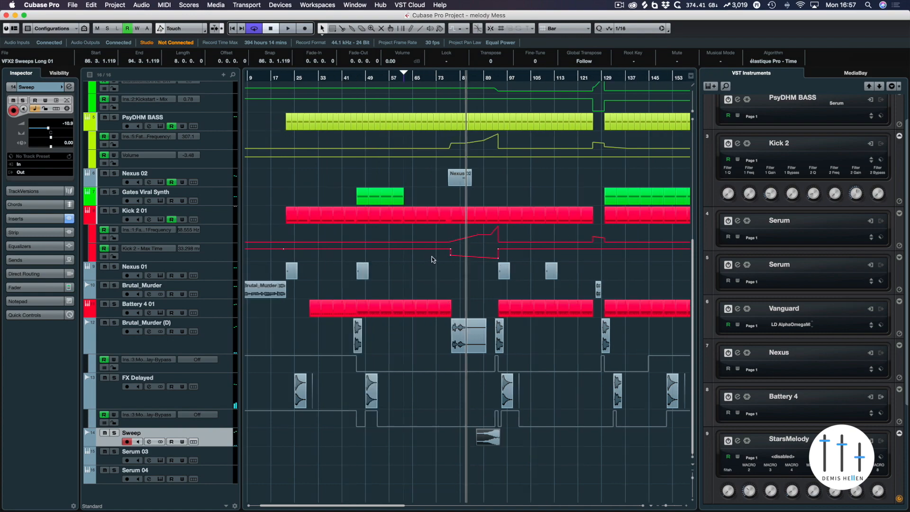
pyautogui.scroll(5, 465, 176)
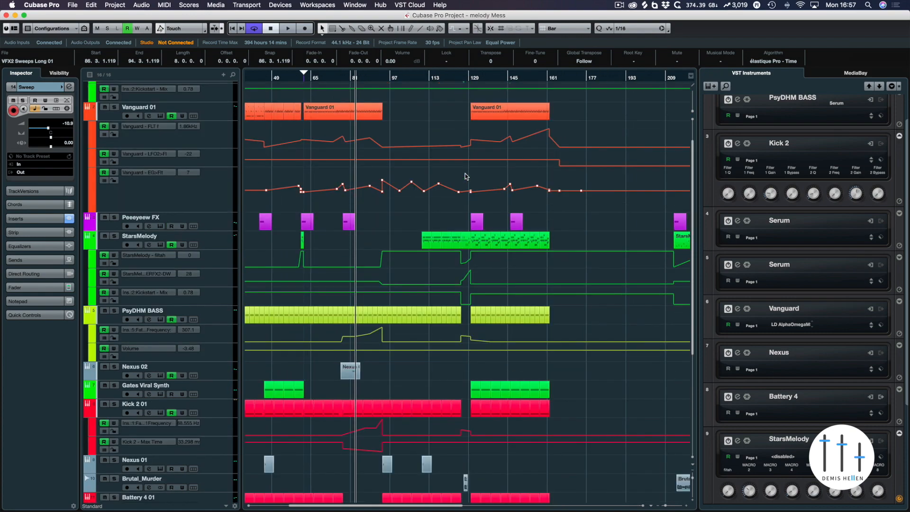
pyautogui.click(465, 85)
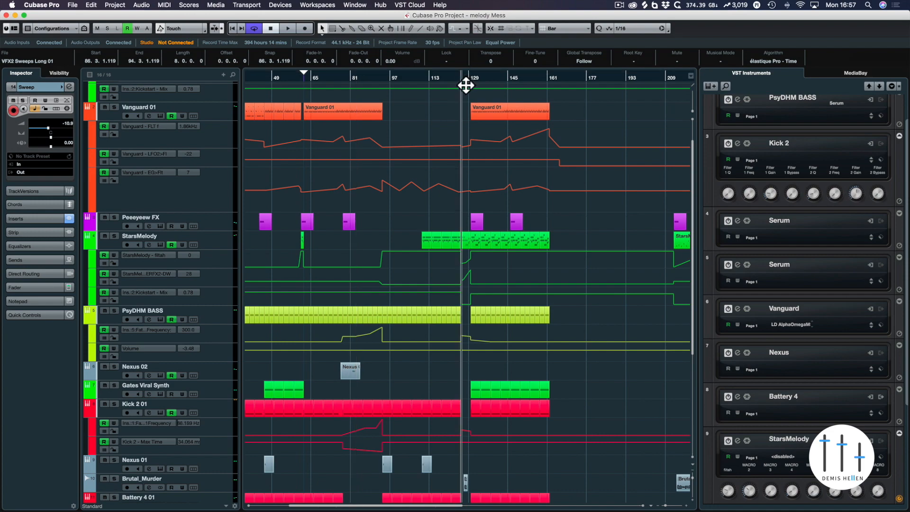
pyautogui.press('g')
pyautogui.press('h')
pyautogui.press('h')
pyautogui.press('h')
pyautogui.press('h')
pyautogui.press('h')
pyautogui.press('h')
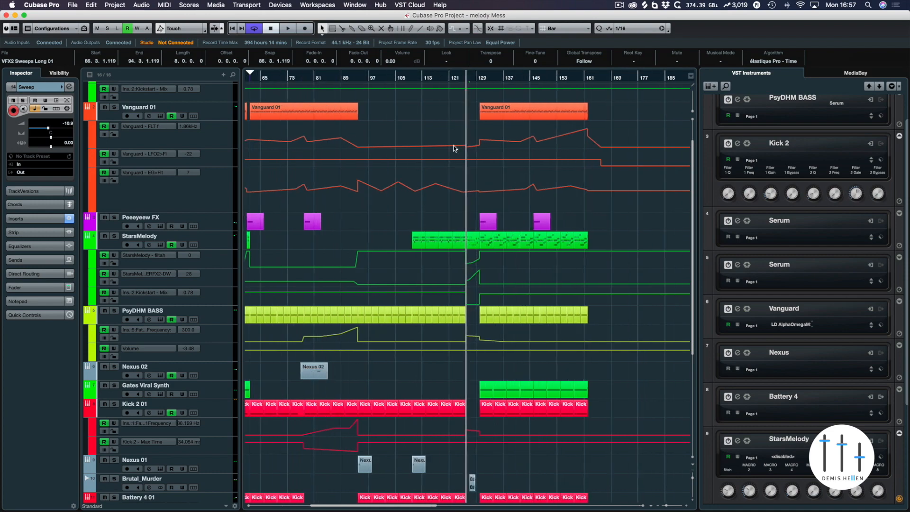
pyautogui.click(496, 240)
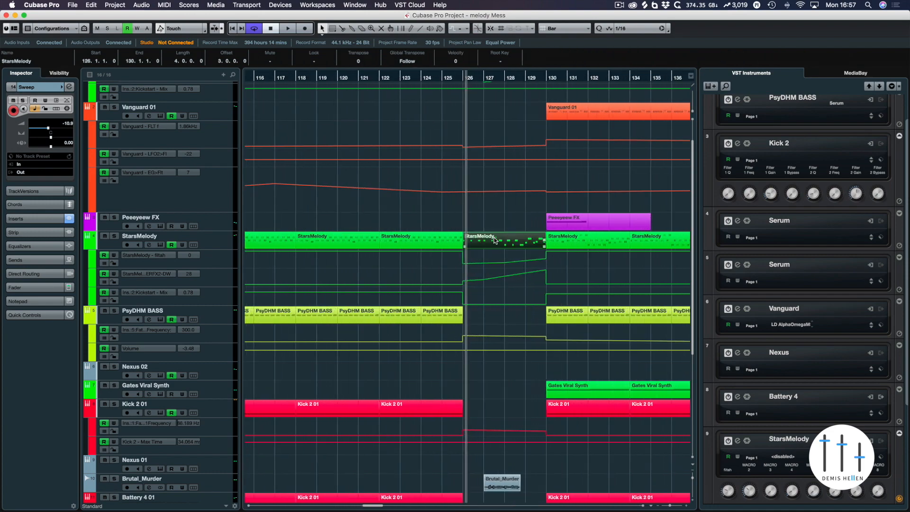
pyautogui.press('Return')
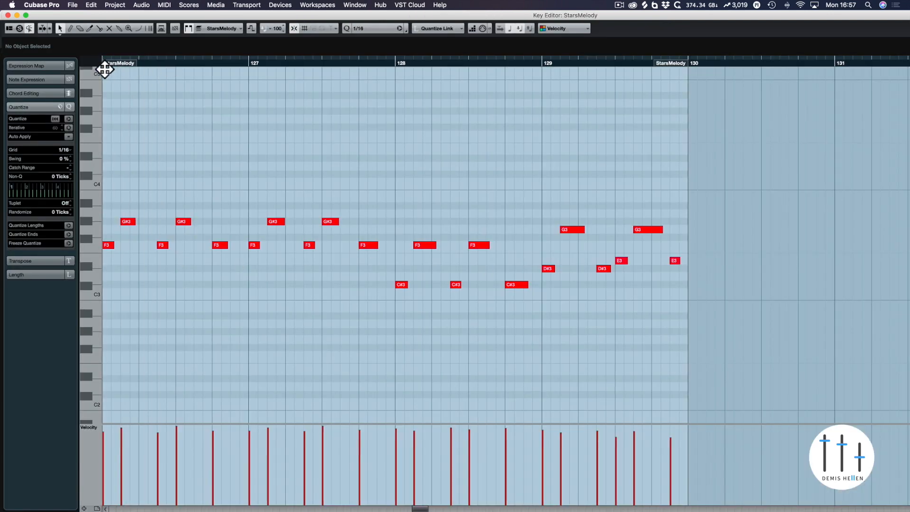
# - Play the StarsMelody part from bar 126 in the Key Editor and review its notes
pyautogui.hscroll(-1, 119, 70)
pyautogui.press('space')
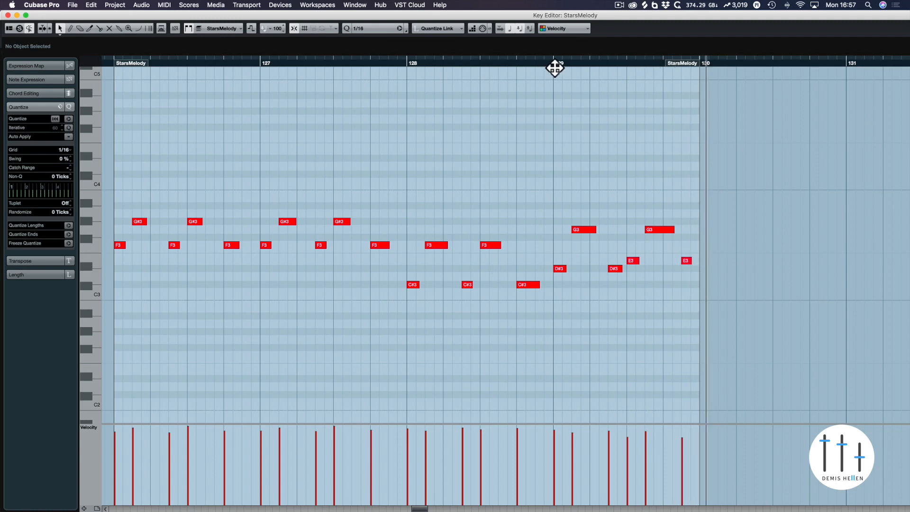
pyautogui.click(555, 67)
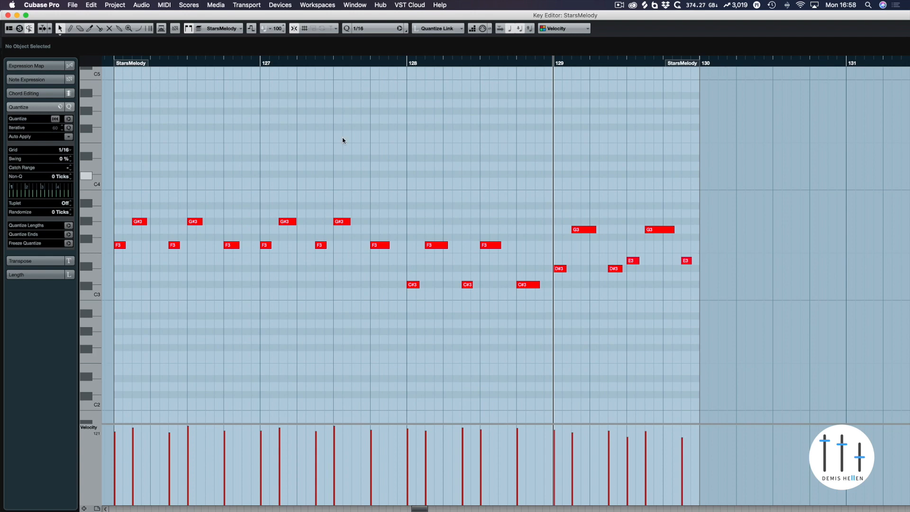
pyautogui.click(124, 65)
pyautogui.press('space')
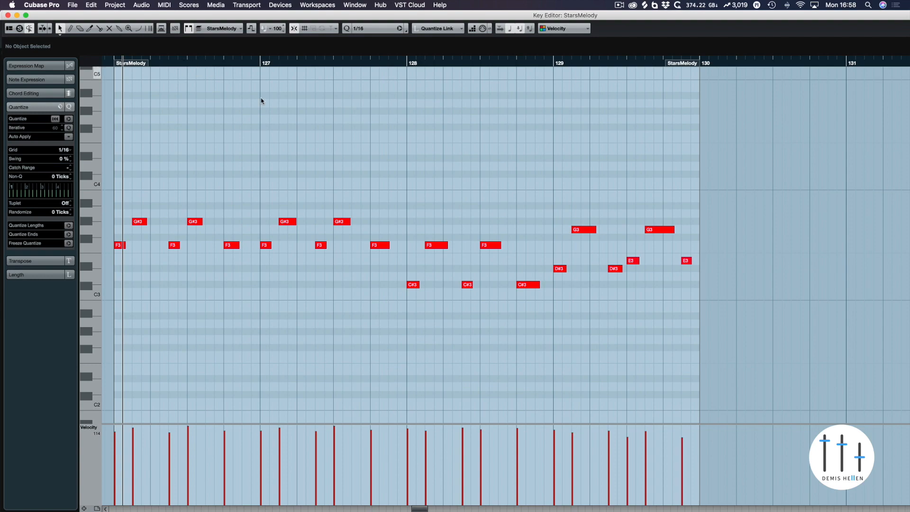
pyautogui.press('super+w')
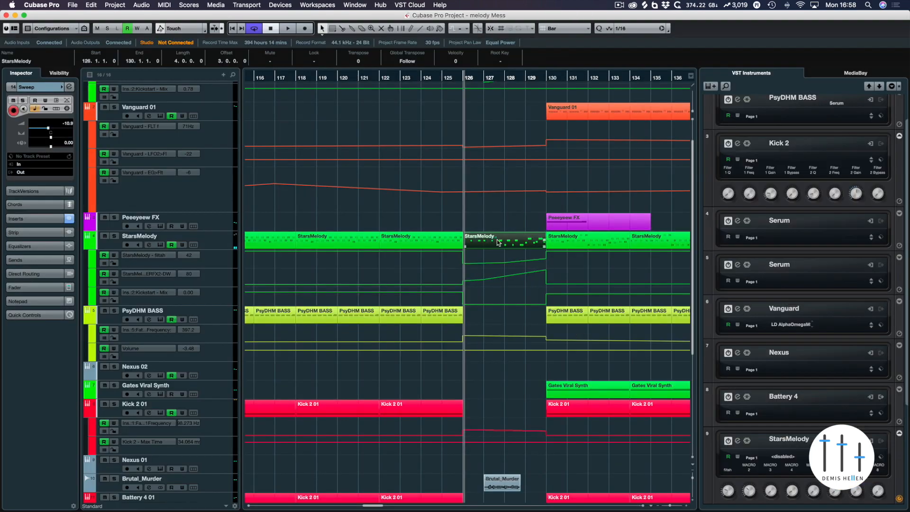
pyautogui.doubleClick(490, 252)
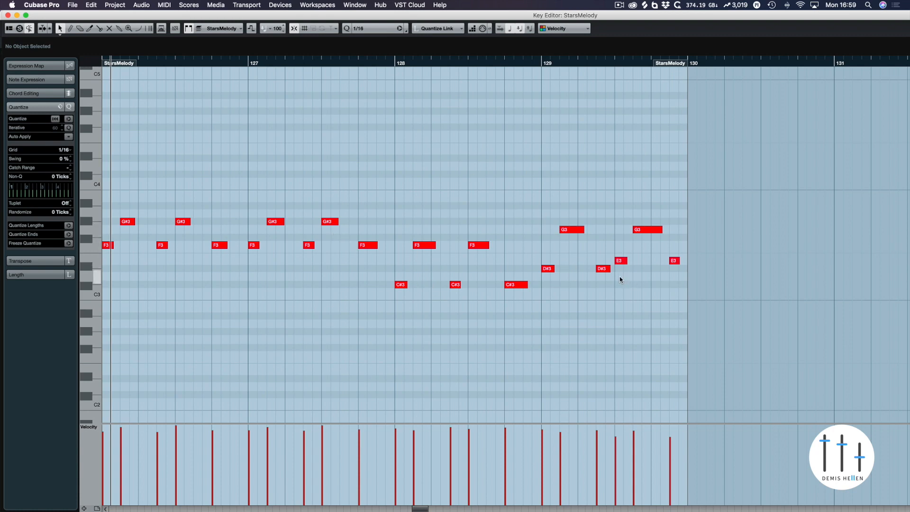
pyautogui.press('Return')
# - Add a point just before bar 130 on StarsMelody's MASTER FX2-DW automation, slope it down to 11.11 at bar 130, and audition it
pyautogui.press('h')
pyautogui.press('h')
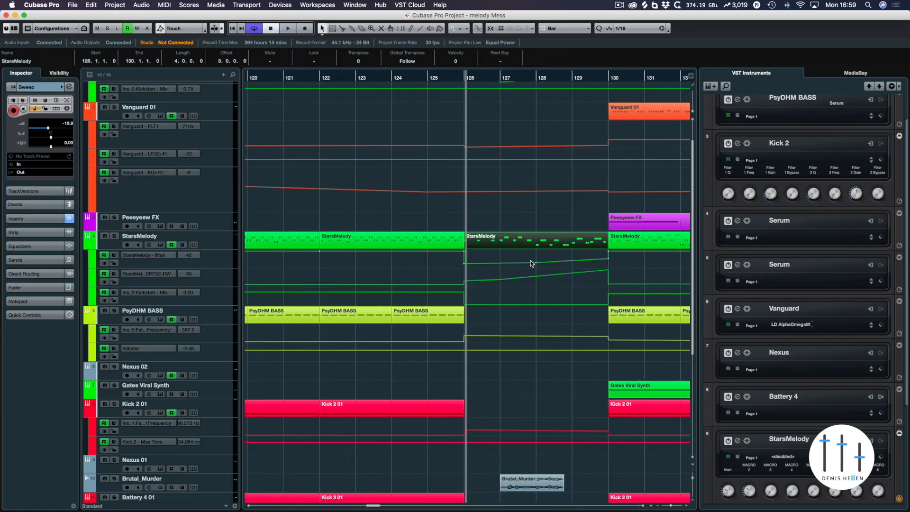
pyautogui.hscroll(5, 531, 264)
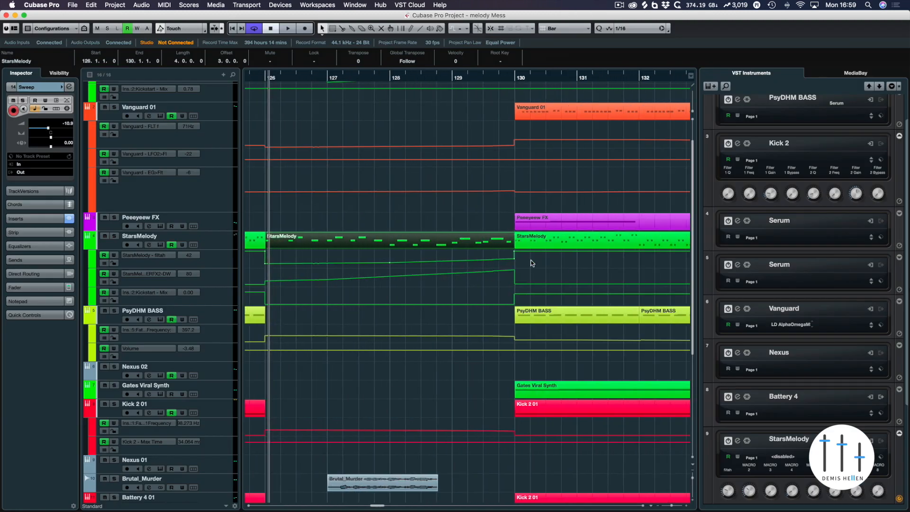
pyautogui.click(498, 271)
pyautogui.moveTo(510, 269); pyautogui.dragTo(521, 279)
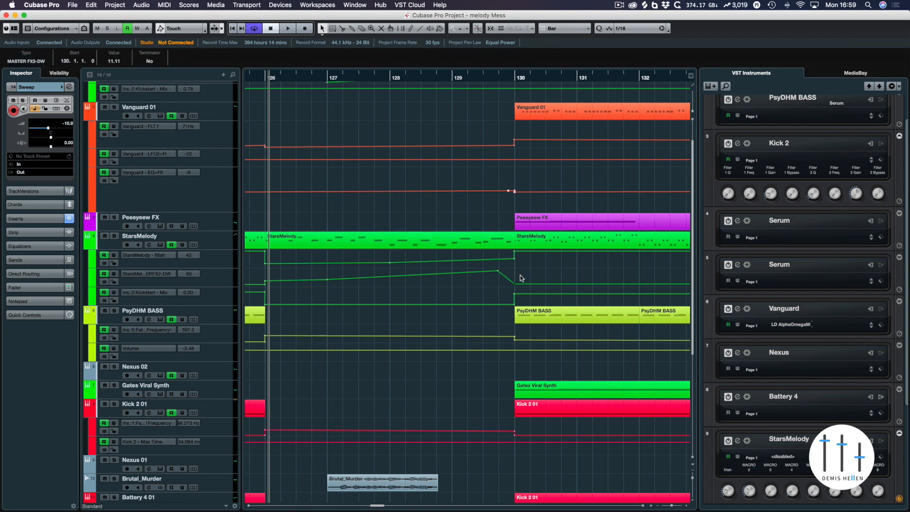
pyautogui.press('space')
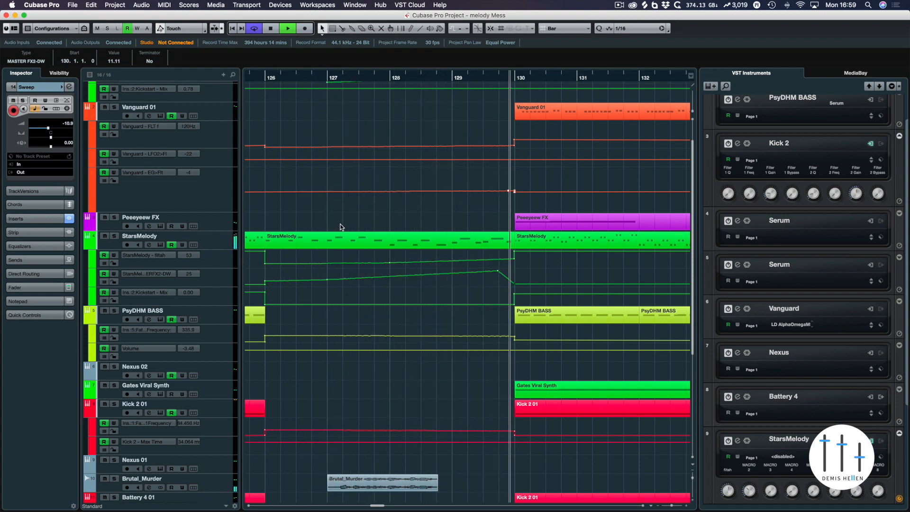
pyautogui.press('space')
# - Add a point that bends the MASTER FX2-DW drop before bar 130, audition it, and move the point to 129.4.2.93 at 41.67
pyautogui.click(503, 284)
pyautogui.moveTo(504, 283); pyautogui.dragTo(501, 284)
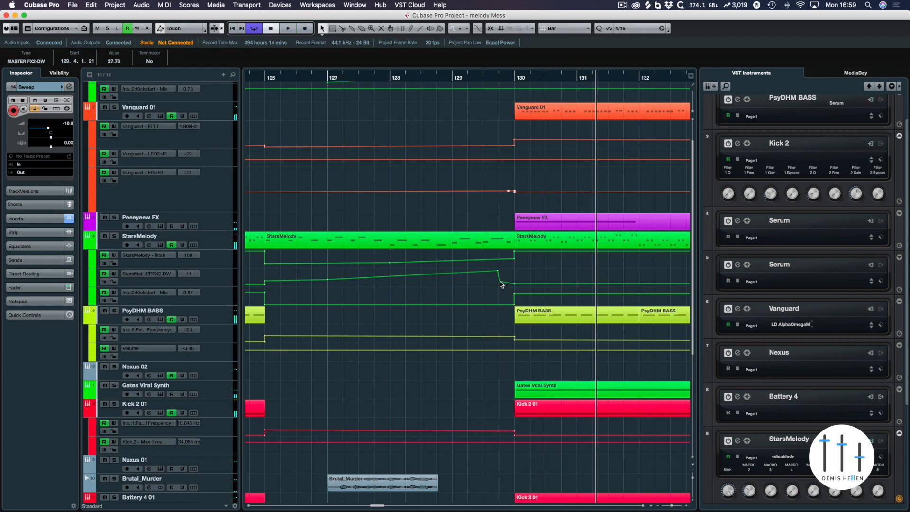
pyautogui.click(423, 80)
pyautogui.press('space')
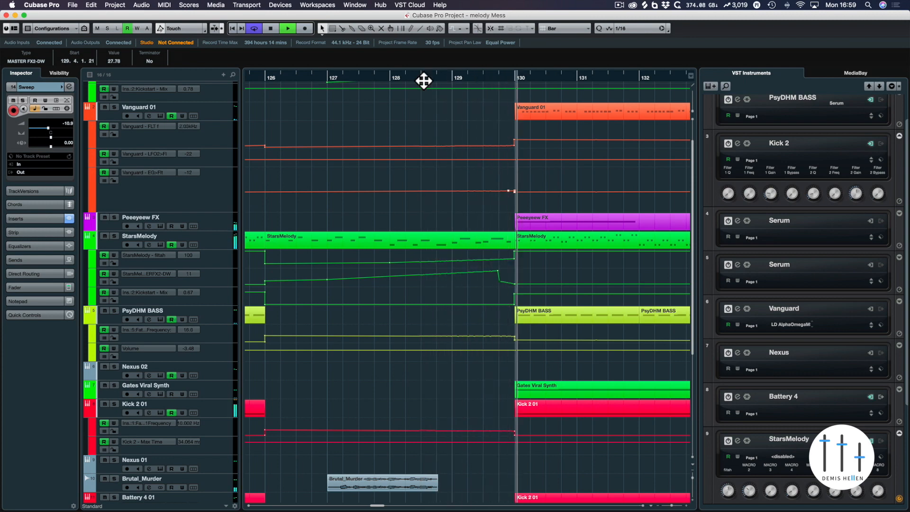
pyautogui.press('space')
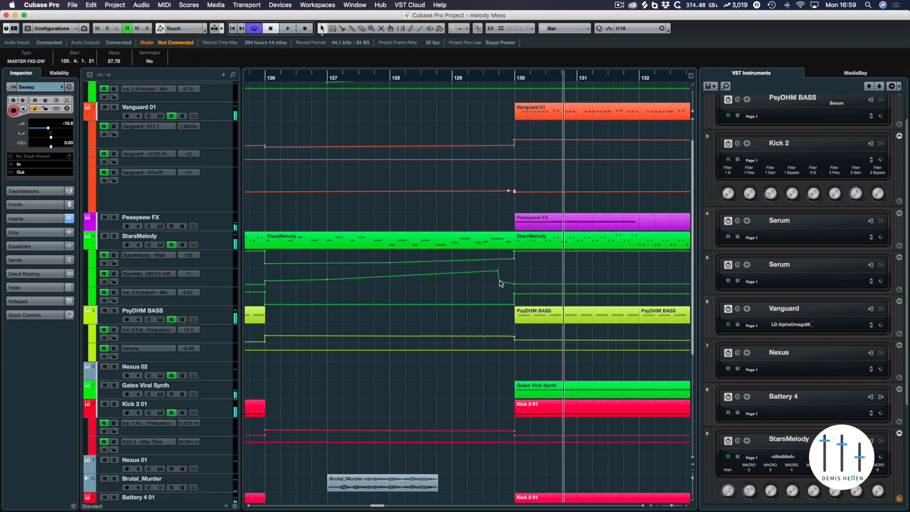
pyautogui.moveTo(501, 281); pyautogui.dragTo(506, 281)
# - Copy the StarsMelody part spanning bars 126 to 130 onto the Serum 01 track, starting exactly at bar 126
pyautogui.scroll(2, 483, 154)
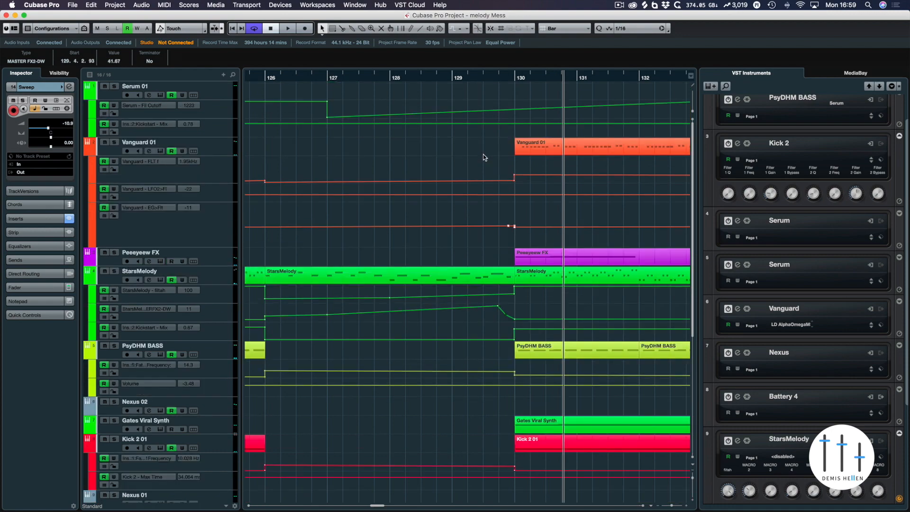
pyautogui.press('g')
pyautogui.press('g')
pyautogui.press('g')
pyautogui.press('g')
pyautogui.press('g')
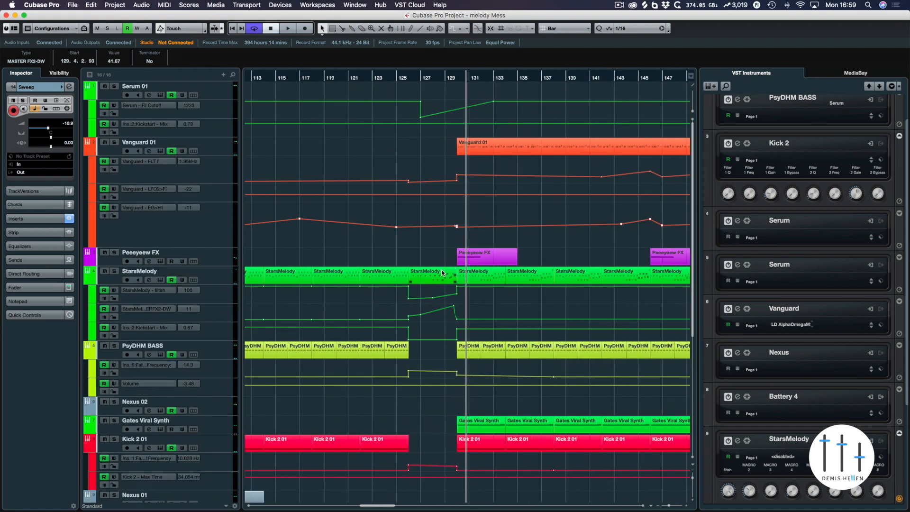
pyautogui.moveTo(434, 273); pyautogui.dragTo(434, 86)
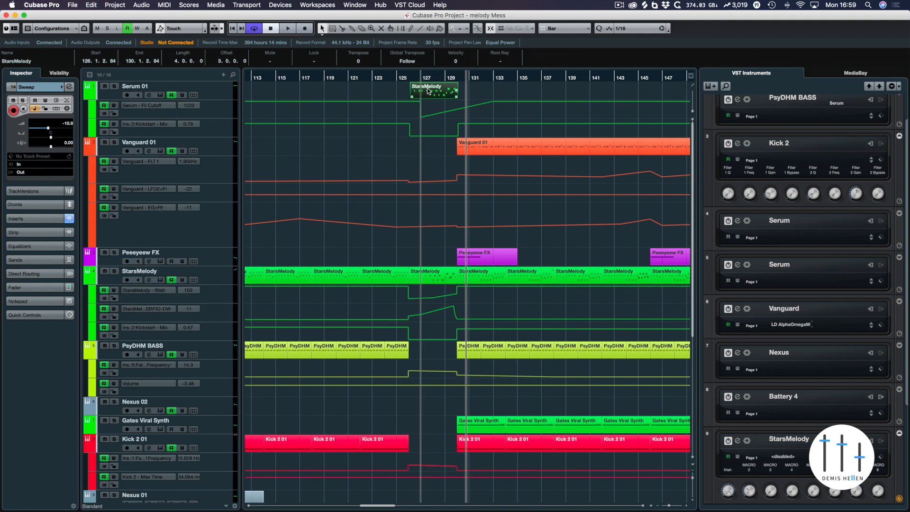
pyautogui.moveTo(429, 88); pyautogui.dragTo(417, 86)
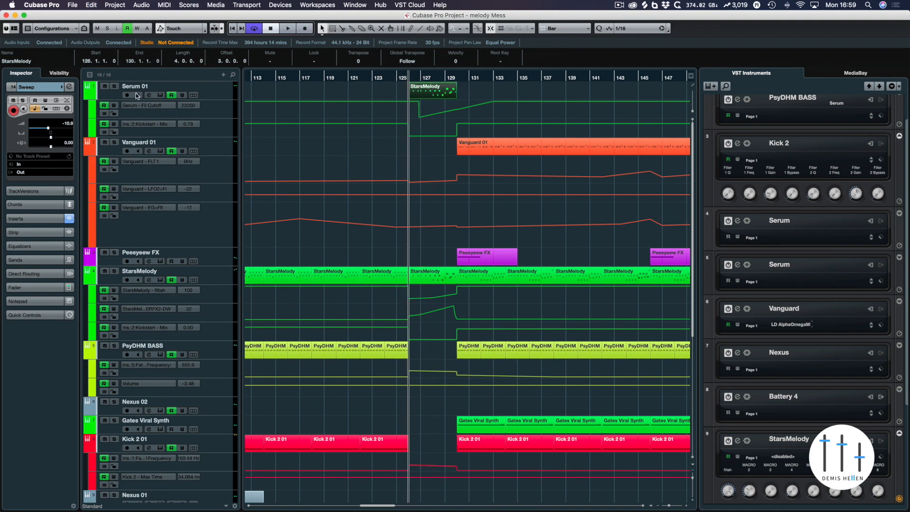
# - Solo Serum 01 and reshape its Fil Cutoff automation to drop to 0.00 at bar 126, then play it
pyautogui.click(115, 85)
pyautogui.press('space')
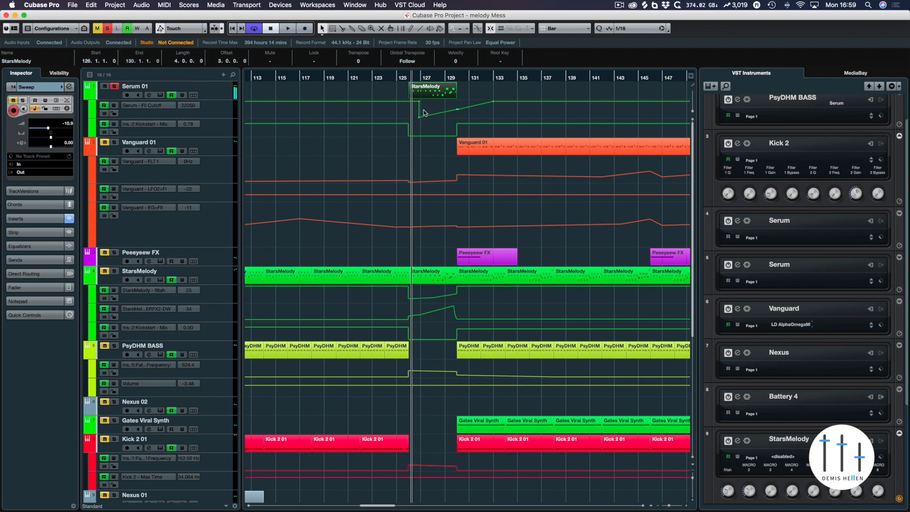
pyautogui.click(408, 102)
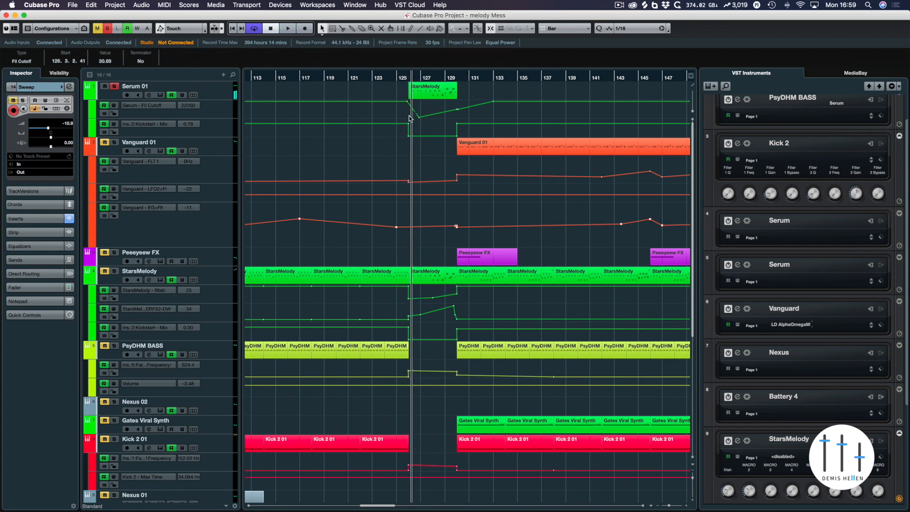
pyautogui.moveTo(411, 119); pyautogui.dragTo(408, 117)
pyautogui.press('space')
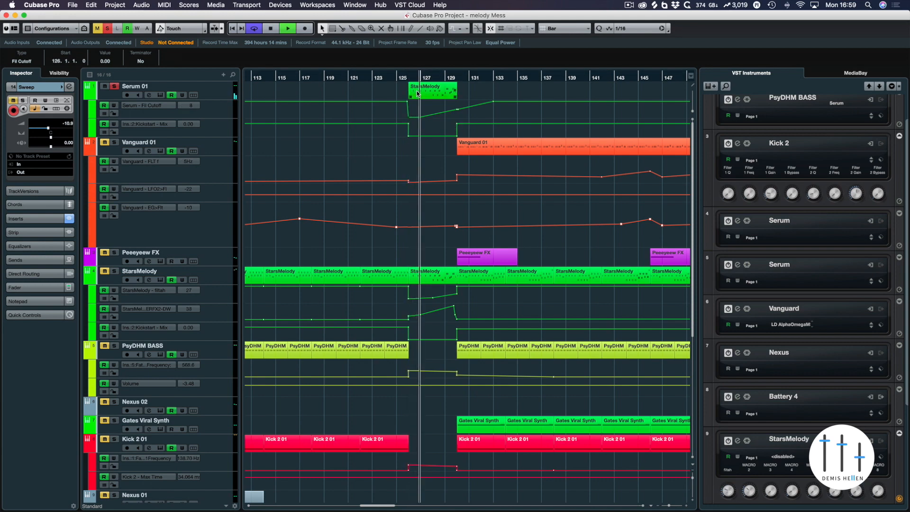
# - Transpose all notes of the copied Serum 01 part down two octaves, with the first note at F1, and audition the track soloed
pyautogui.click(417, 93)
pyautogui.press('Return')
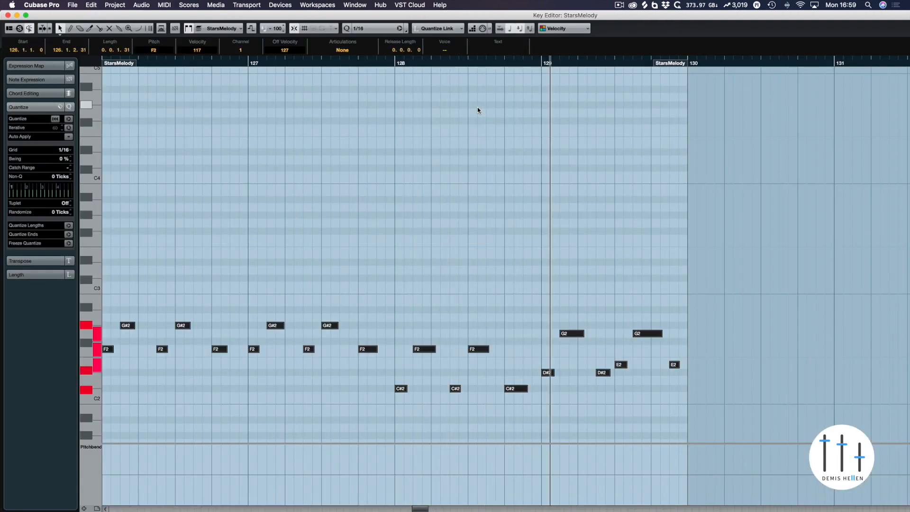
pyautogui.hotkey('shift', 'Down')
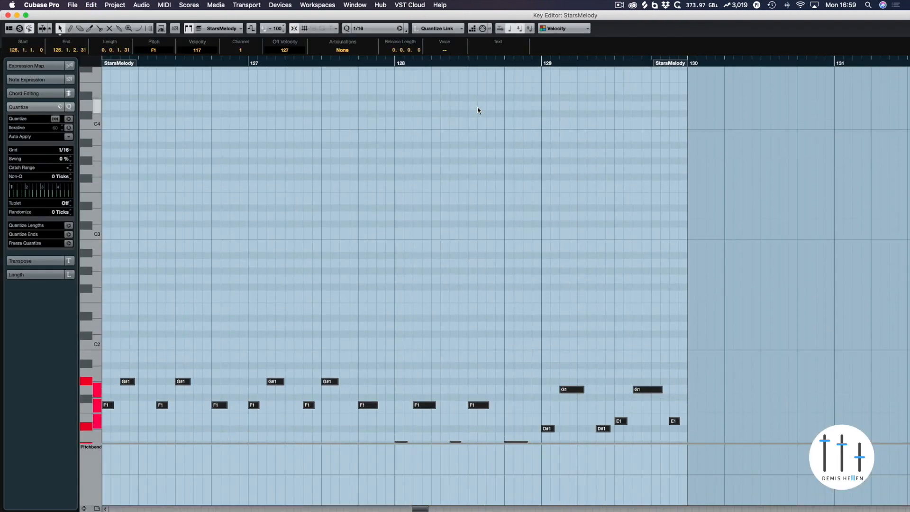
pyautogui.press('Return')
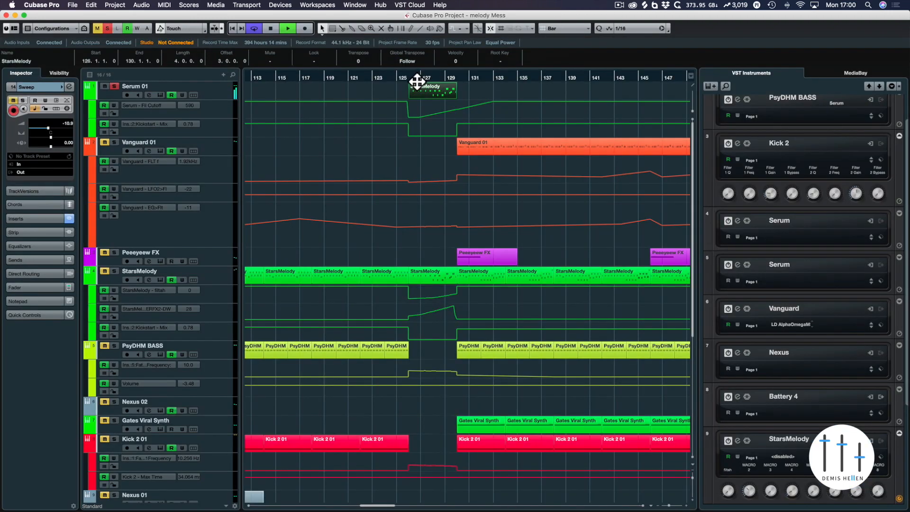
pyautogui.press('space')
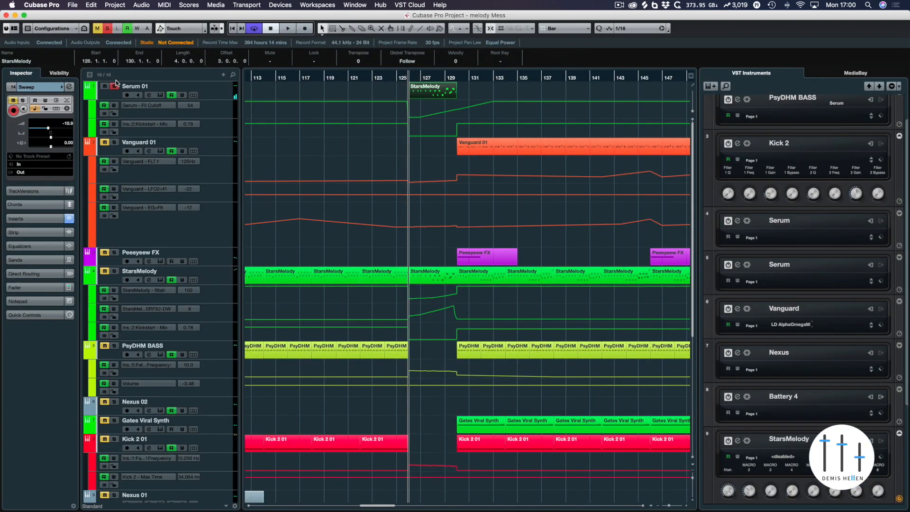
pyautogui.press('space')
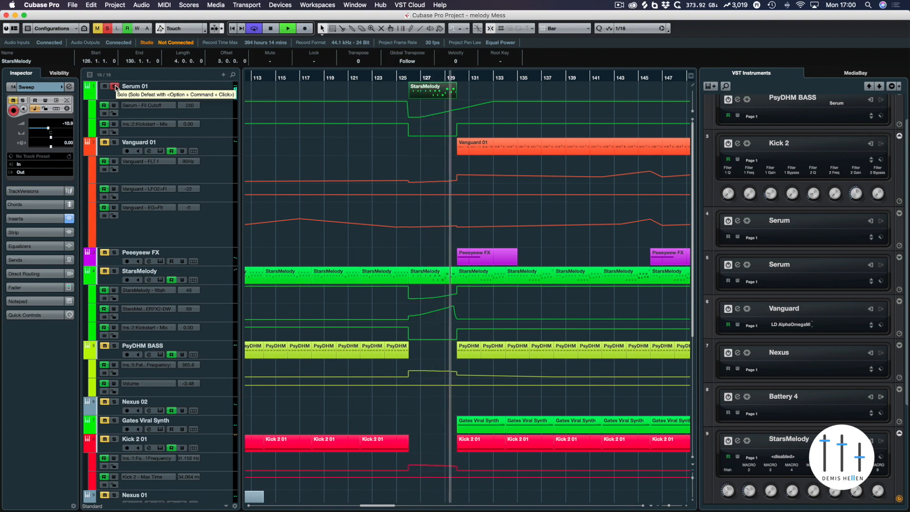
pyautogui.click(116, 86)
pyautogui.press('space')
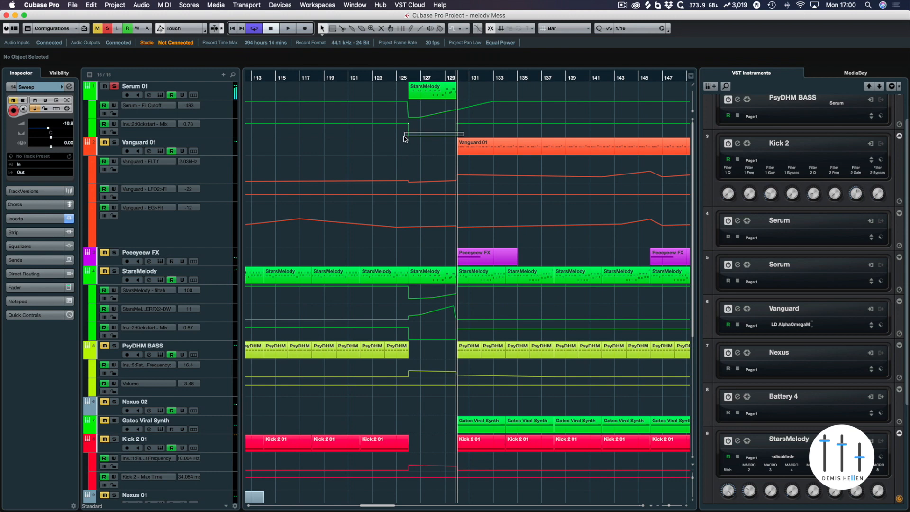
# - Delete Serum 01's Kickstart Mix dip between bars 126 and 130, and turn StarsMelody's Kickstart Mix jump at bar 130 into a gradual ramp
pyautogui.moveTo(404, 137); pyautogui.dragTo(404, 105)
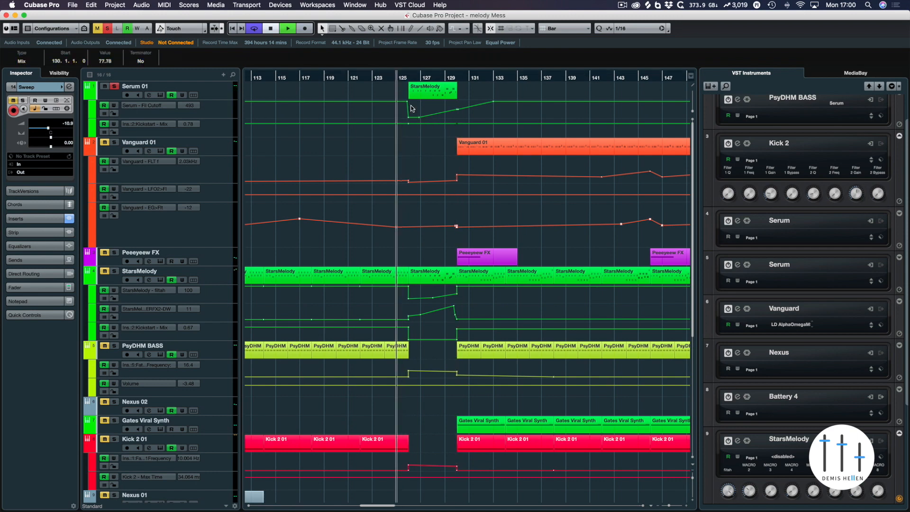
pyautogui.press('space')
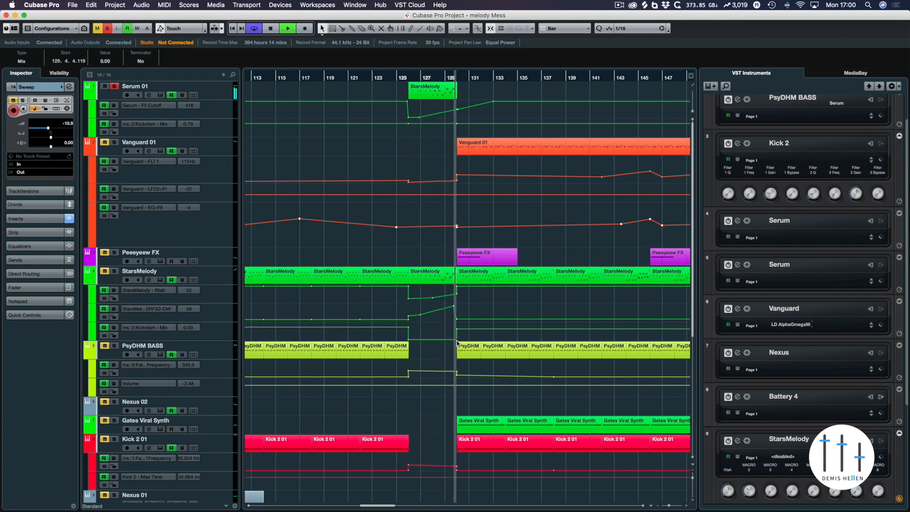
pyautogui.press('space')
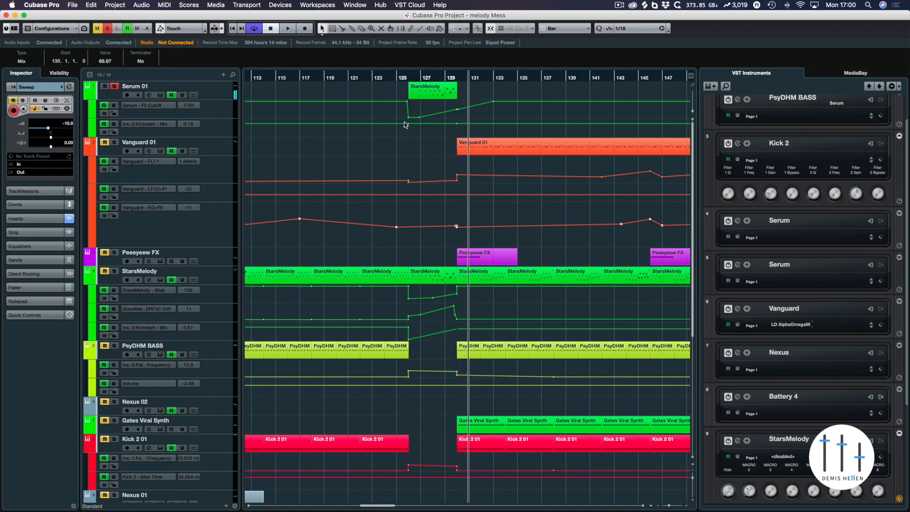
# - Clear all solos, play the full mix, and raise Serum 01's Fil Cutoff automation to 100.00 at bar 130
pyautogui.press('KP_0')
pyautogui.click(105, 30)
pyautogui.click(288, 28)
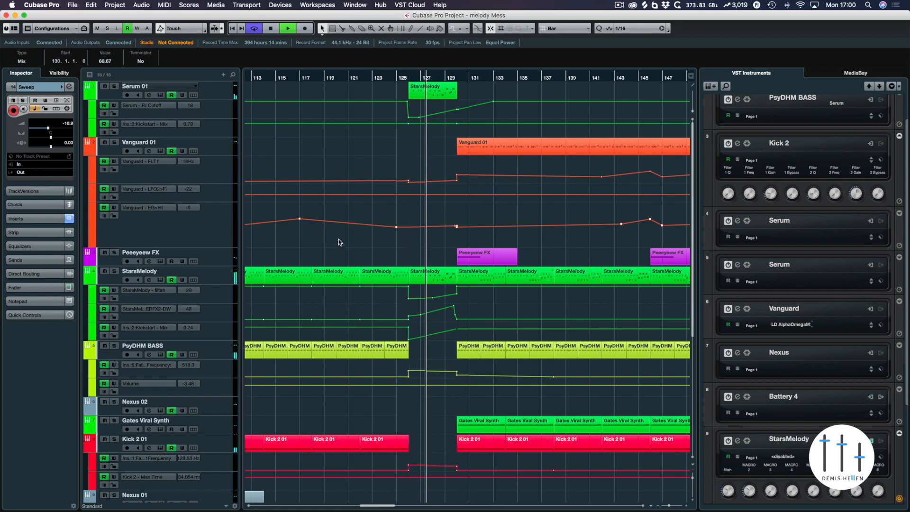
pyautogui.click(456, 110)
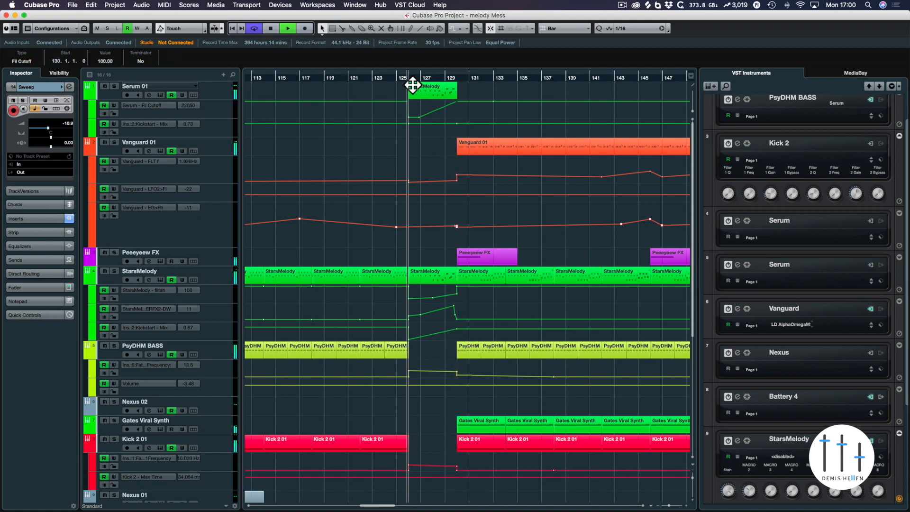
# - Check the notes of the Serum 01 part at bar 126 in the Key Editor during playback
pyautogui.click(434, 89)
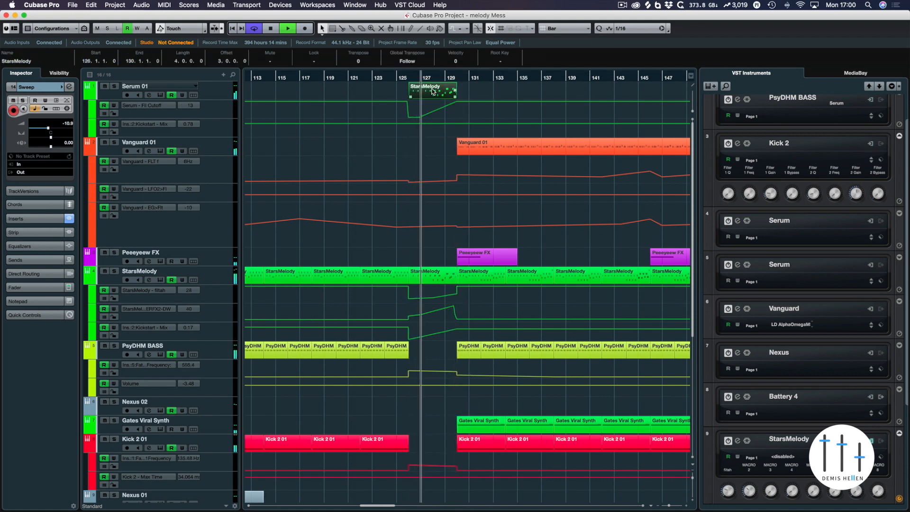
pyautogui.press('Return')
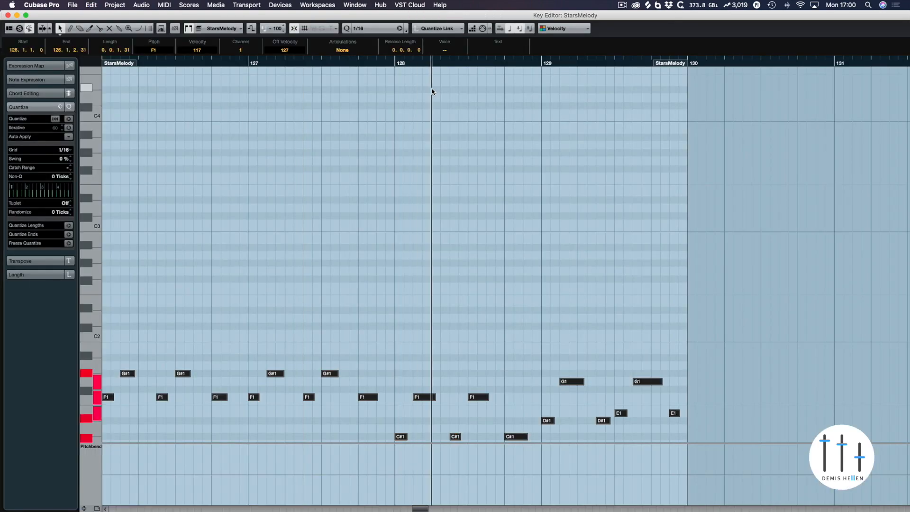
pyautogui.press('Return')
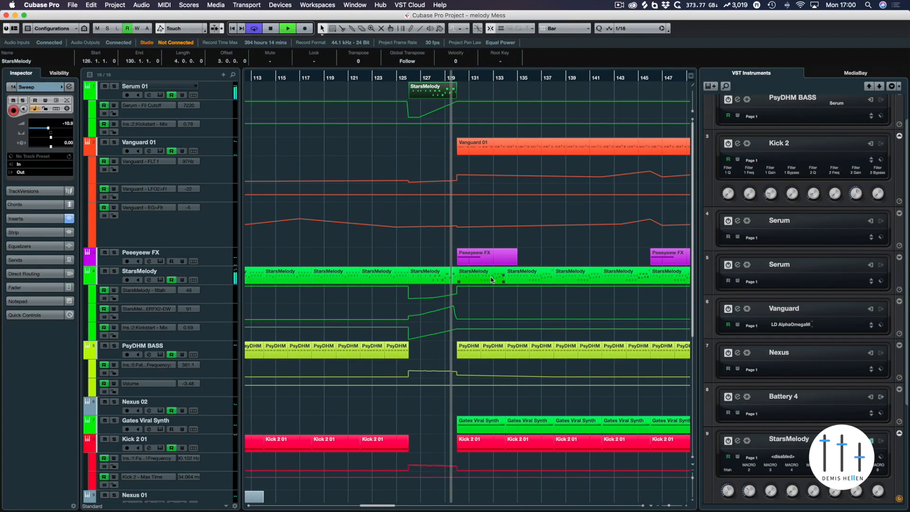
# - Copy the StarsMelody part at bar 130 onto Serum 01 directly after the first copy, and set playback to start ahead of it
pyautogui.press('space')
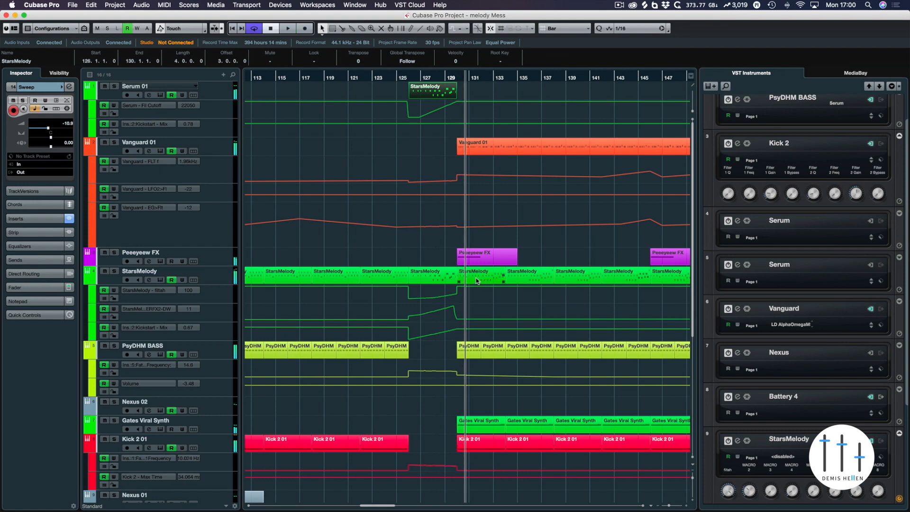
pyautogui.moveTo(479, 214); pyautogui.dragTo(516, 123)
pyautogui.click(433, 78)
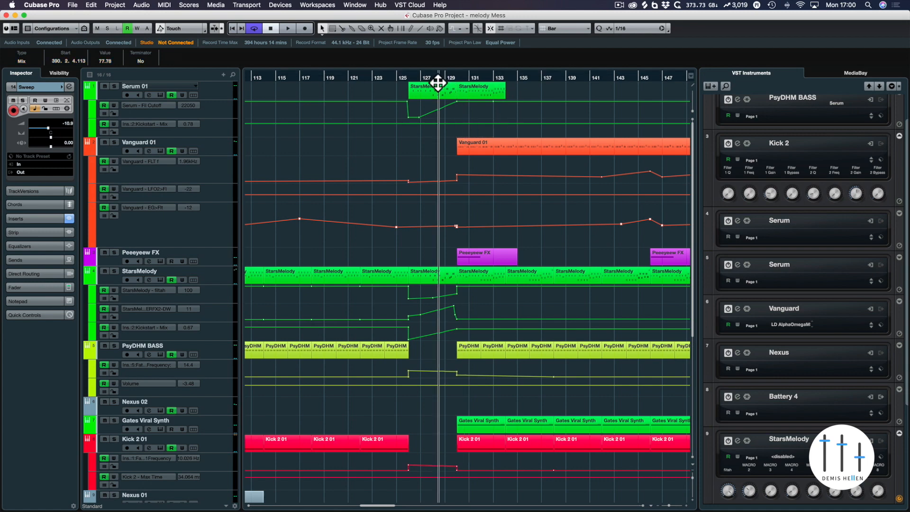
# - Play the section and check the notes of the Serum 01 part at bar 130 in the Key Editor
pyautogui.press('space')
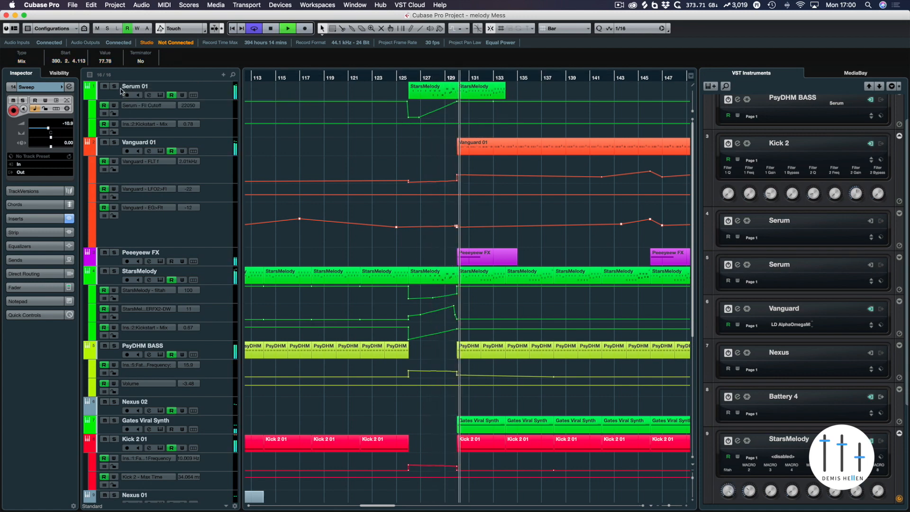
pyautogui.click(483, 91)
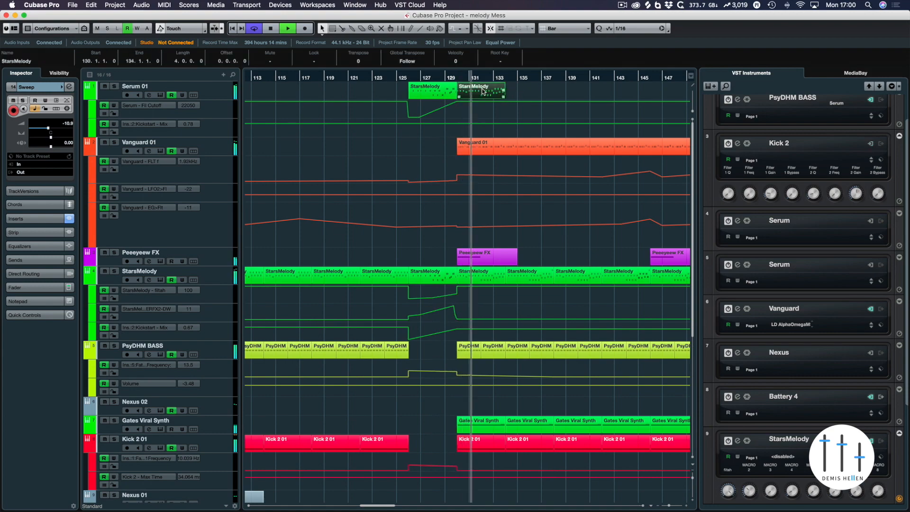
pyautogui.doubleClick(483, 91)
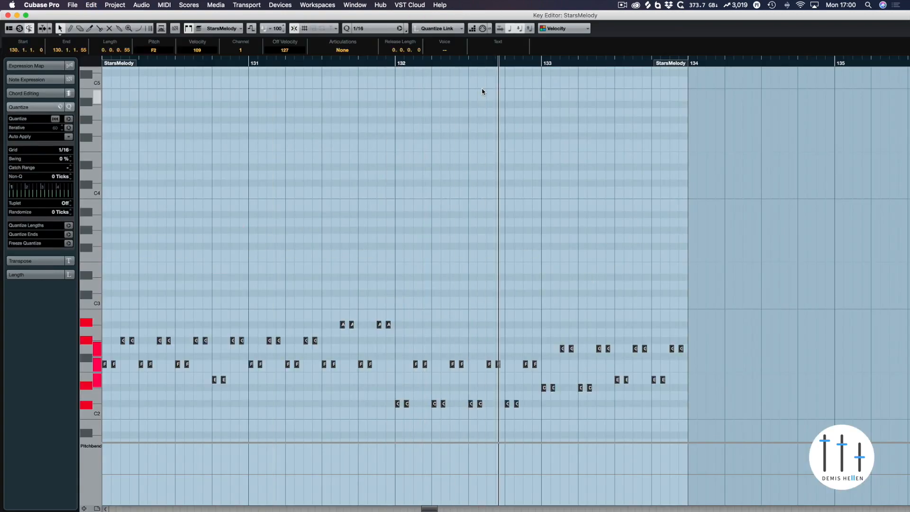
pyautogui.press('super+w')
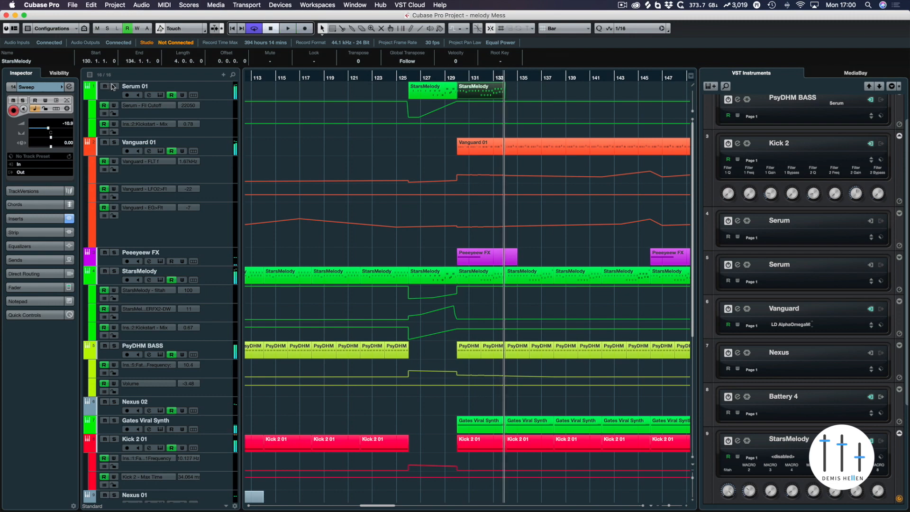
# - Solo the Serum 01 track and set the locators around its part from bar 130 to 134
pyautogui.click(114, 86)
pyautogui.press('p')
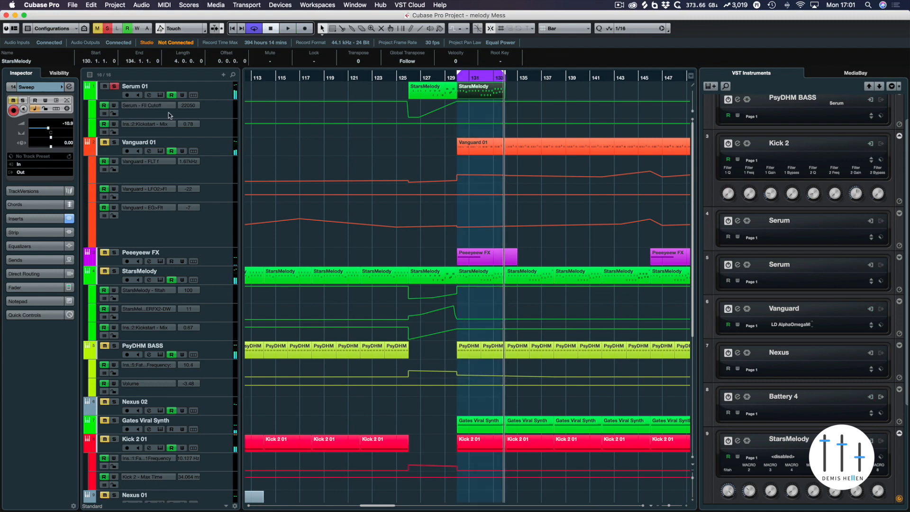
# - Add an automation lane below Serum 01's Fil Cutoff lane and inspect the delay and reverb on Serum's FX page
pyautogui.click(92, 115)
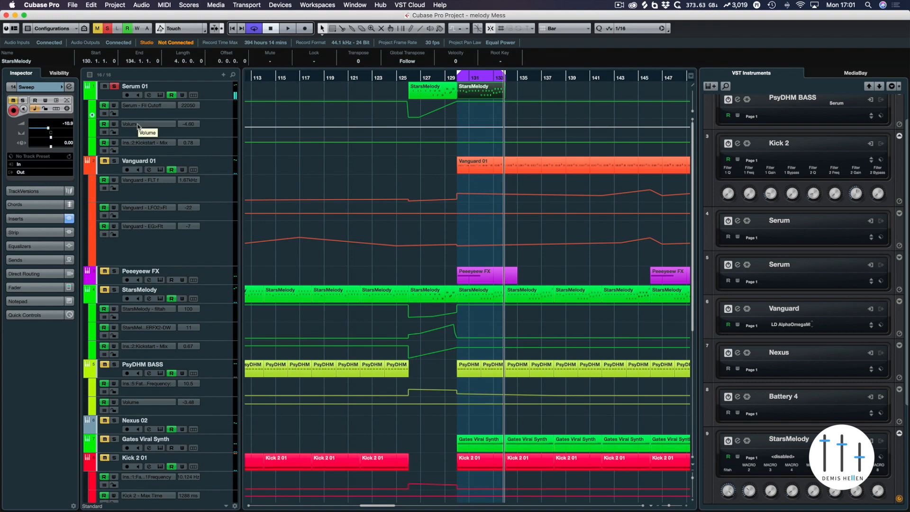
pyautogui.click(69, 219)
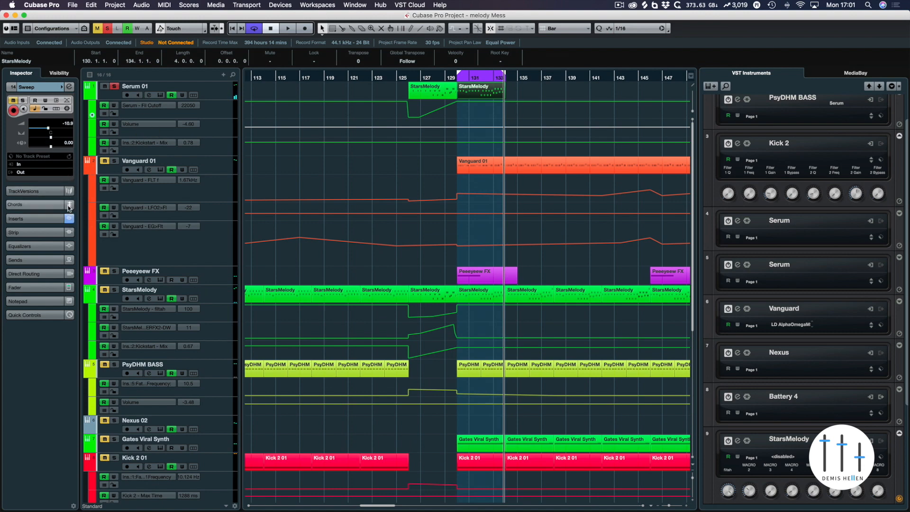
pyautogui.click(57, 86)
pyautogui.click(220, 96)
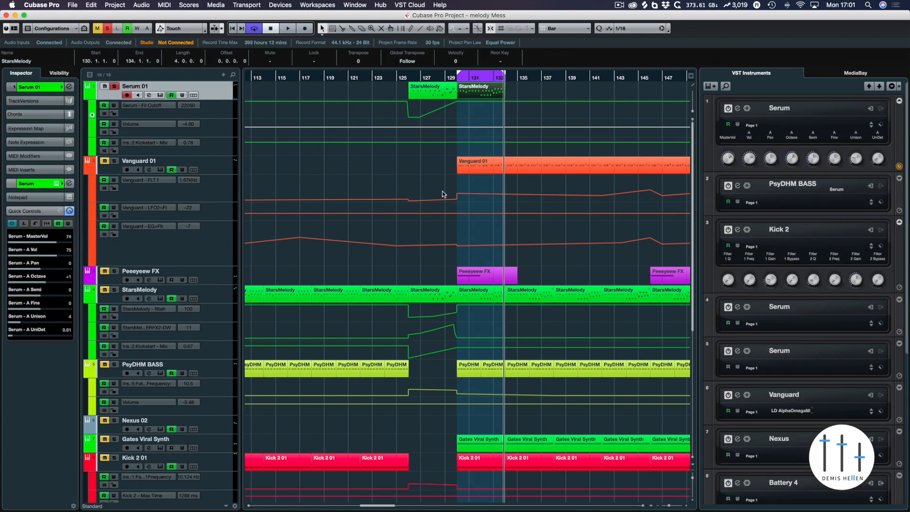
pyautogui.press('e')
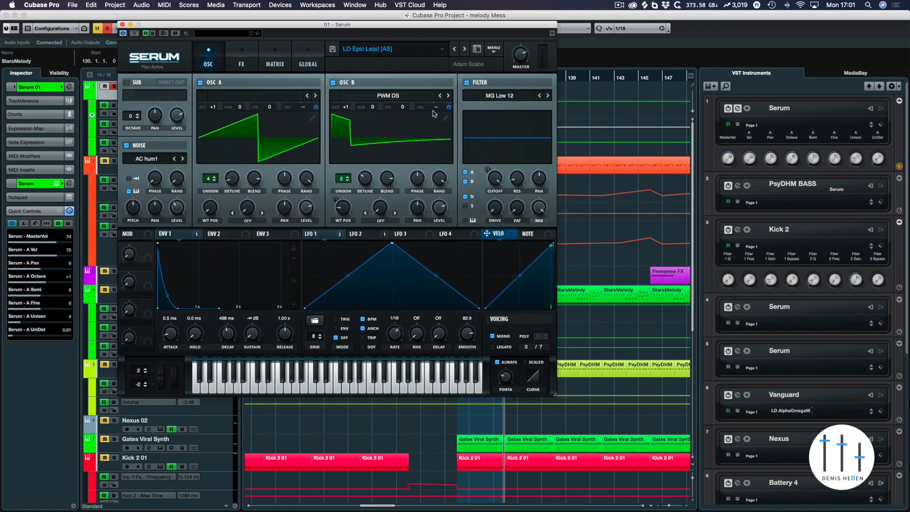
pyautogui.moveTo(391, 26); pyautogui.dragTo(415, 78)
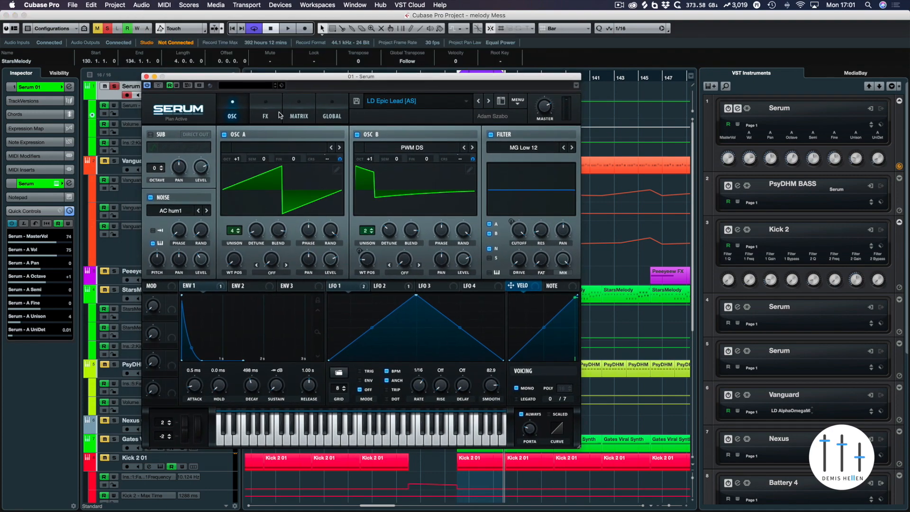
pyautogui.click(266, 114)
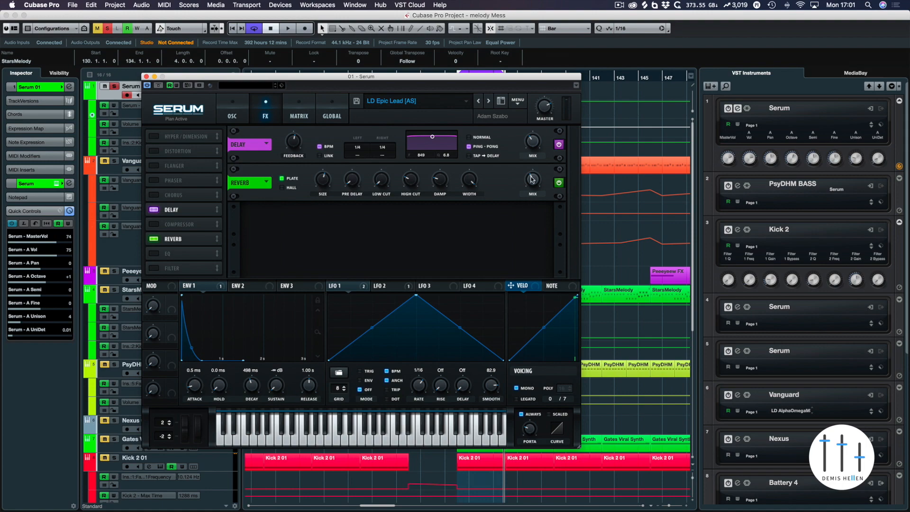
pyautogui.click(145, 76)
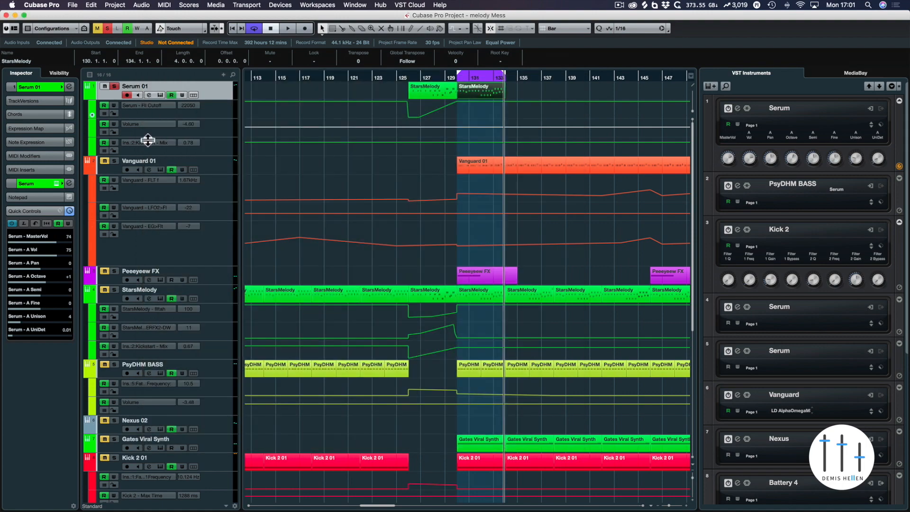
# - Assign Serum's Verb Wet parameter to the new Serum 01 automation lane and add another lane below it
pyautogui.click(146, 127)
pyautogui.click(206, 256)
pyautogui.click(310, 230)
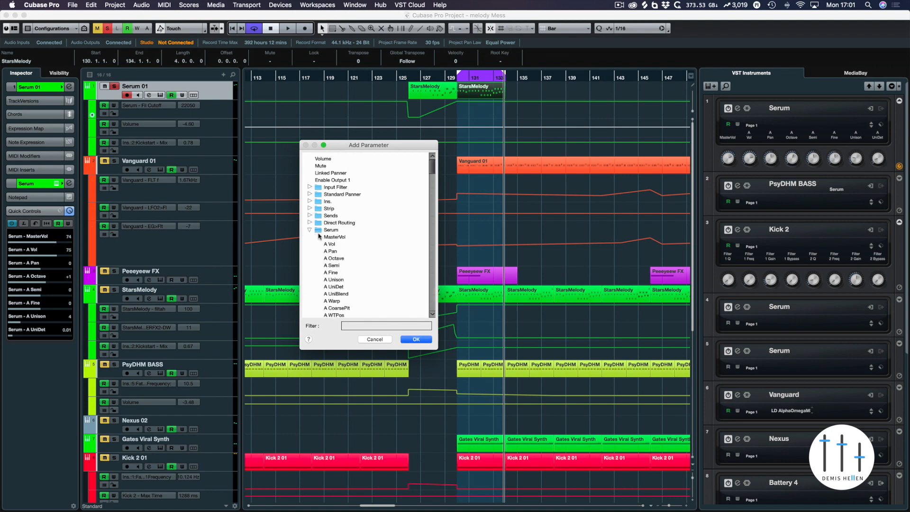
pyautogui.scroll(-5, 351, 256)
pyautogui.moveTo(430, 178); pyautogui.dragTo(428, 220)
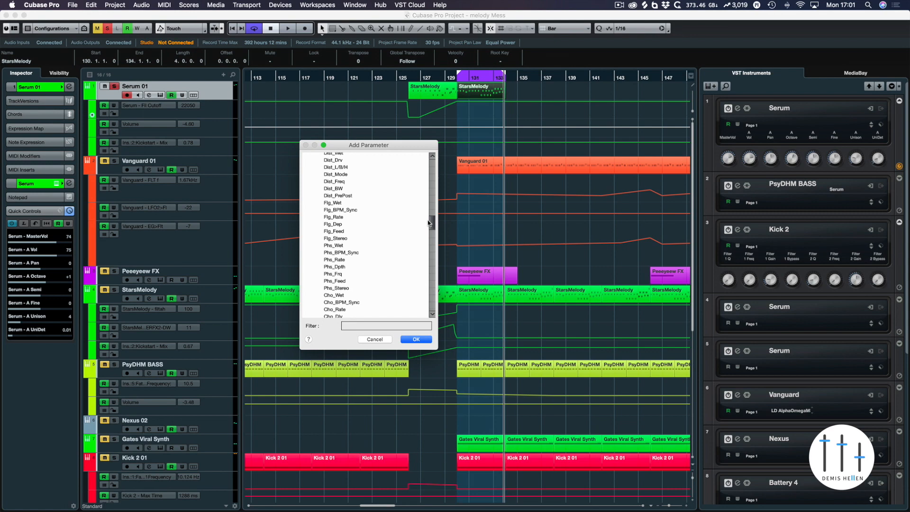
pyautogui.moveTo(427, 220); pyautogui.dragTo(428, 206)
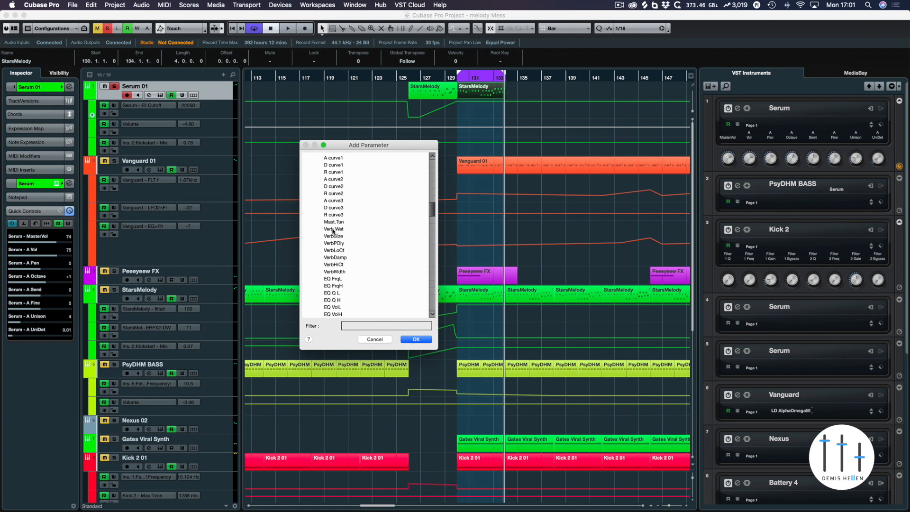
pyautogui.click(415, 340)
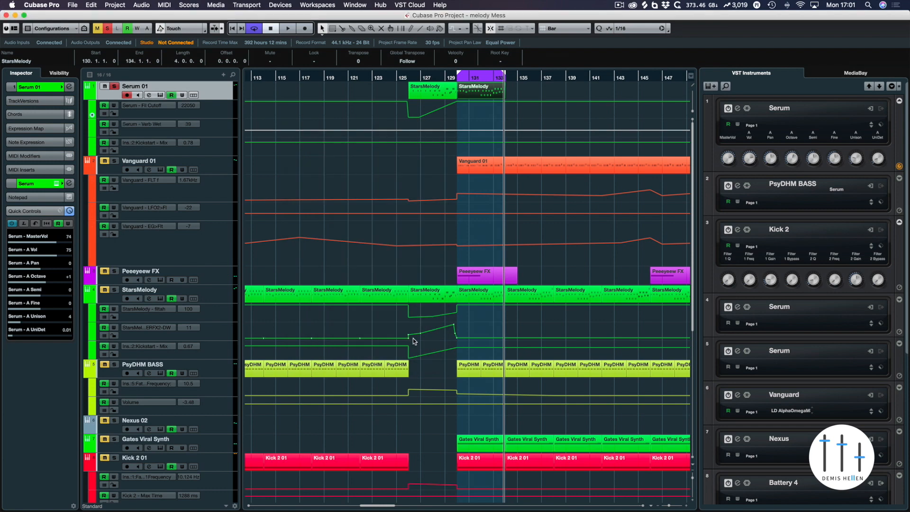
pyautogui.click(93, 135)
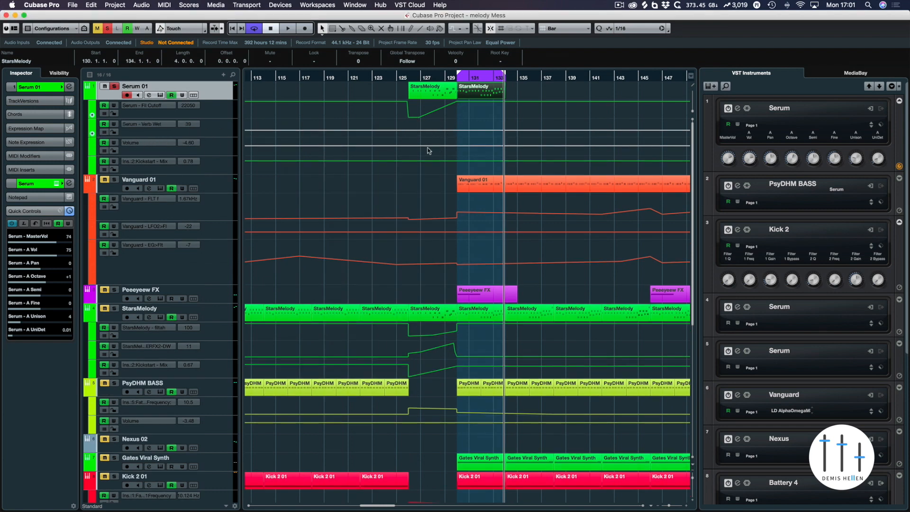
# - Shape Serum 01's Verb Wet automation to drop to 0.00 at bar 130 and rise back by about bar 138
pyautogui.click(451, 130)
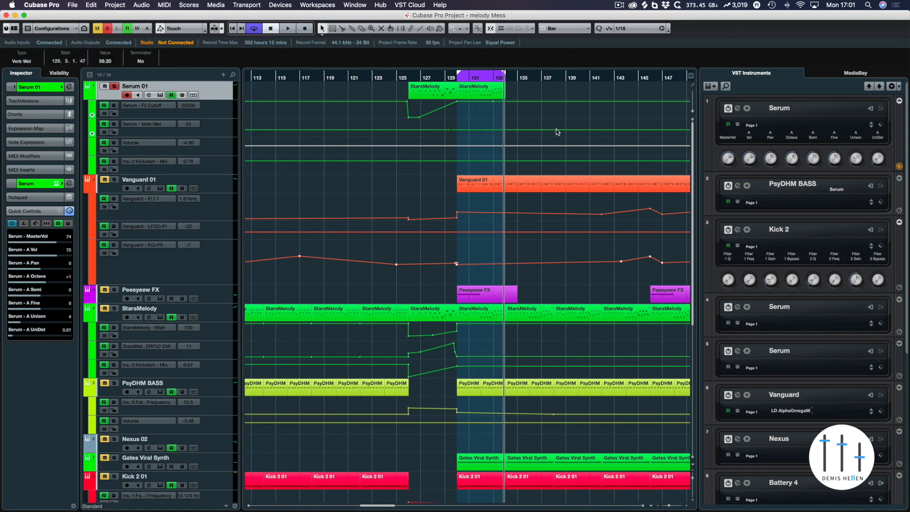
pyautogui.click(556, 129)
pyautogui.moveTo(504, 133); pyautogui.dragTo(461, 140)
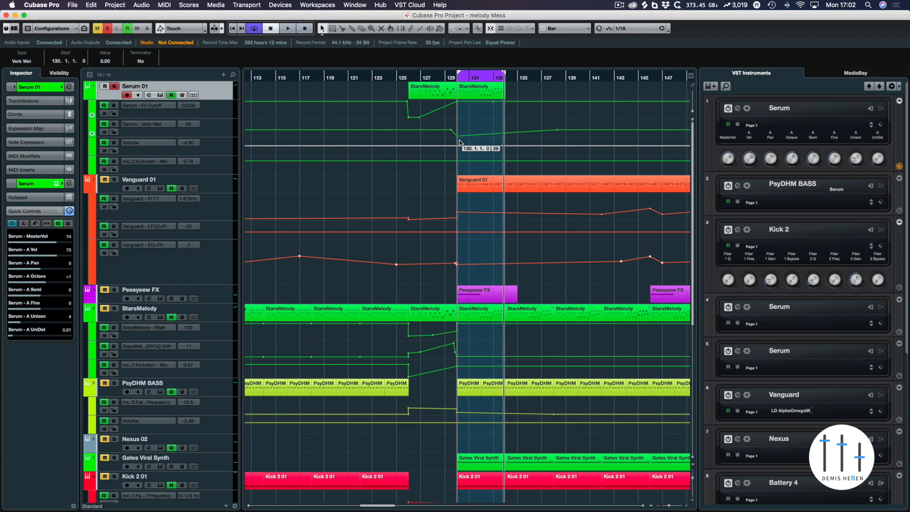
# - Play the soloed Serum 01 part at bar 130 and hold its Verb Wet automation at 0.00 until bar 134
pyautogui.click(444, 77)
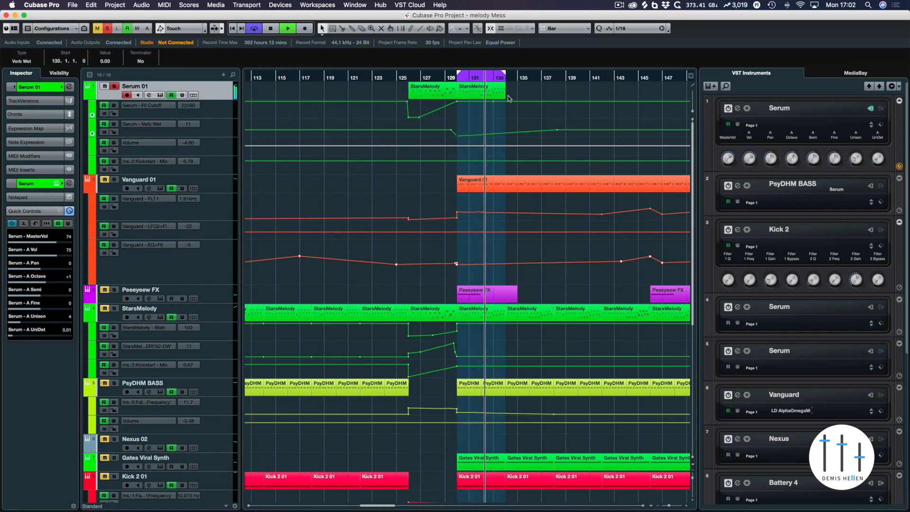
pyautogui.click(489, 90)
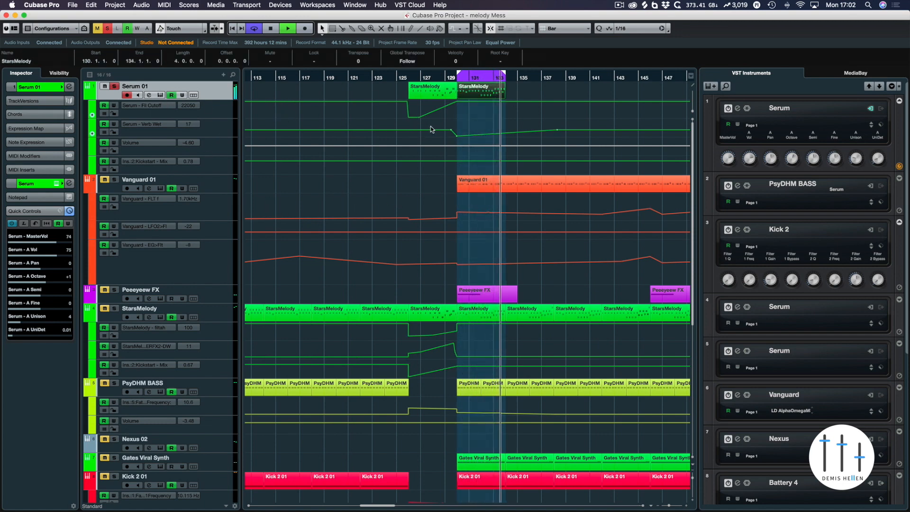
pyautogui.press('space')
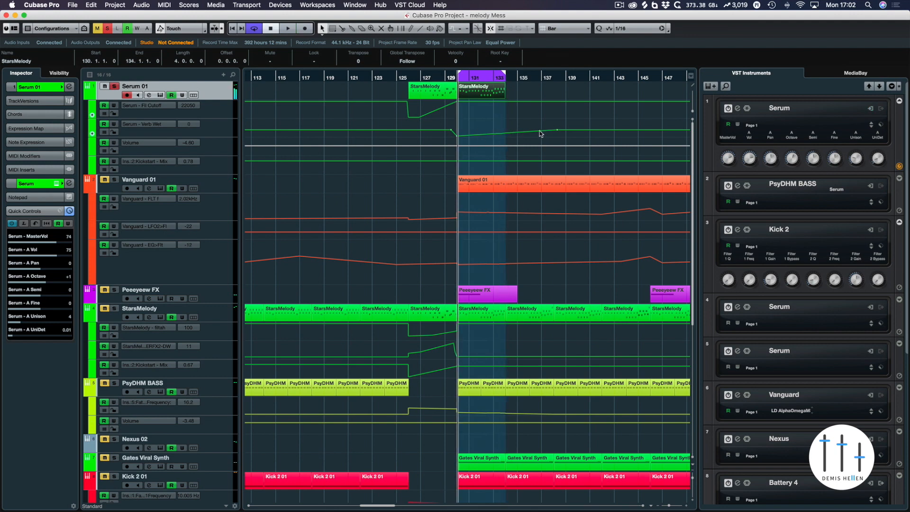
pyautogui.moveTo(515, 137); pyautogui.dragTo(507, 141)
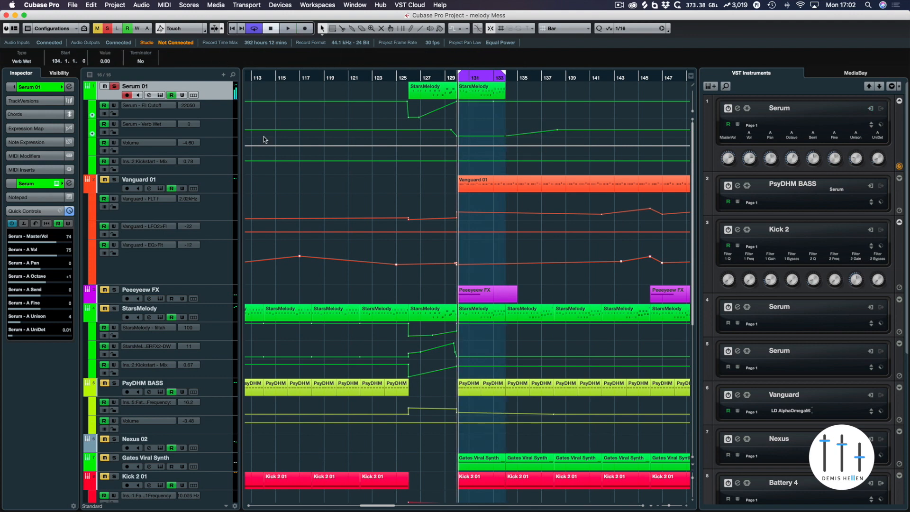
# - Add an automation lane below Verb Wet on Serum 01 and assign it to Serum's Dly_Wet parameter
pyautogui.click(92, 134)
pyautogui.click(147, 143)
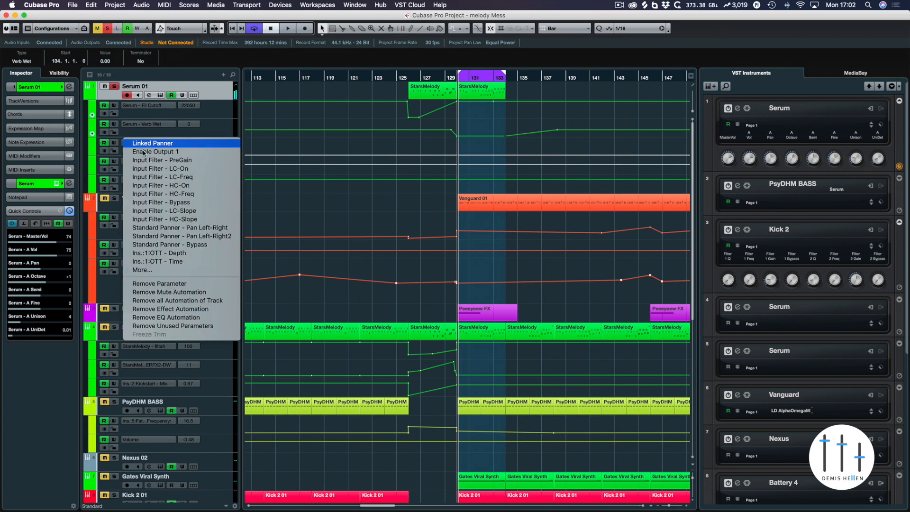
pyautogui.click(182, 270)
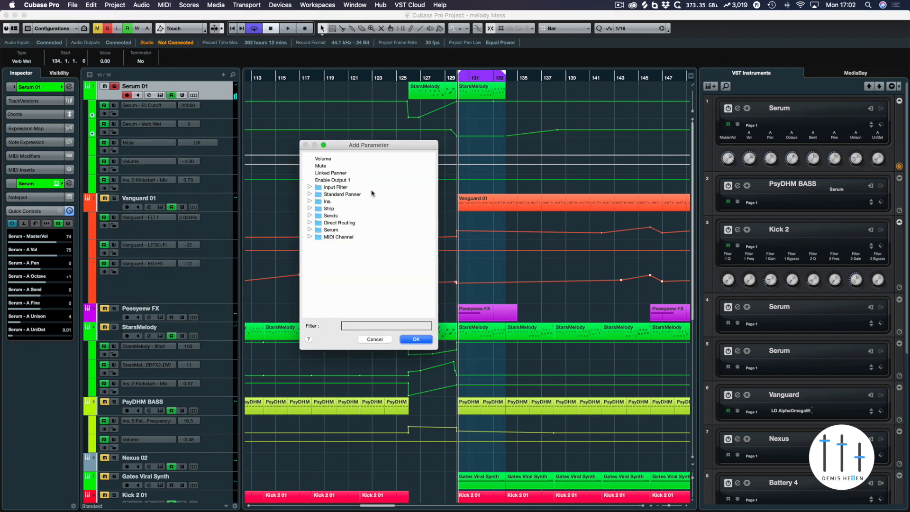
pyautogui.click(310, 230)
pyautogui.scroll(-20, 369, 255)
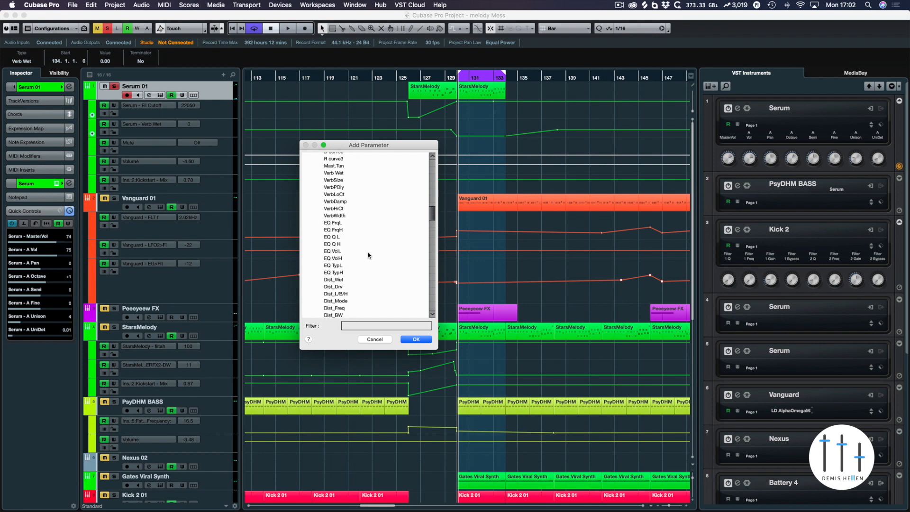
pyautogui.scroll(-6, 369, 255)
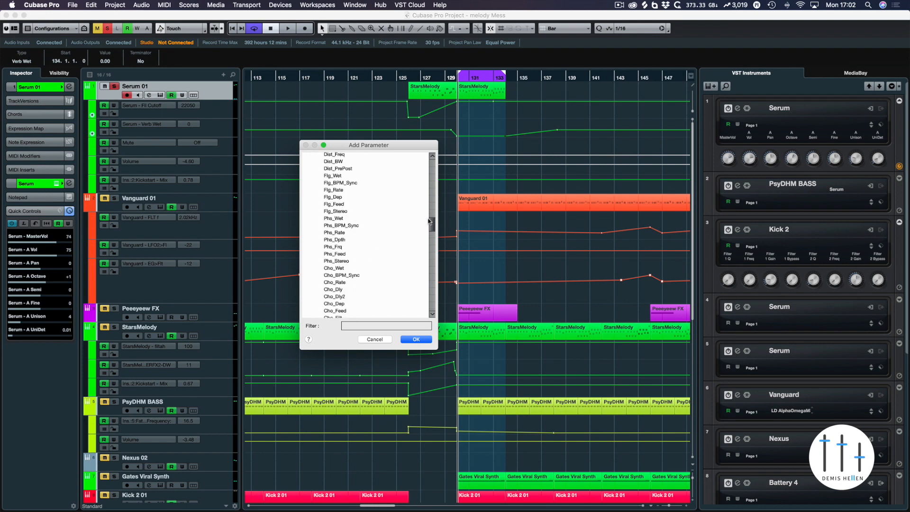
pyautogui.moveTo(432, 222); pyautogui.dragTo(432, 233)
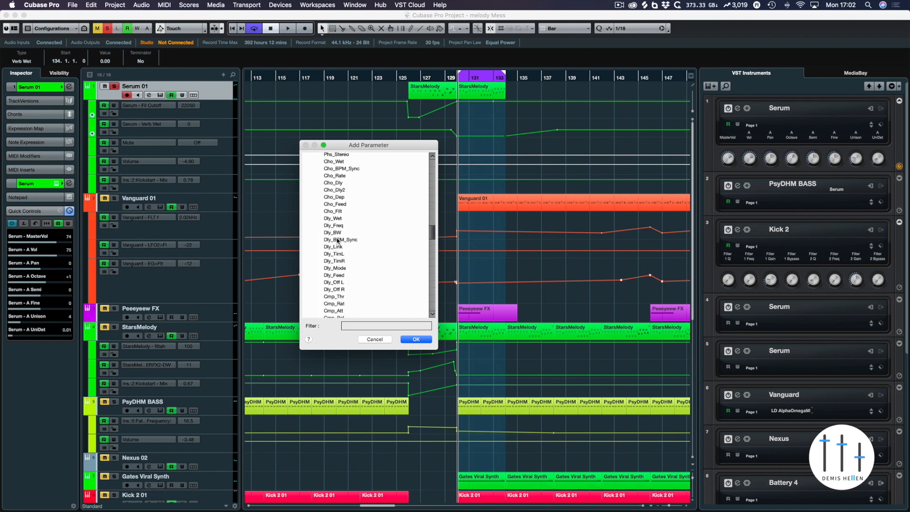
pyautogui.click(408, 341)
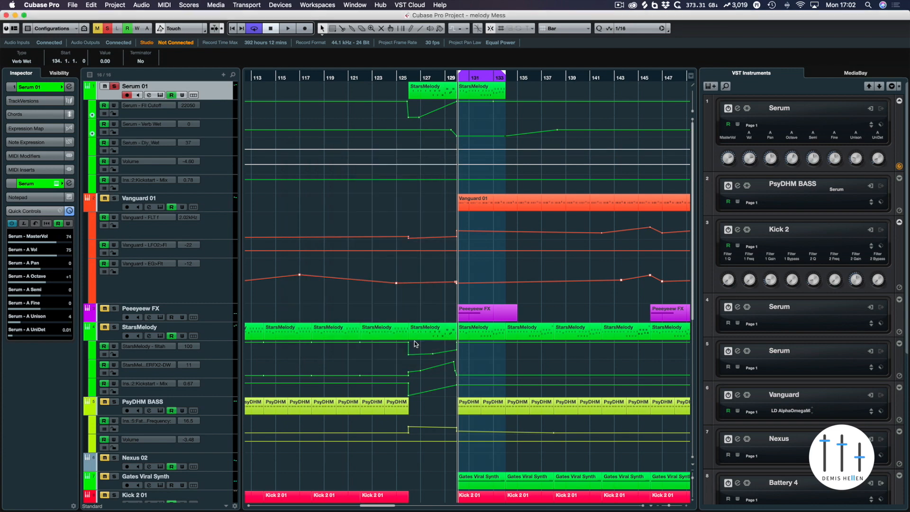
# - Lower Serum 01's Dly_Wet automation to 8.33 at bar 130 and start playback
pyautogui.moveTo(450, 150)
pyautogui.mouseDown()
pyautogui.moveTo(458, 162)
pyautogui.moveTo(459, 152)
pyautogui.mouseUp()
pyautogui.press('space')
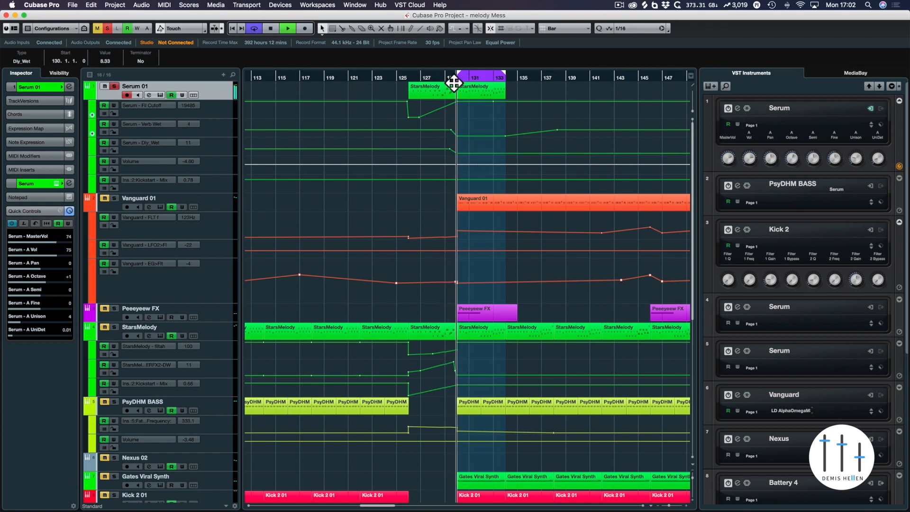
# - Review the bar 130 Serum 01 part's notes in the Key Editor while the soloed track plays
pyautogui.click(476, 89)
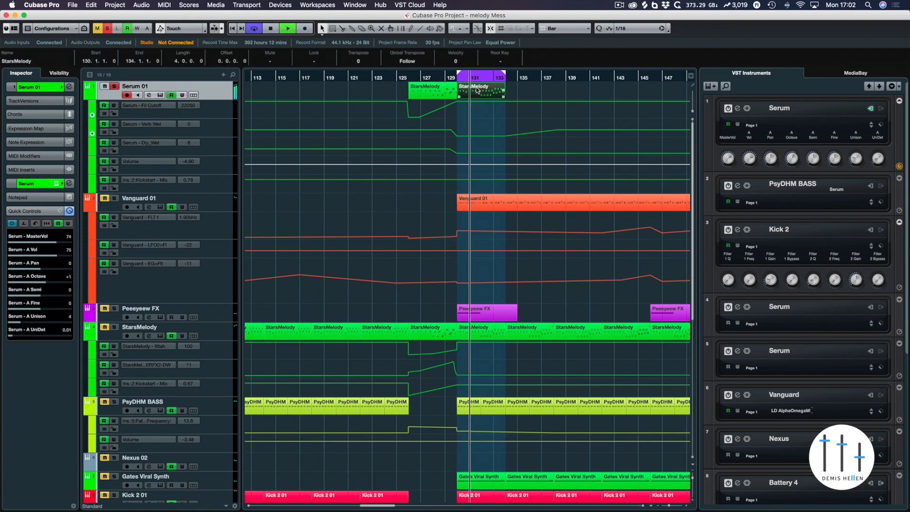
pyautogui.doubleClick(476, 89)
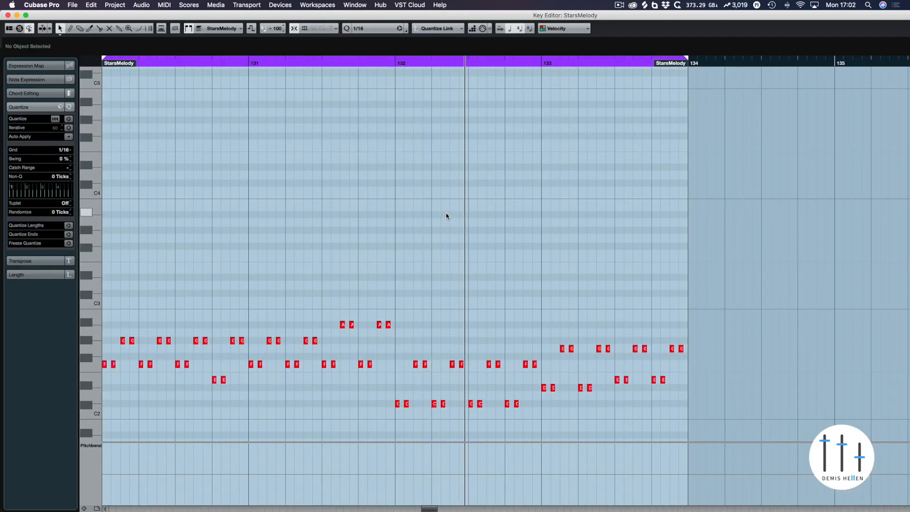
pyautogui.press('Return')
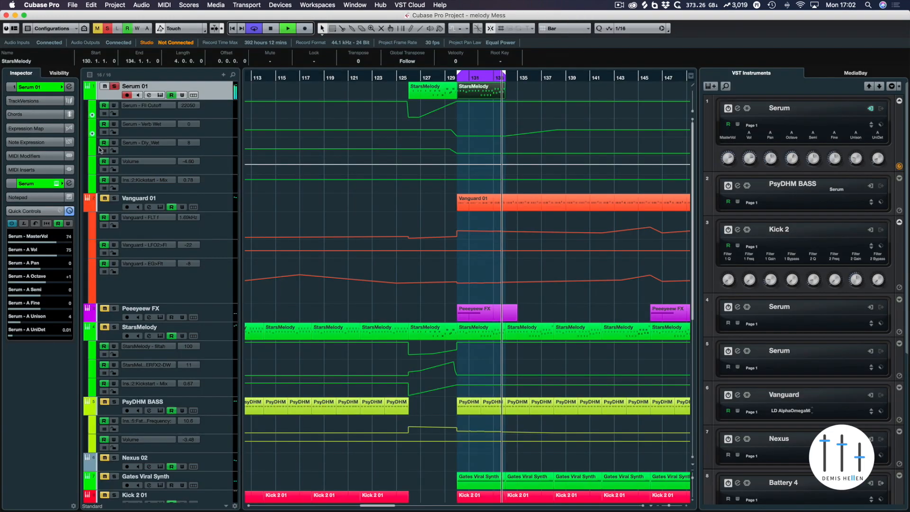
# - Open Serum 01's instrument and shorten its Env 1 decay to 335 ms while the part plays
pyautogui.click(57, 183)
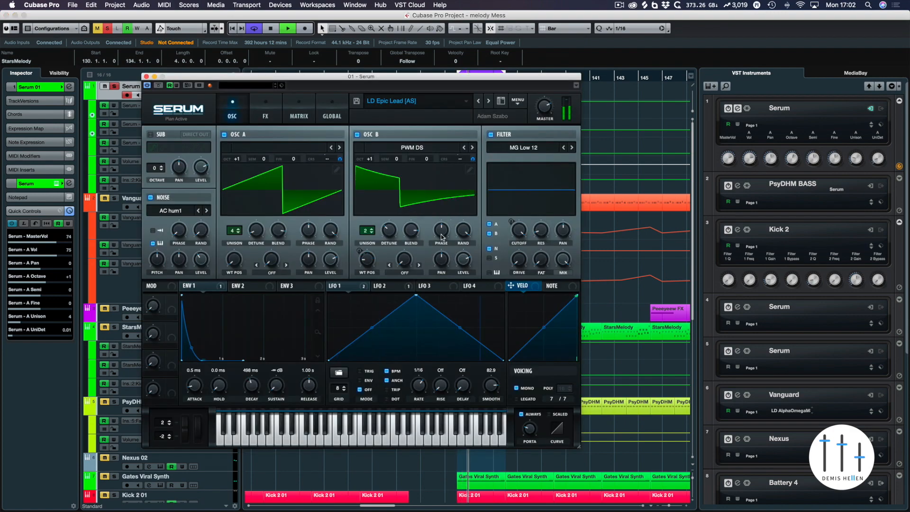
pyautogui.click(241, 286)
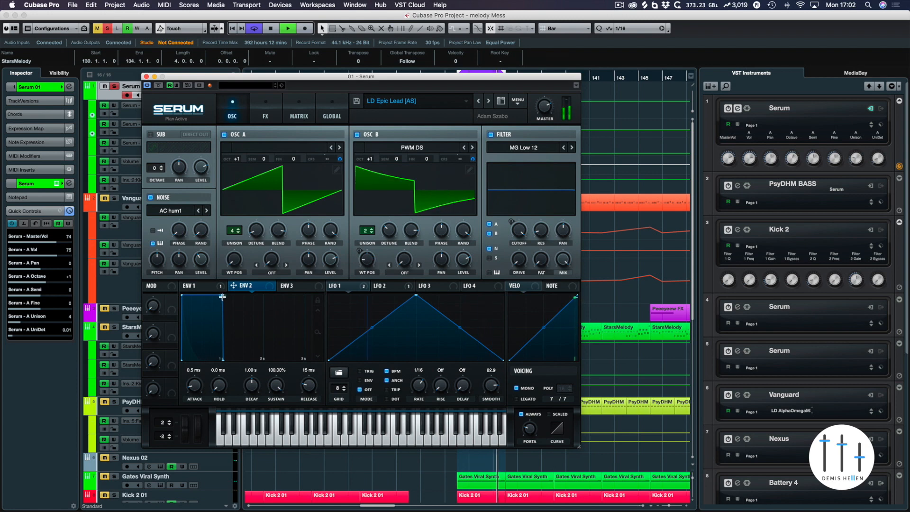
pyautogui.moveTo(222, 295); pyautogui.dragTo(221, 360)
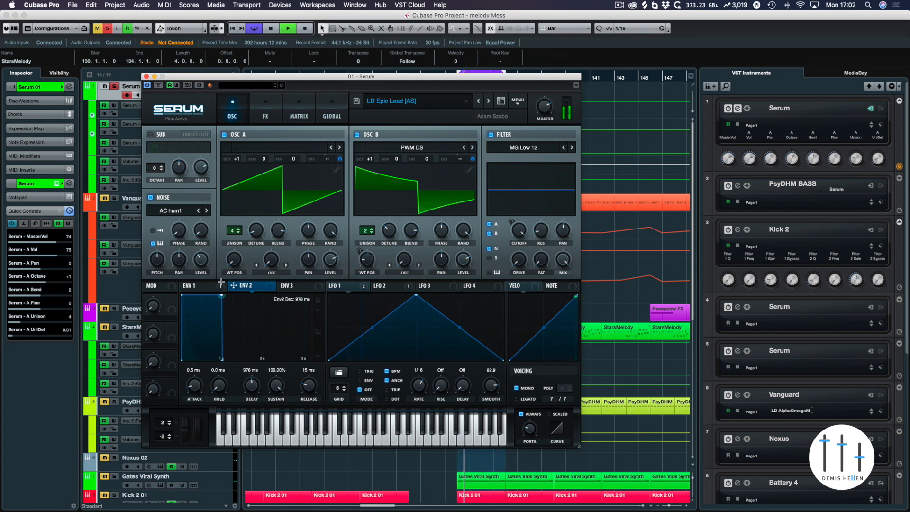
pyautogui.click(198, 285)
pyautogui.moveTo(247, 391); pyautogui.dragTo(247, 390)
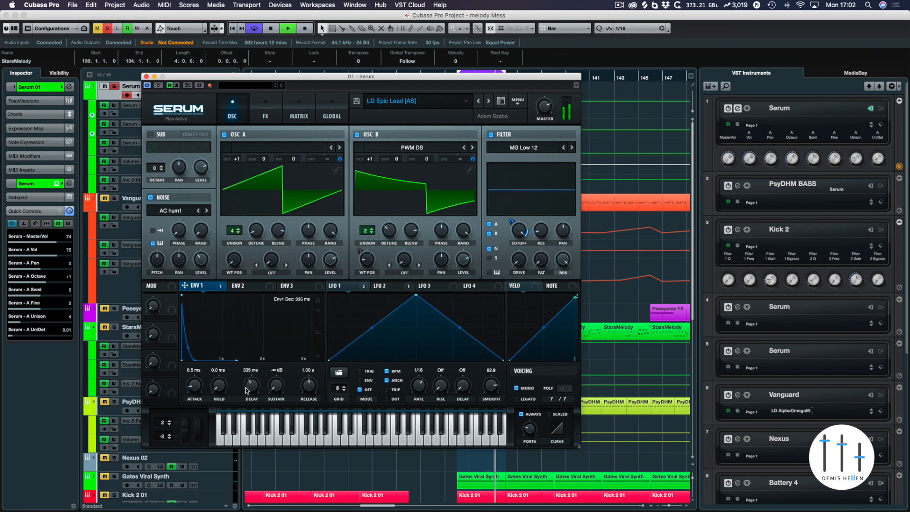
pyautogui.press('space')
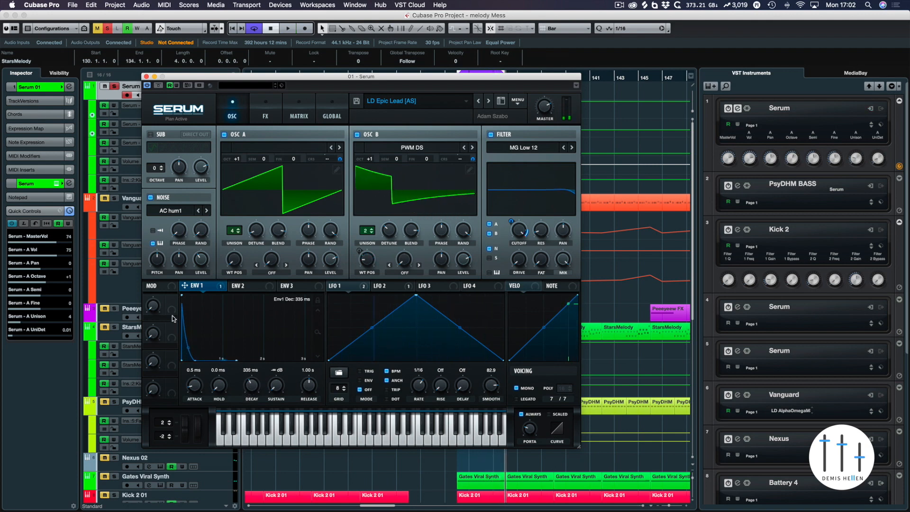
# - Assign Serum's Macro 1 to the Env 1 decay and audition the part
pyautogui.moveTo(174, 315); pyautogui.dragTo(239, 414)
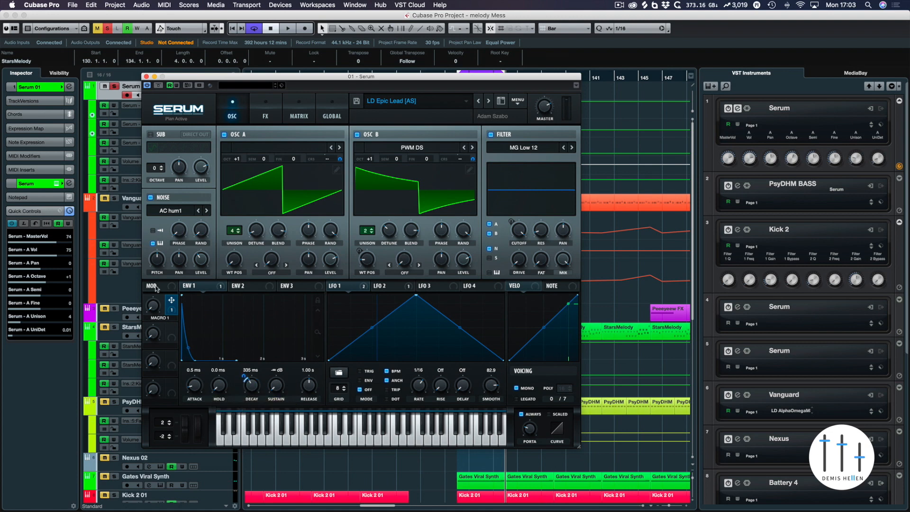
pyautogui.press('space')
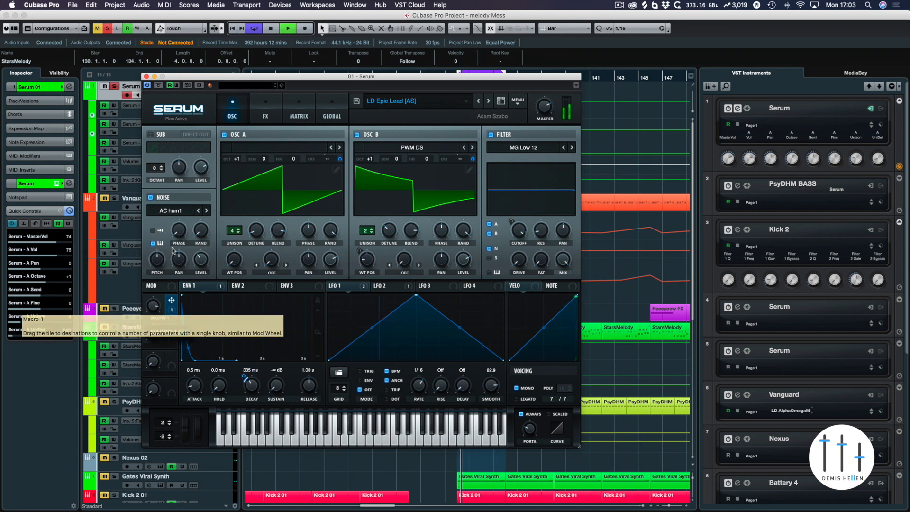
pyautogui.moveTo(243, 374)
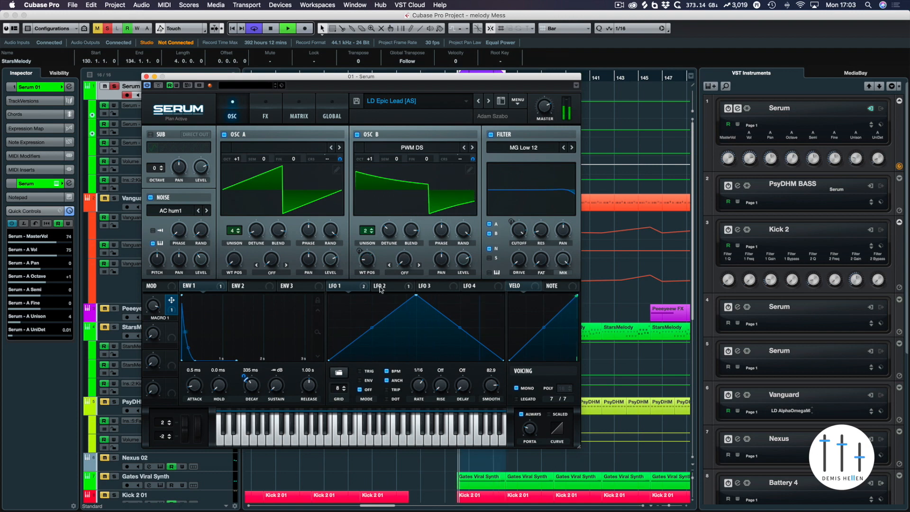
# - Stop playback and assign Macro 1 to the Env 1 release as well
pyautogui.click(282, 286)
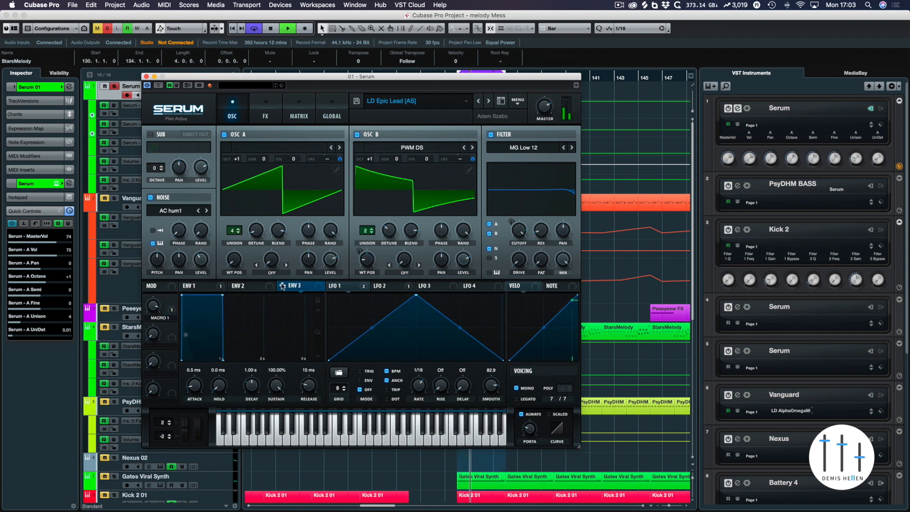
pyautogui.click(201, 286)
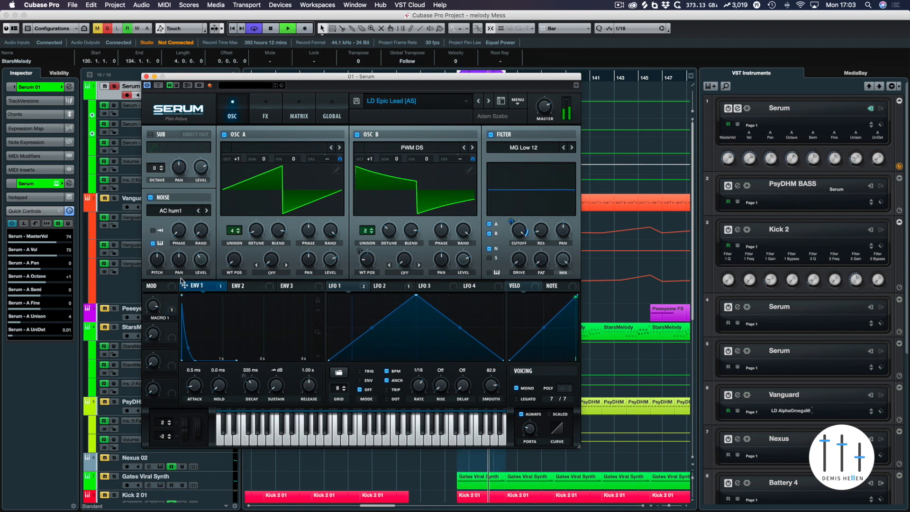
pyautogui.press('space')
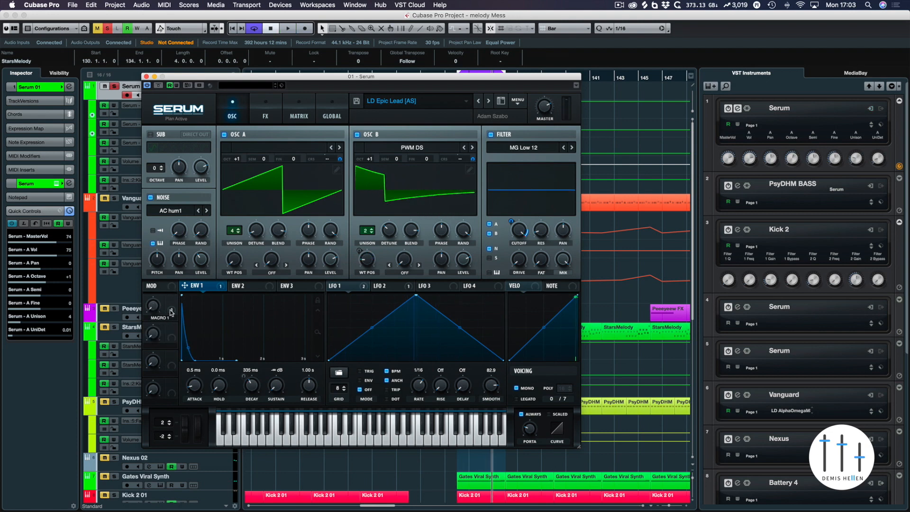
pyautogui.moveTo(171, 313); pyautogui.dragTo(300, 387)
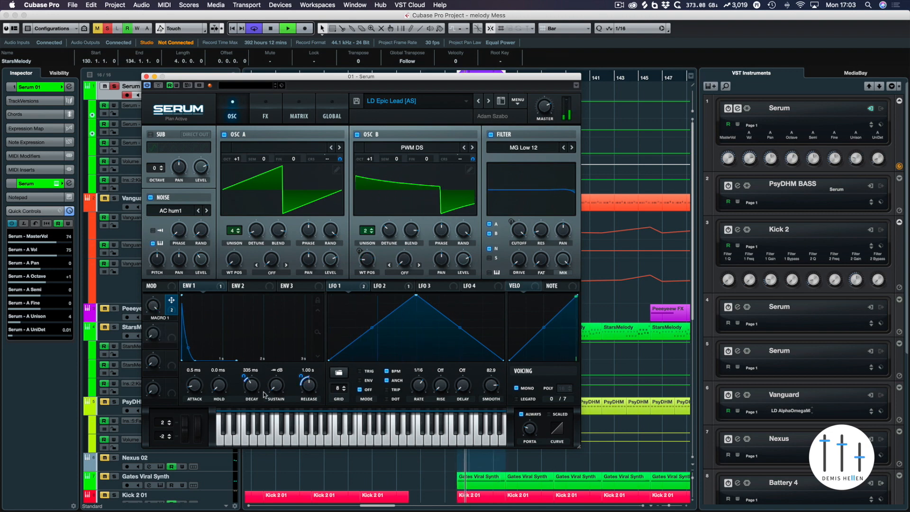
# - Set Macro 1's modulation amount on the Env 1 decay to -7 and rename the macro Shortie
pyautogui.moveTo(244, 376); pyautogui.dragTo(245, 374)
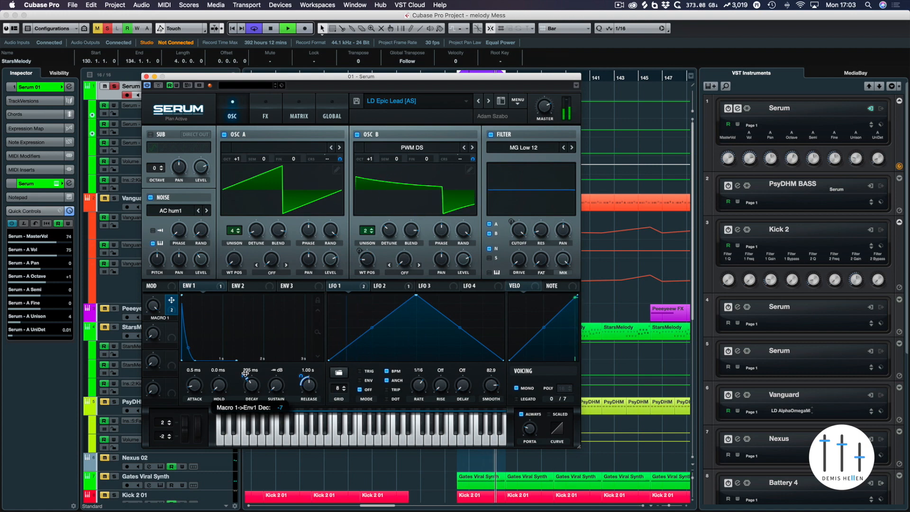
pyautogui.press('space')
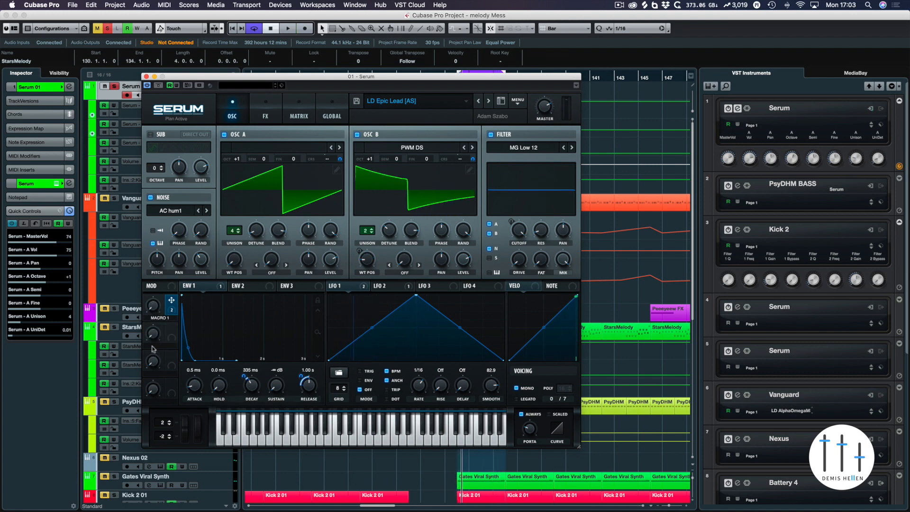
pyautogui.doubleClick(159, 323)
pyautogui.press('Return')
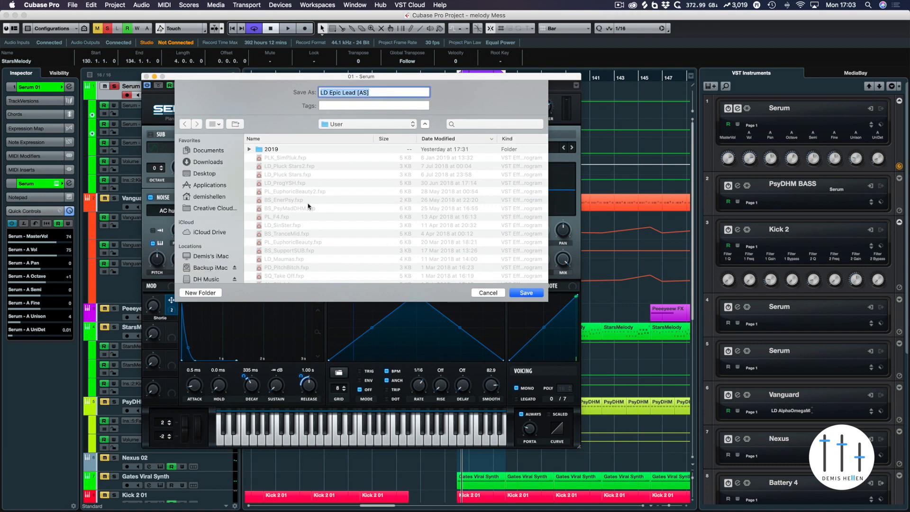
# - Save the Serum preset as LD Epic Lead [AS] in the User folder and close the instrument
pyautogui.doubleClick(274, 149)
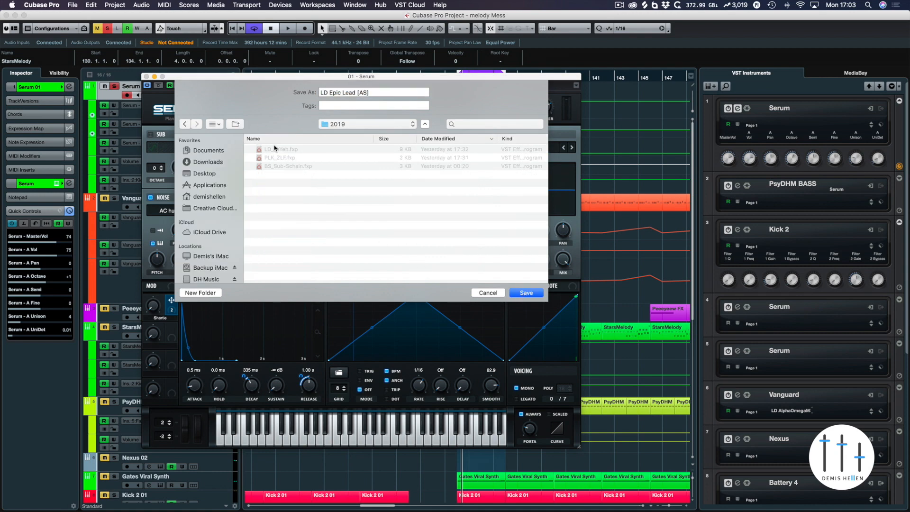
pyautogui.press('super+Up')
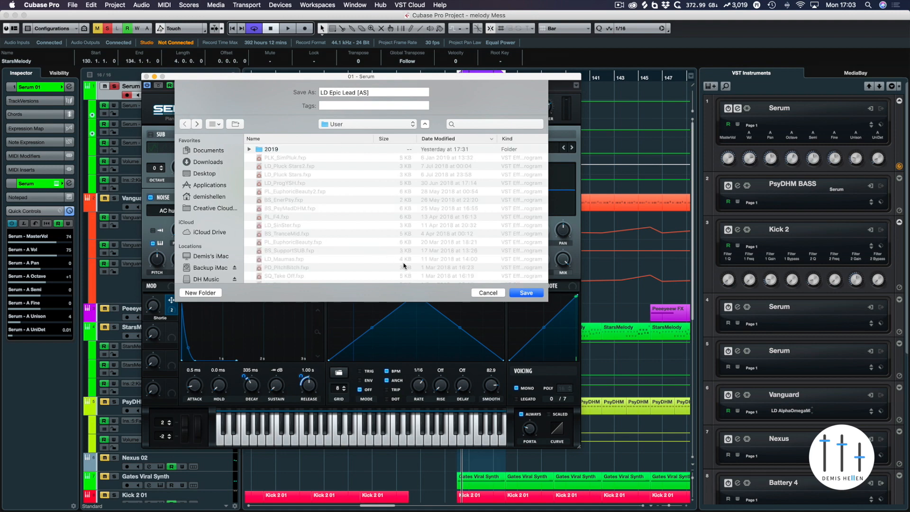
pyautogui.scroll(-3, 363, 236)
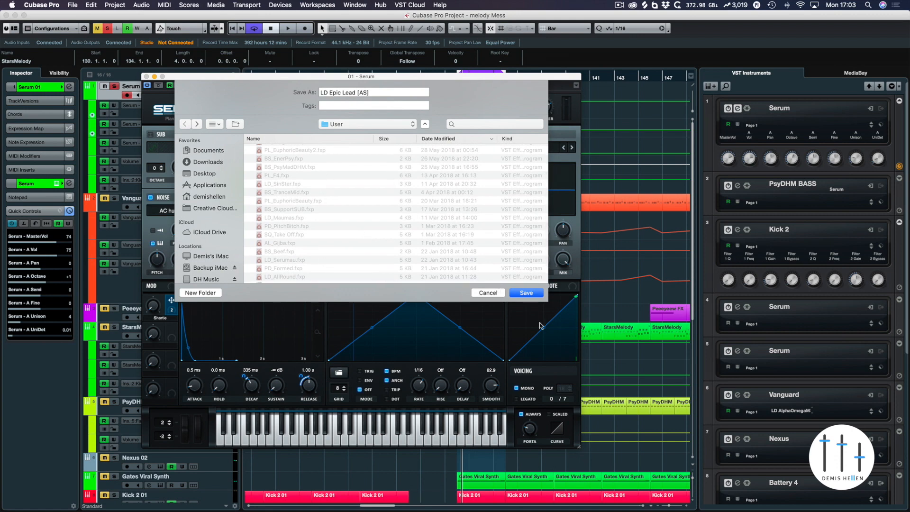
pyautogui.click(527, 293)
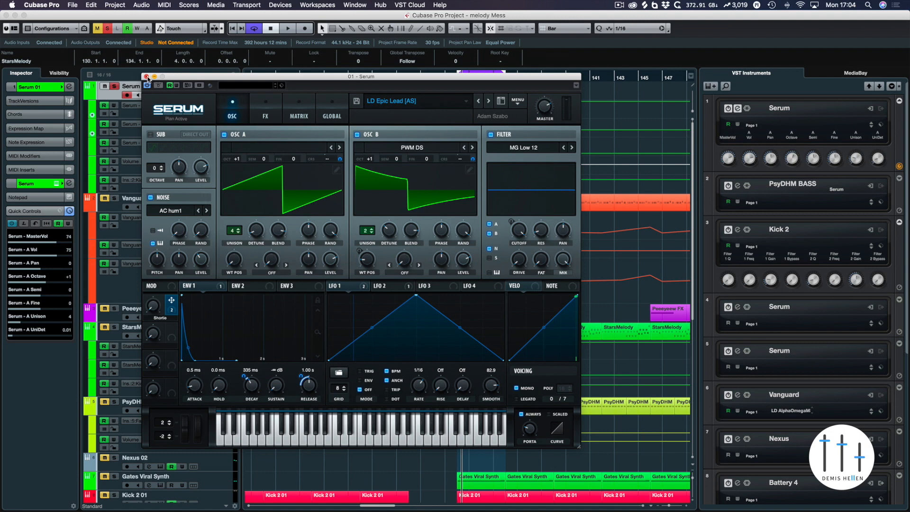
pyautogui.click(146, 77)
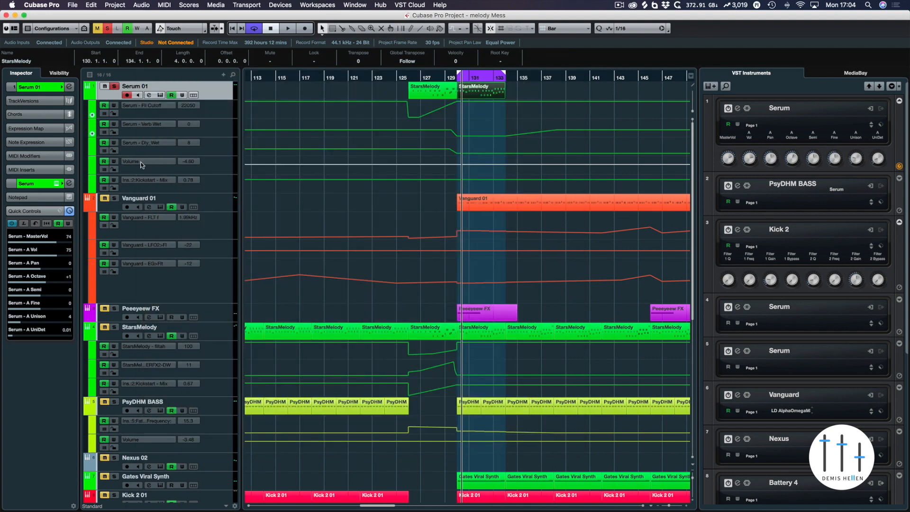
# - Reassign Serum 01's Volume automation lane to Serum's Shortie parameter
pyautogui.click(155, 163)
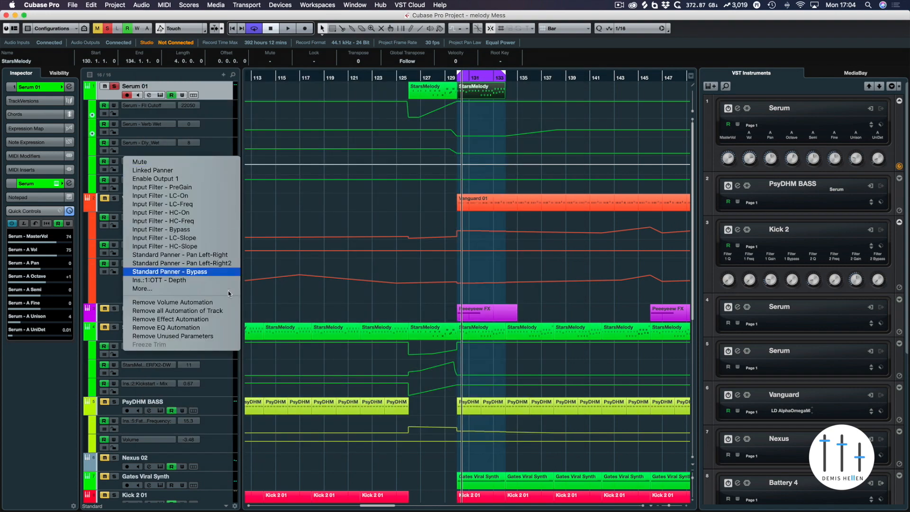
pyautogui.click(181, 289)
pyautogui.click(309, 230)
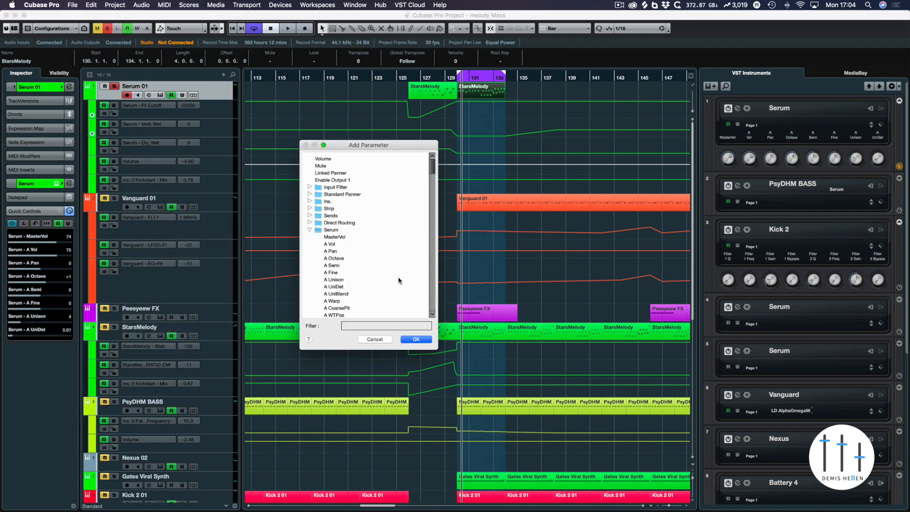
pyautogui.scroll(-1, 398, 278)
pyautogui.moveTo(432, 169); pyautogui.dragTo(433, 279)
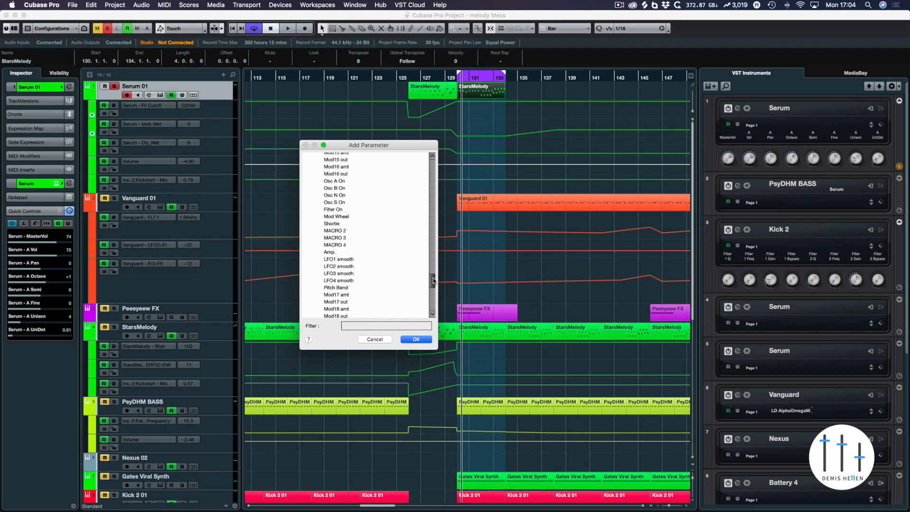
pyautogui.click(427, 338)
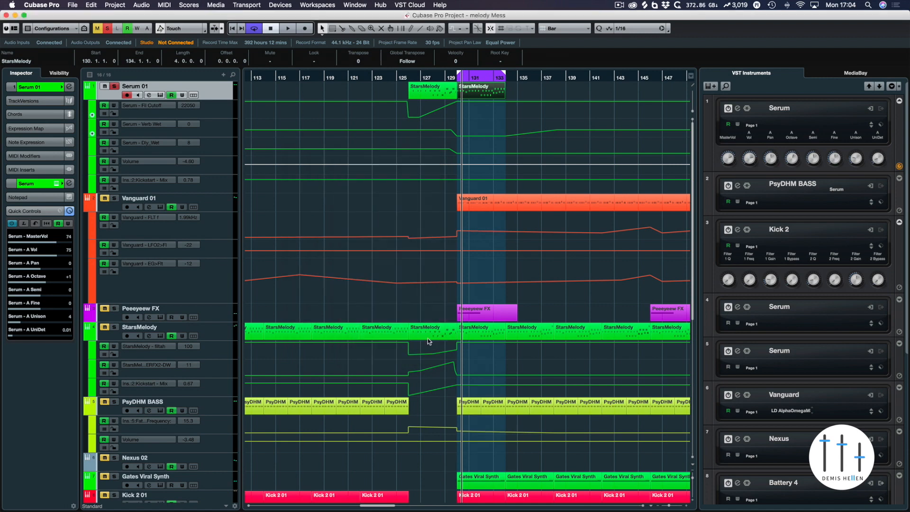
# - Automate Serum 01's Shortie from 0.00 just before bar 130 up to 100.00 at bar 130 and play the transition
pyautogui.click(435, 77)
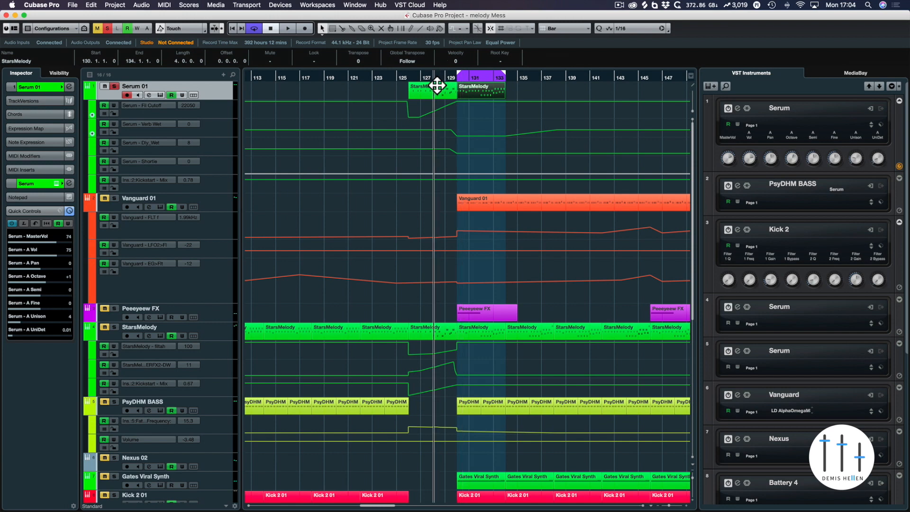
pyautogui.press('space')
pyautogui.click(453, 176)
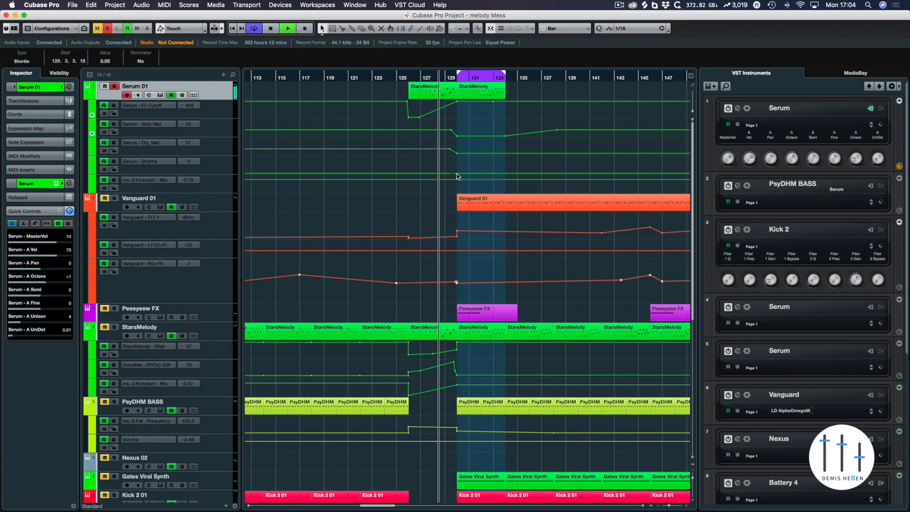
pyautogui.click(457, 175)
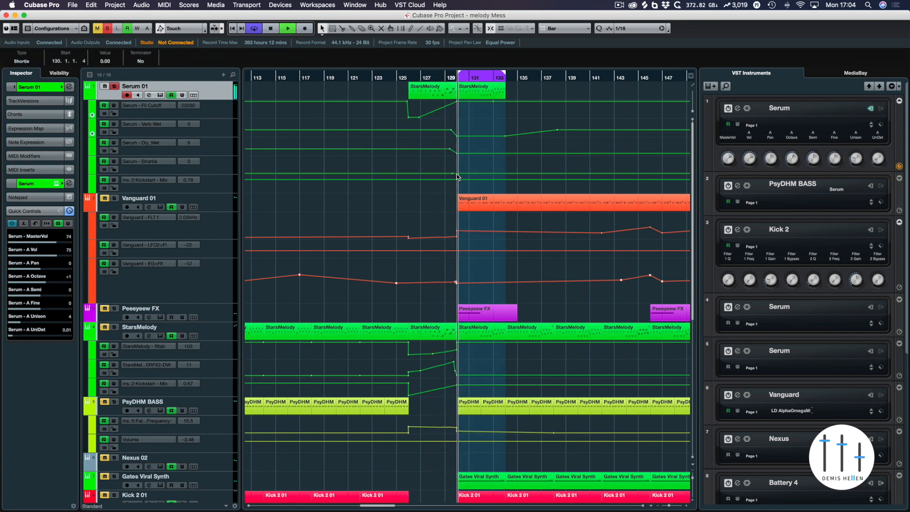
pyautogui.moveTo(456, 173); pyautogui.dragTo(458, 142)
pyautogui.click(451, 79)
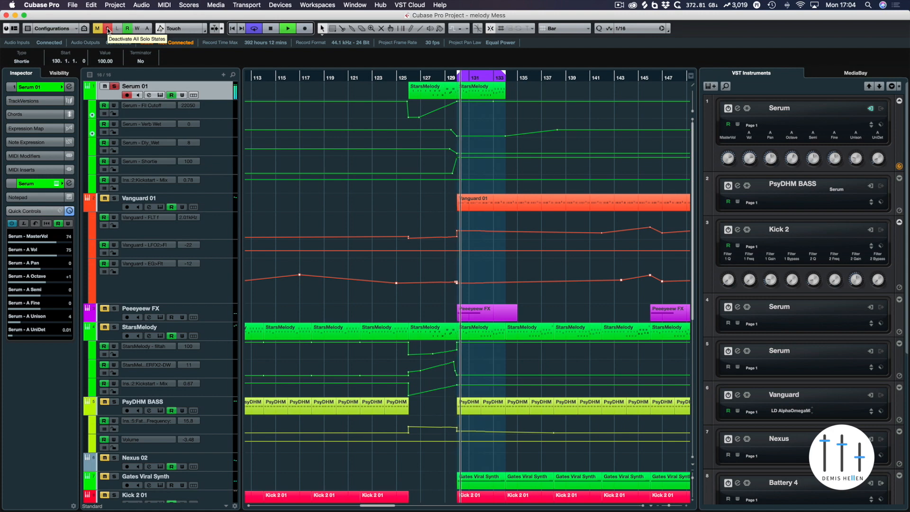
# - Raise Serum 01's Verb Wet automation to 8.33 at bar 130 and 11.11 at bar 134, and Dly_Wet to 22.22 at bar 130
pyautogui.click(504, 134)
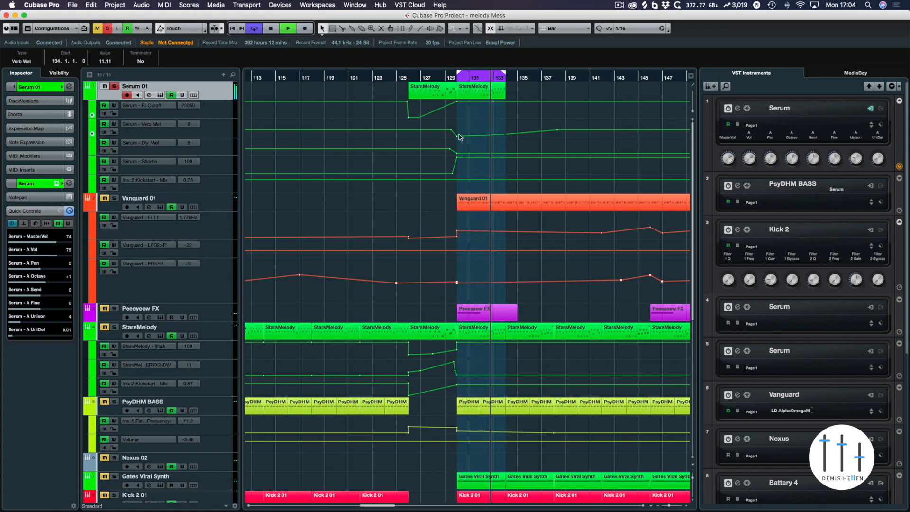
pyautogui.moveTo(456, 136); pyautogui.dragTo(456, 135)
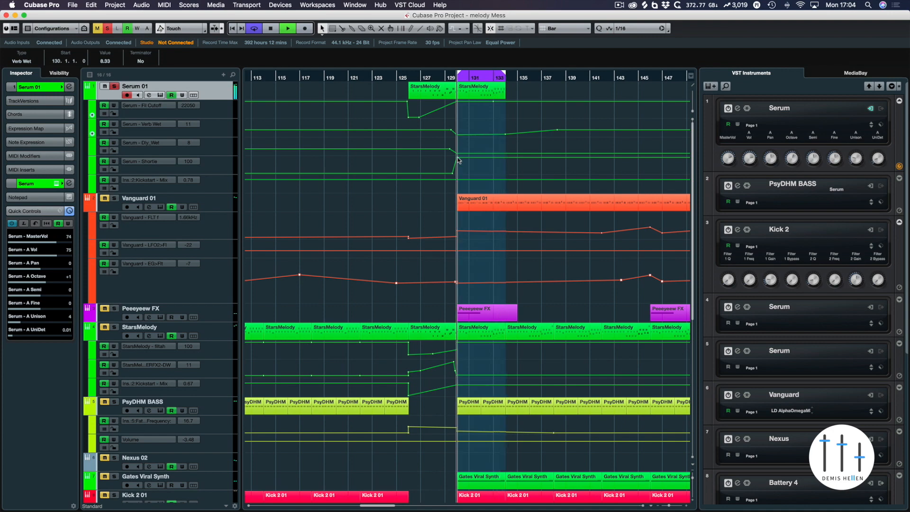
pyautogui.moveTo(458, 153); pyautogui.dragTo(460, 156)
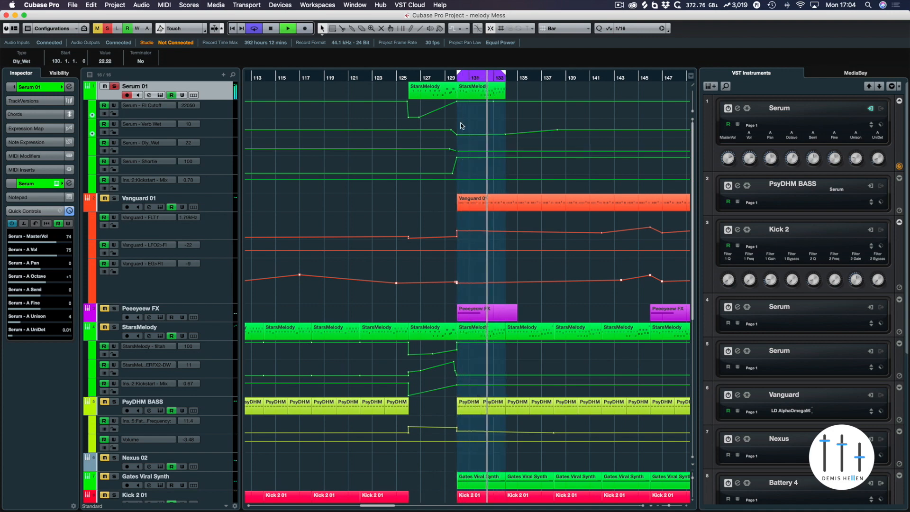
# - Stop playback and duplicate Serum 01's bar 130 StarsMelody part to bar 134
pyautogui.press('space')
pyautogui.click(474, 93)
pyautogui.press('super+d')
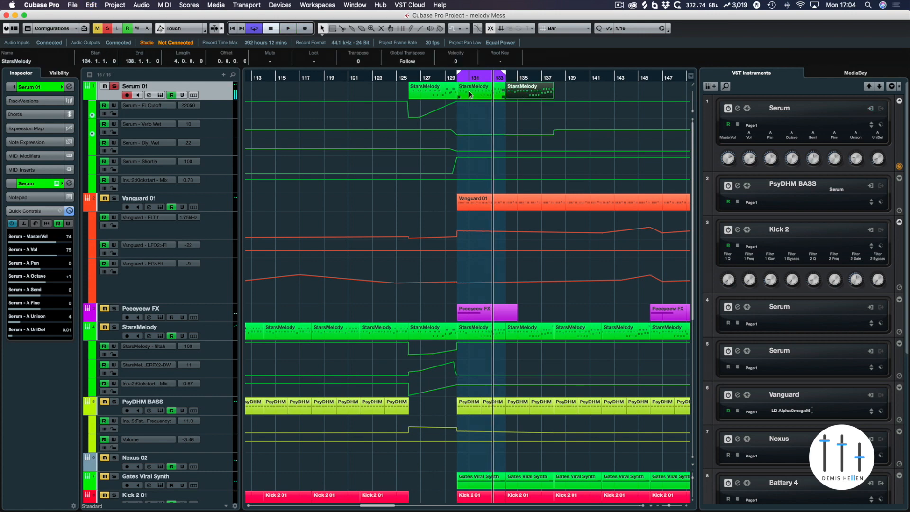
# - Deactivate all mute and solo states and play the full arrangement from bar 126
pyautogui.click(408, 77)
pyautogui.click(98, 30)
pyautogui.click(108, 30)
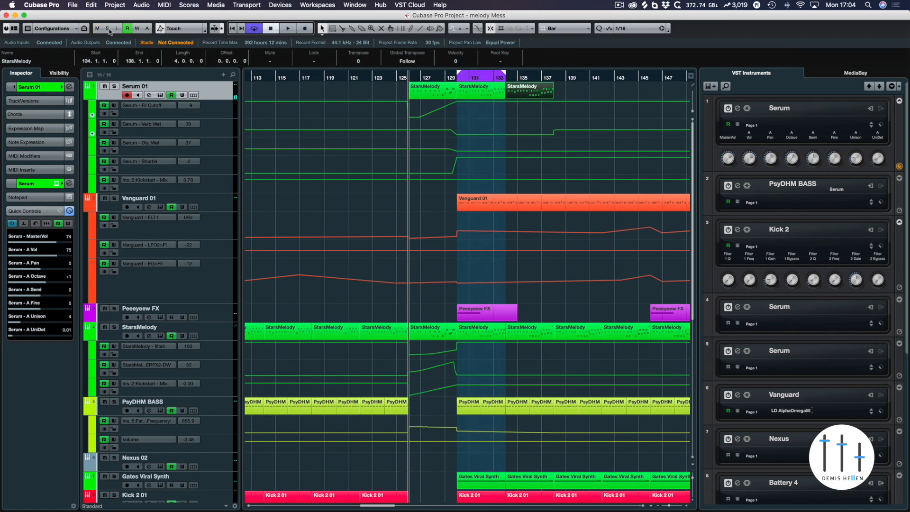
pyautogui.press('space')
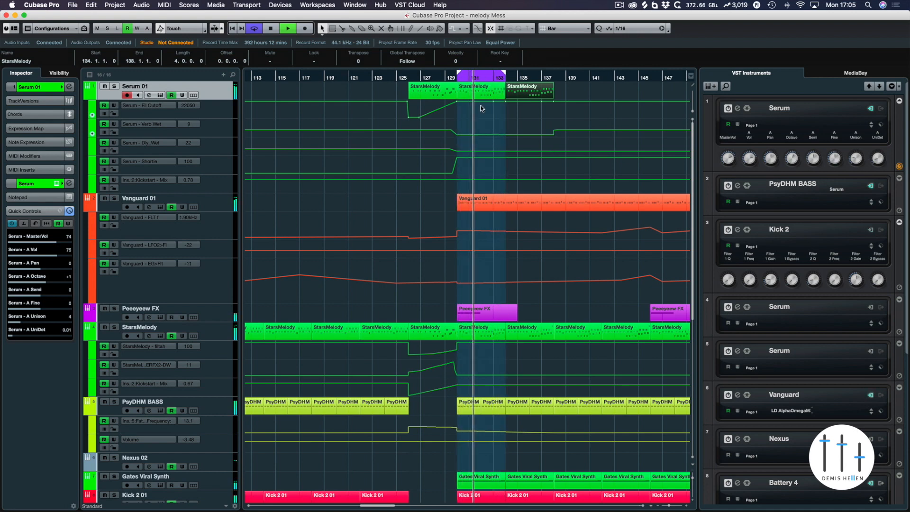
pyautogui.press('g')
pyautogui.press('g')
pyautogui.press('g')
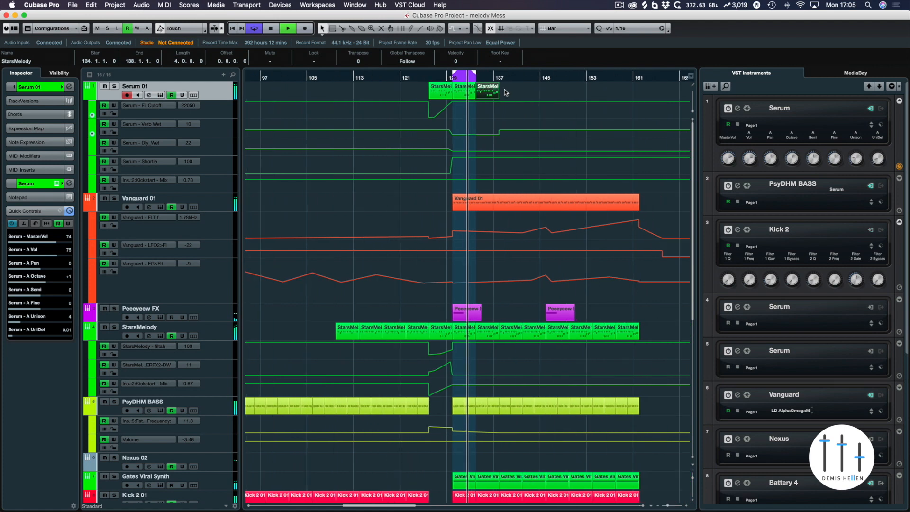
# - Duplicate Serum 01's StarsMelody part repeatedly to fill the section up to bar 162
pyautogui.moveTo(501, 91); pyautogui.dragTo(469, 93)
pyautogui.press('super+d')
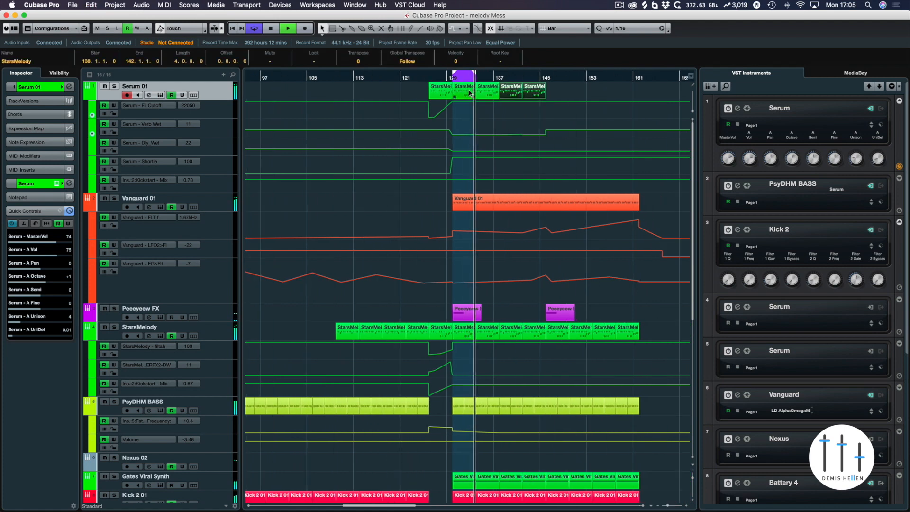
pyautogui.press('super+d')
pyautogui.press('super+d')
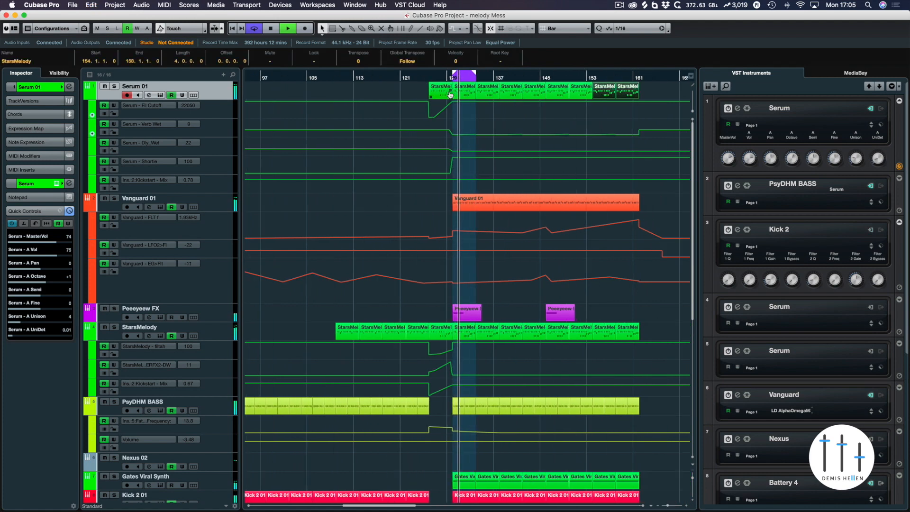
# - Compare playback with Serum 01 muted and unmuted, stop playback, and save the project
pyautogui.click(104, 87)
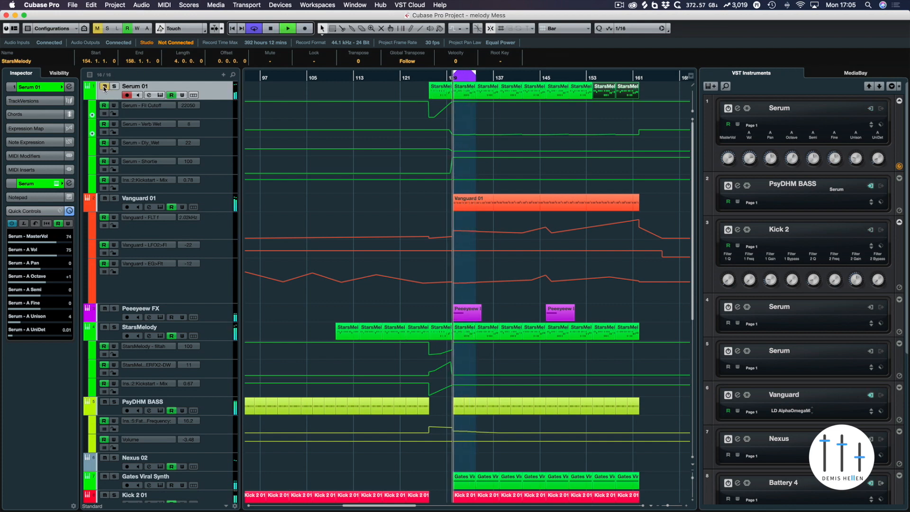
pyautogui.click(104, 86)
pyautogui.press('space')
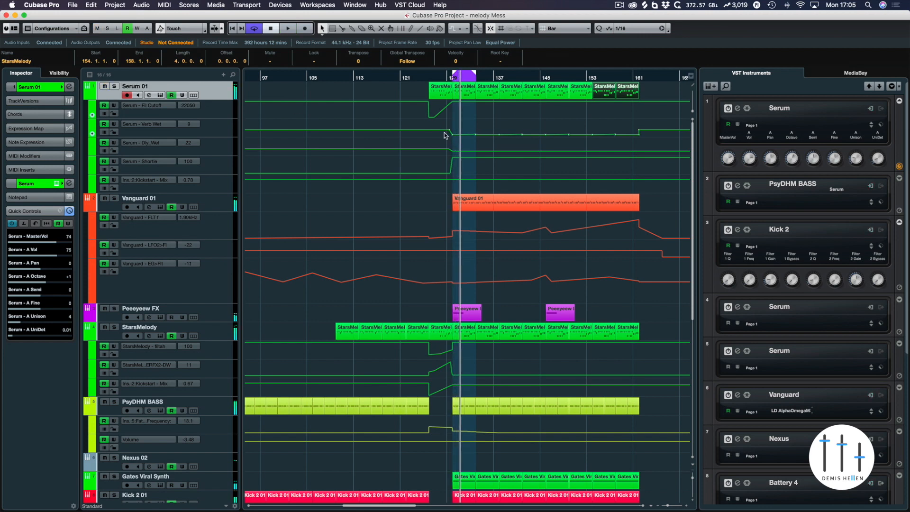
pyautogui.press('super+s')
pyautogui.click(618, 144)
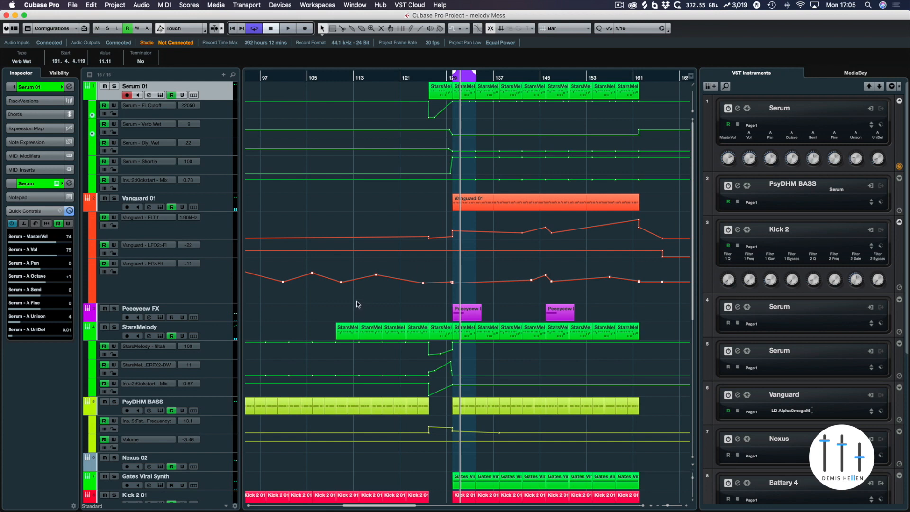
# - Copy the four StarsMelody parts between bars 110 and 126 onto Serum 01 and audition that track soloed
pyautogui.moveTo(344, 313); pyautogui.dragTo(425, 336)
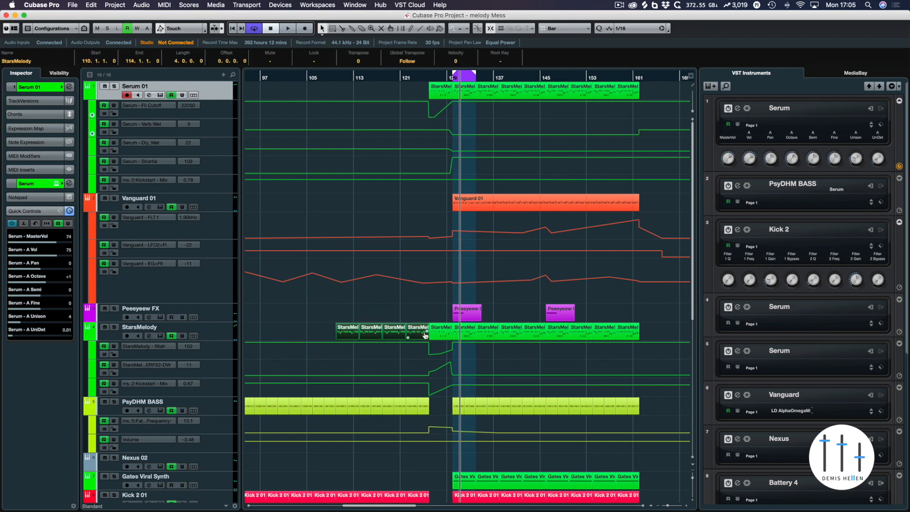
pyautogui.moveTo(347, 334); pyautogui.dragTo(342, 90)
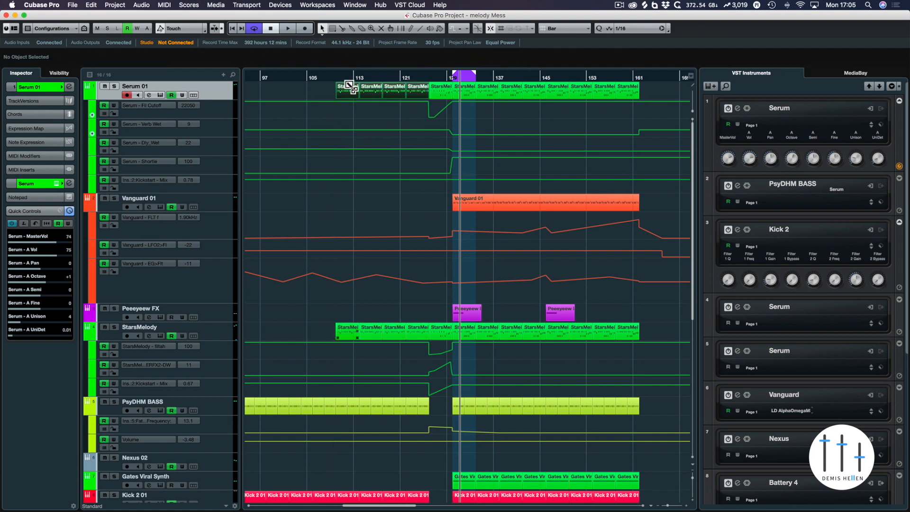
pyautogui.click(114, 86)
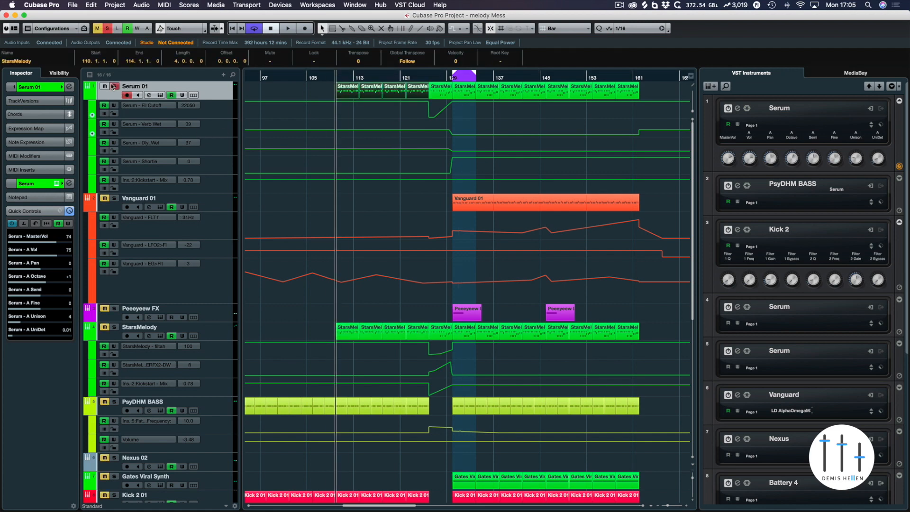
pyautogui.doubleClick(337, 90)
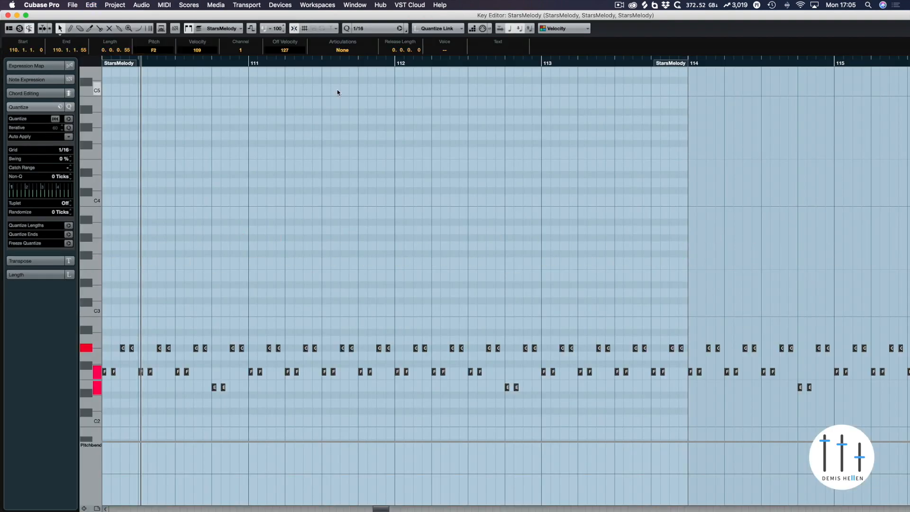
pyautogui.press('Return')
pyautogui.press('space')
pyautogui.press('space')
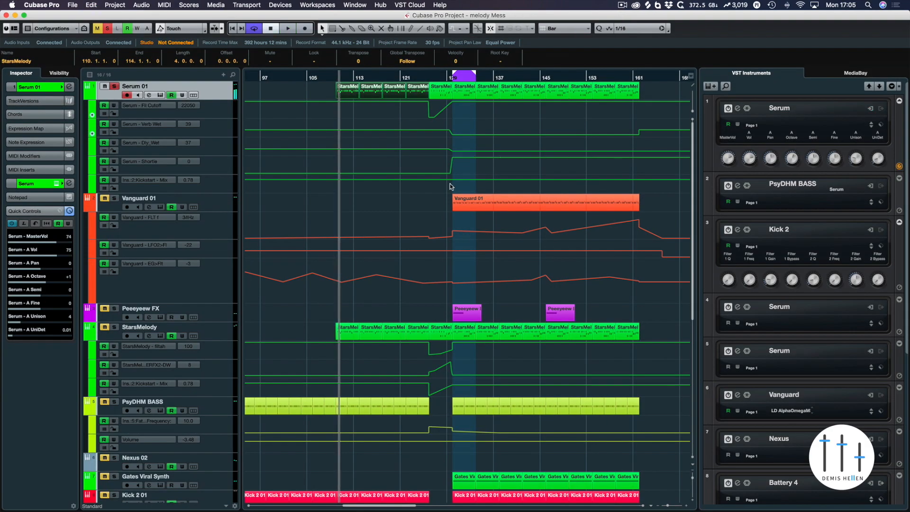
# - Lower Serum 01's Dly_Wet automation to 13.89 at bar 110, anchored by a point at bar 108, and audition it
pyautogui.scroll(-3, 451, 175)
pyautogui.scroll(3, 436, 183)
pyautogui.click(327, 150)
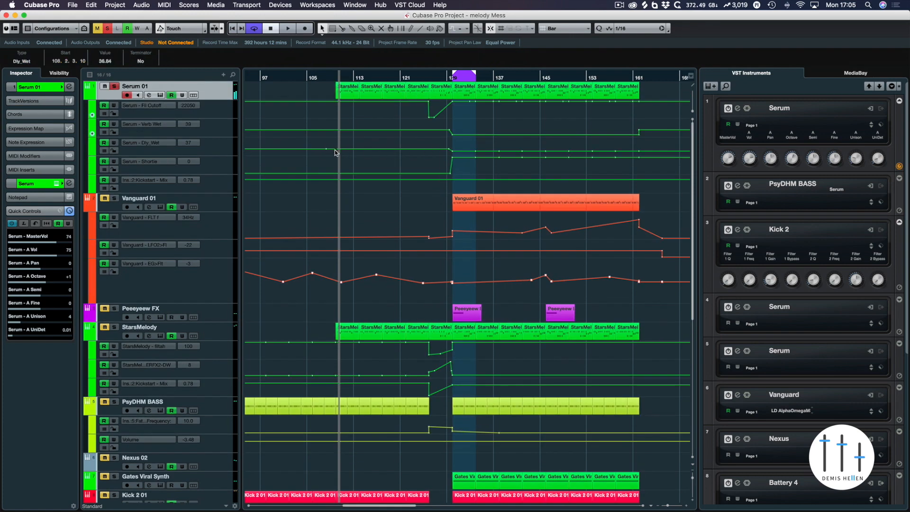
pyautogui.click(335, 152)
pyautogui.moveTo(335, 153); pyautogui.dragTo(335, 155)
pyautogui.press('space')
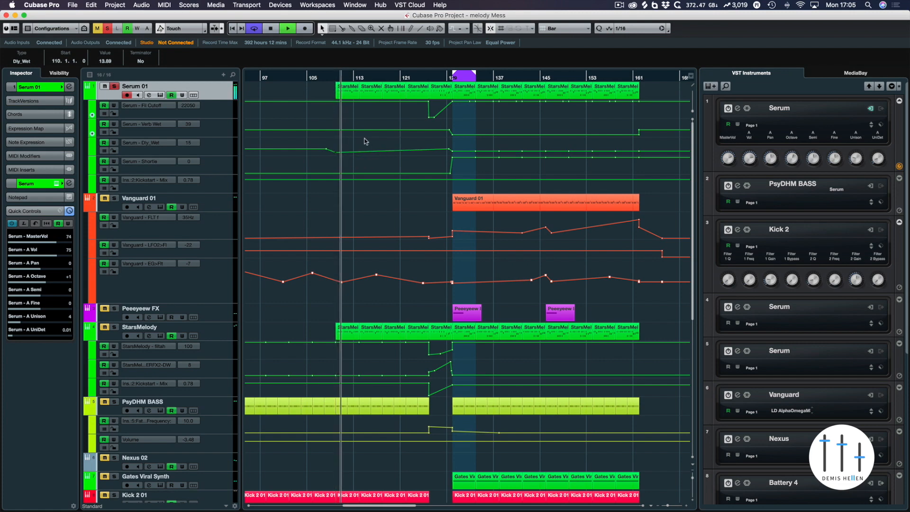
pyautogui.click(449, 152)
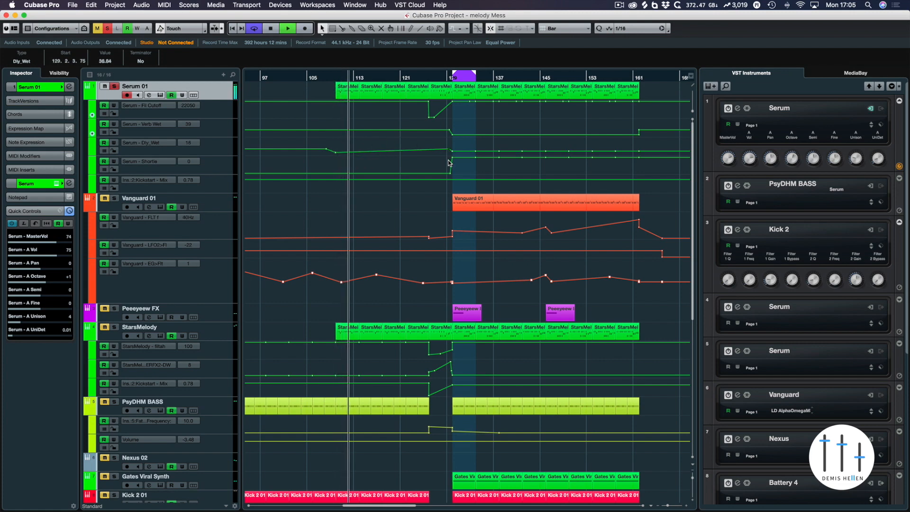
pyautogui.press('space')
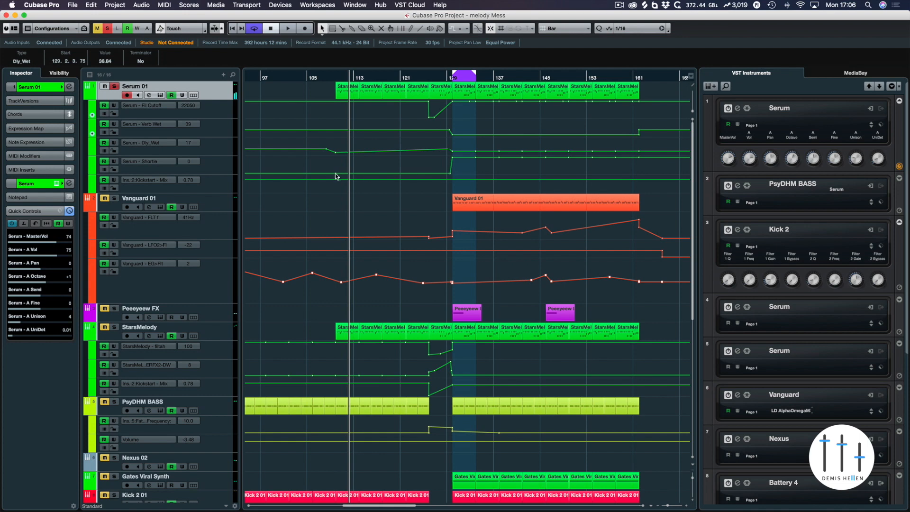
# - Hold Serum 01's Shortie automation at 100.00 from bar 110 to bar 126, drop it to 41.67 there, and play from bar 110
pyautogui.moveTo(335, 164); pyautogui.dragTo(337, 143)
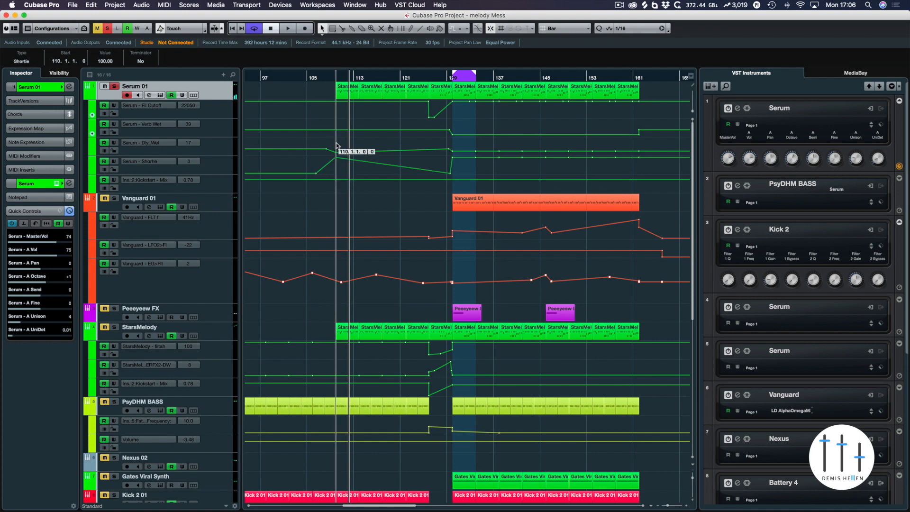
pyautogui.moveTo(438, 159); pyautogui.dragTo(432, 162)
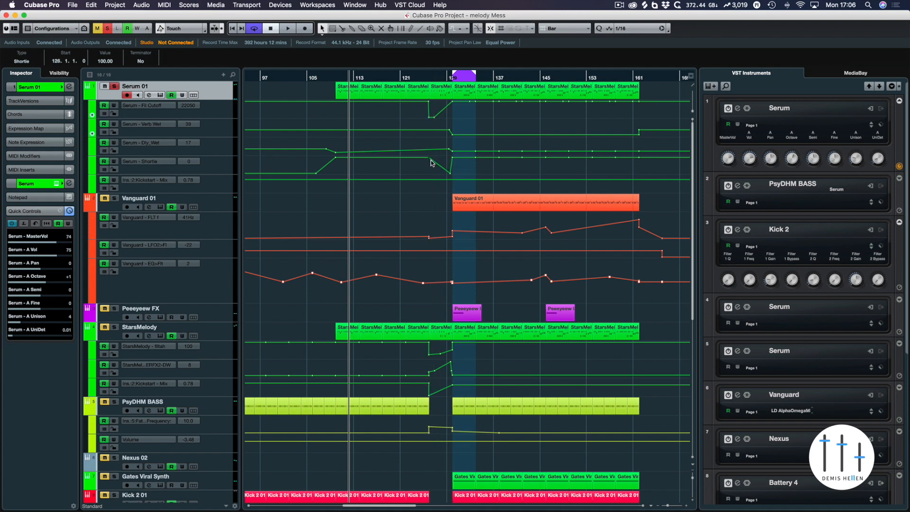
pyautogui.click(341, 86)
pyautogui.press('space')
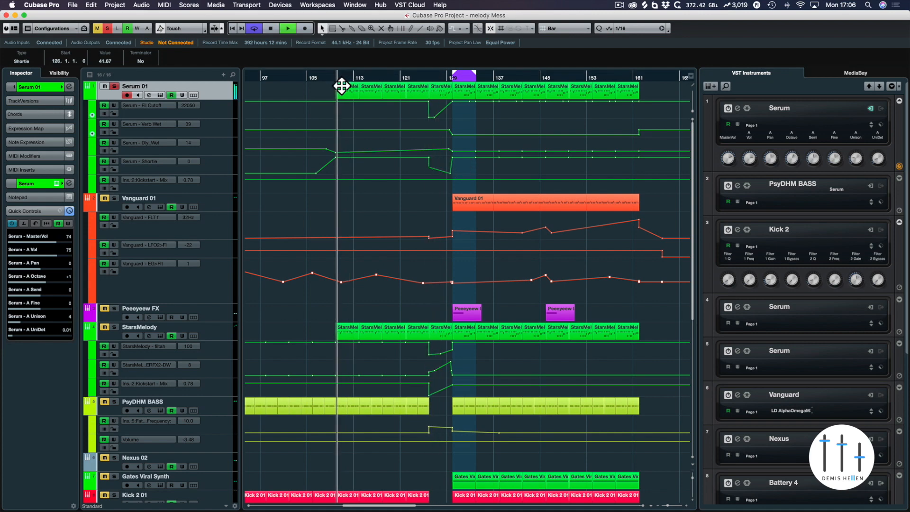
# - Unsolo Serum 01 and examine its Serum oscillators, effects and Shortie macro while auditioning the full mix
pyautogui.click(114, 86)
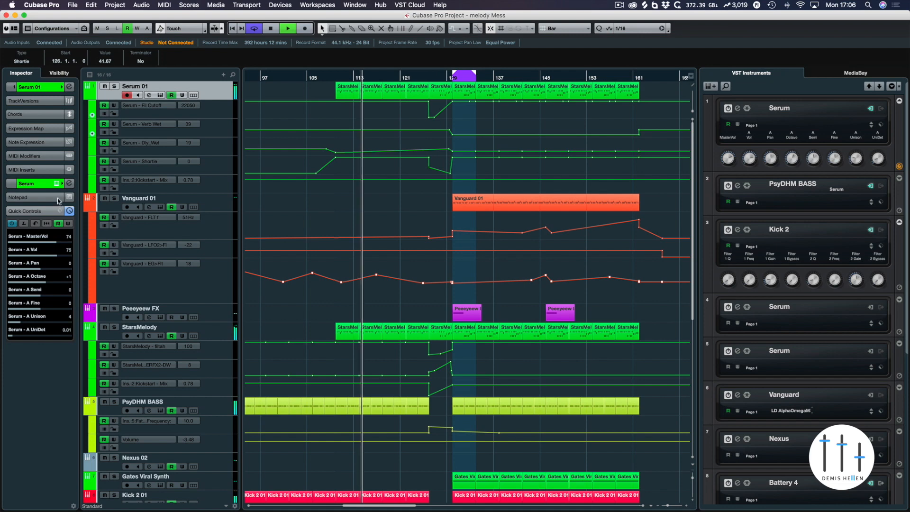
pyautogui.click(56, 183)
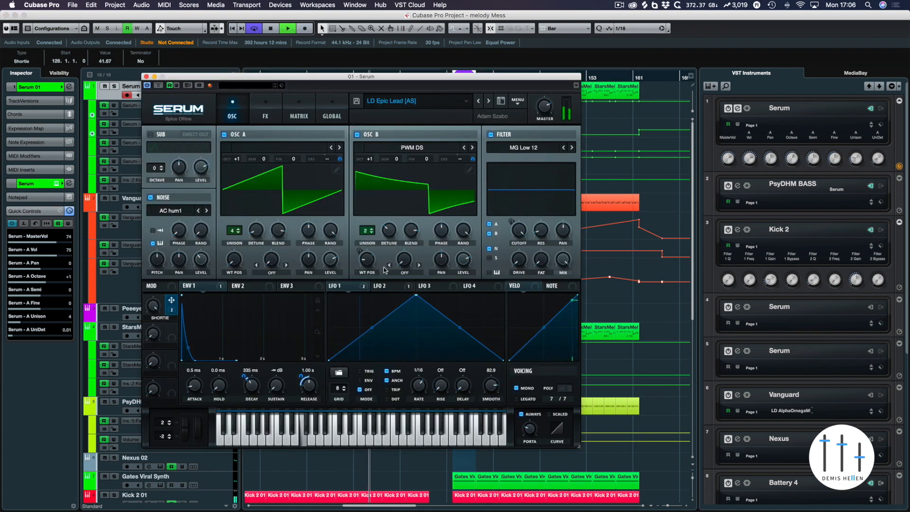
pyautogui.press('space')
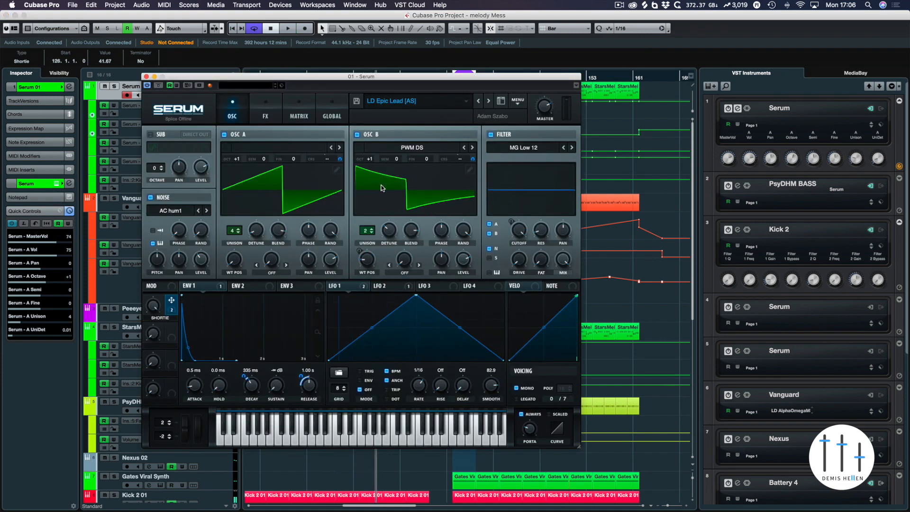
pyautogui.click(268, 109)
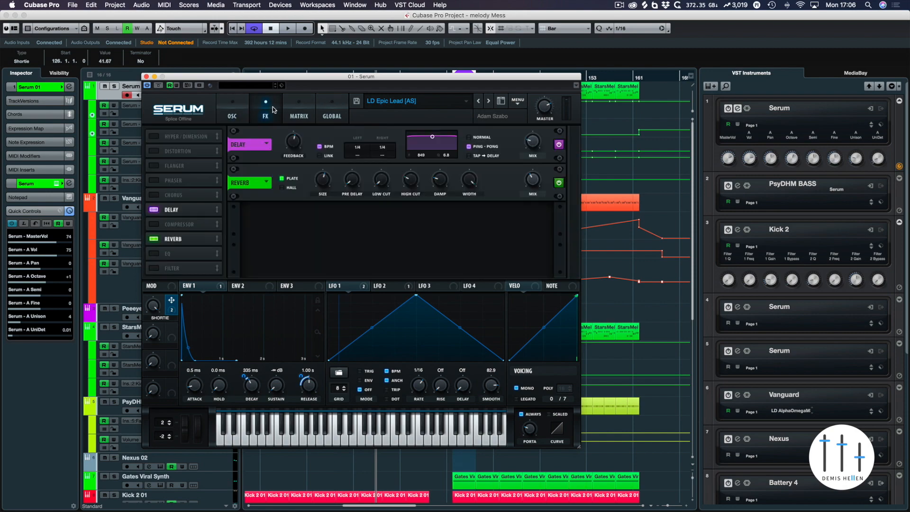
pyautogui.click(240, 110)
pyautogui.moveTo(153, 308)
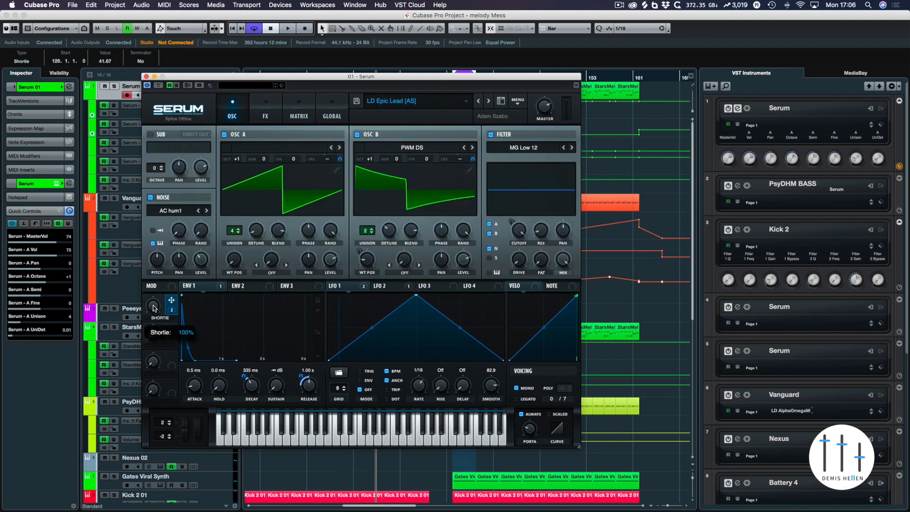
pyautogui.press('space')
pyautogui.moveTo(153, 308)
pyautogui.mouseDown()
pyautogui.moveTo(157, 344)
pyautogui.moveTo(158, 319)
pyautogui.mouseUp()
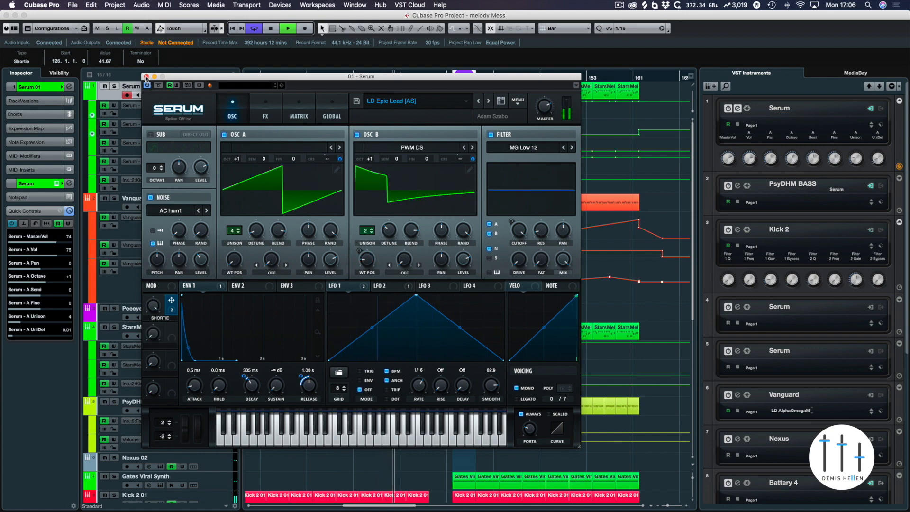
pyautogui.click(147, 76)
# - Compare Serum 01 and StarsMelody in solo, delete Serum 01's four copied parts before bar 126, and clear all mute and solo states
pyautogui.click(114, 86)
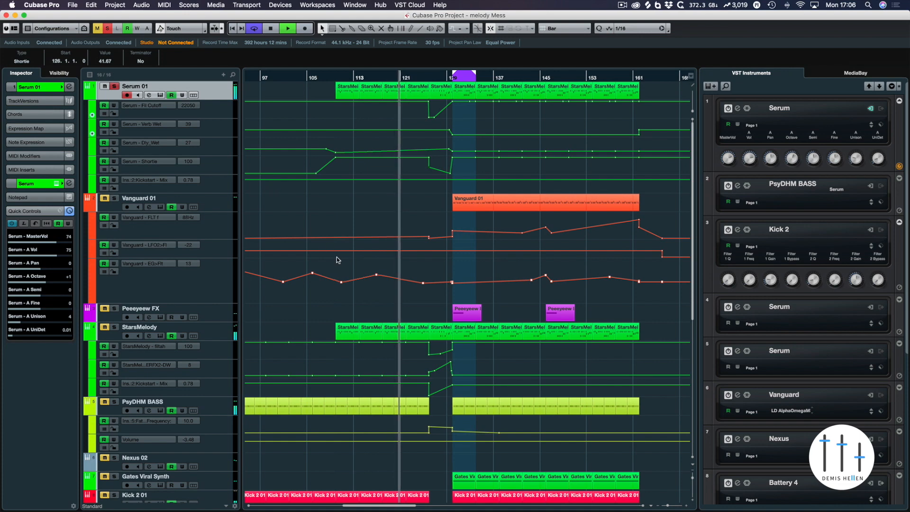
pyautogui.click(114, 88)
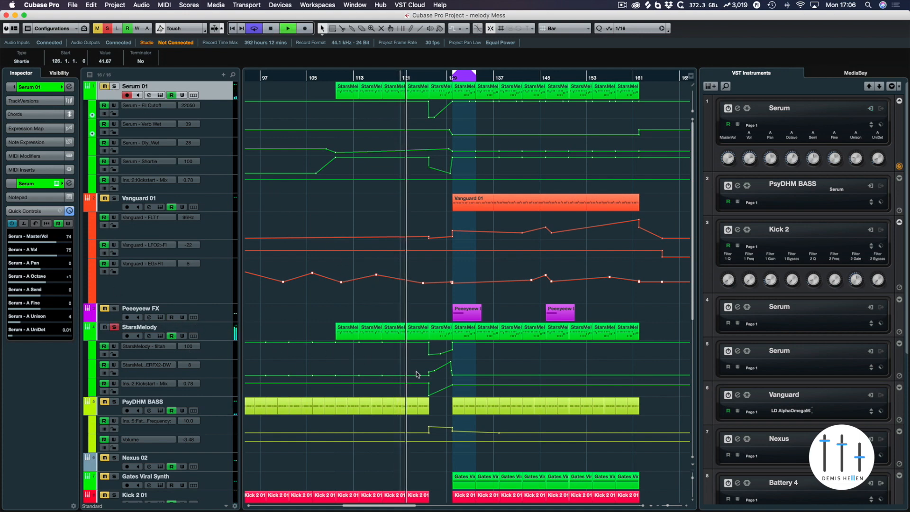
pyautogui.moveTo(324, 90); pyautogui.dragTo(409, 96)
pyautogui.press('Delete')
pyautogui.press('space')
pyautogui.click(429, 86)
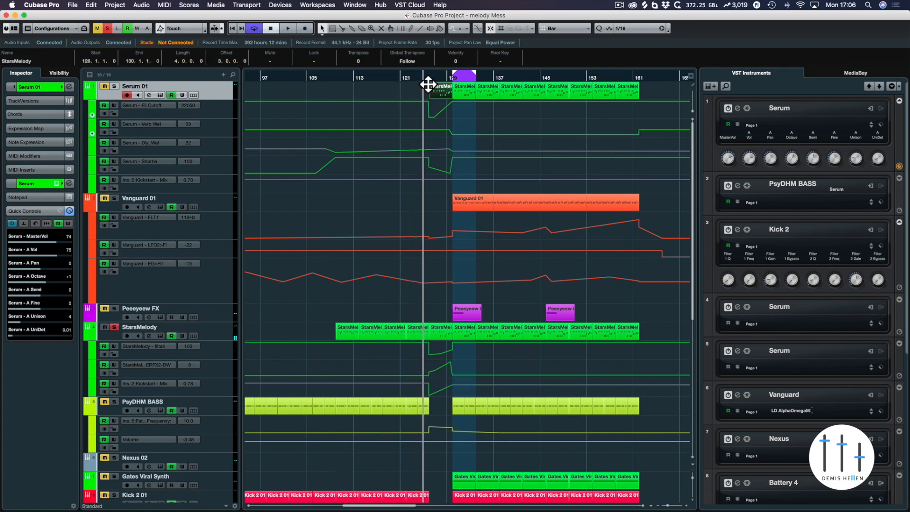
pyautogui.click(109, 29)
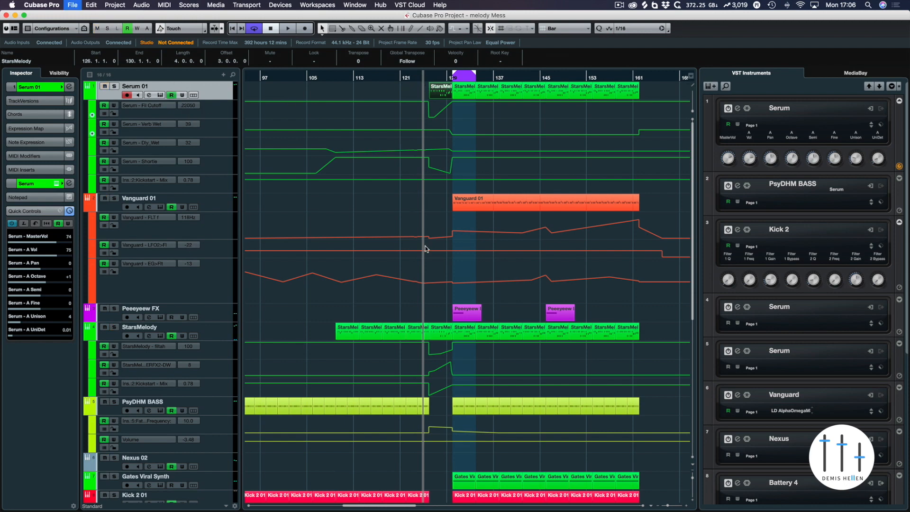
# - Set the cycle range to the Vanguard 01 part spanning bars 130 to 162 and save the project
pyautogui.press('g')
pyautogui.press('g')
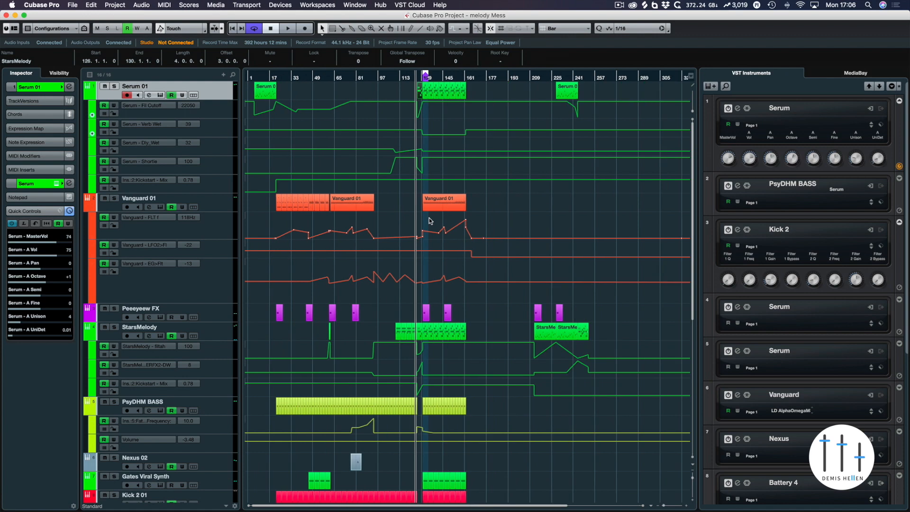
pyautogui.click(411, 204)
pyautogui.click(430, 203)
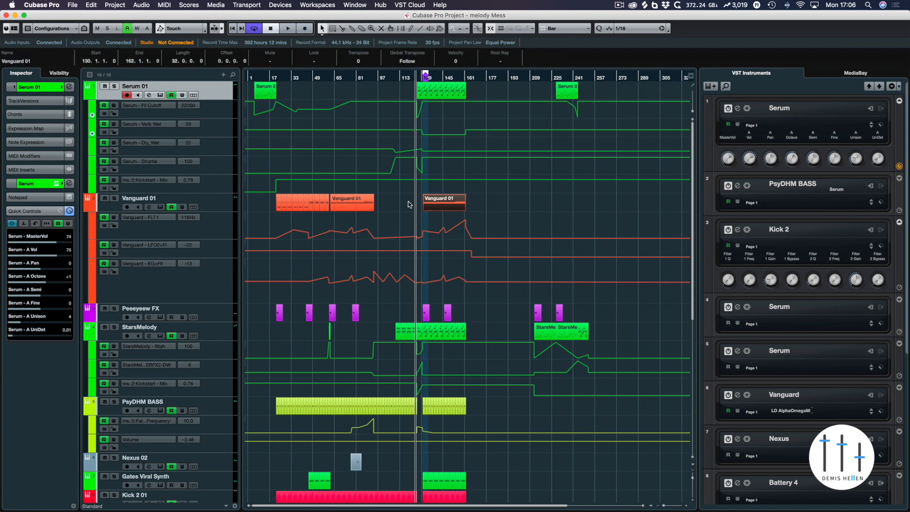
pyautogui.press('p')
pyautogui.press('super+s')
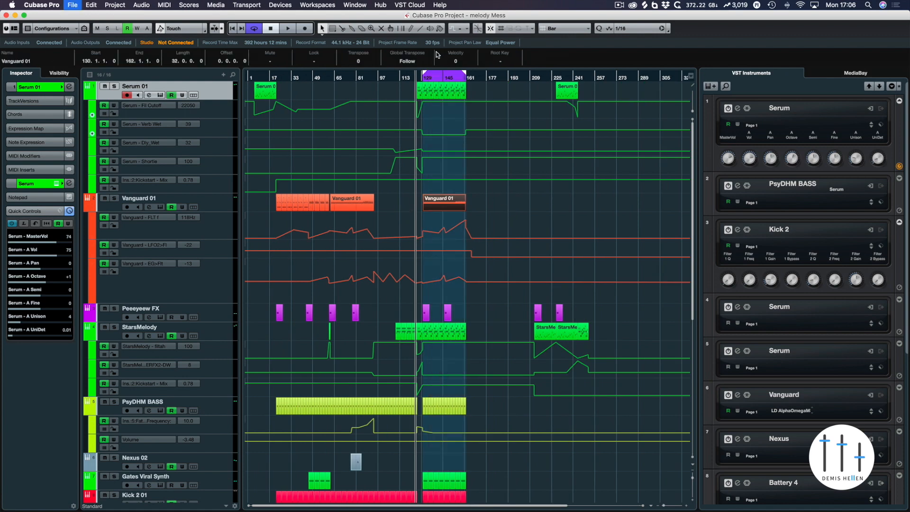
# - Examine Serum 01's automation and the arrangement leading into the bar 130 to 162 section
pyautogui.click(458, 116)
pyautogui.press('h')
pyautogui.press('h')
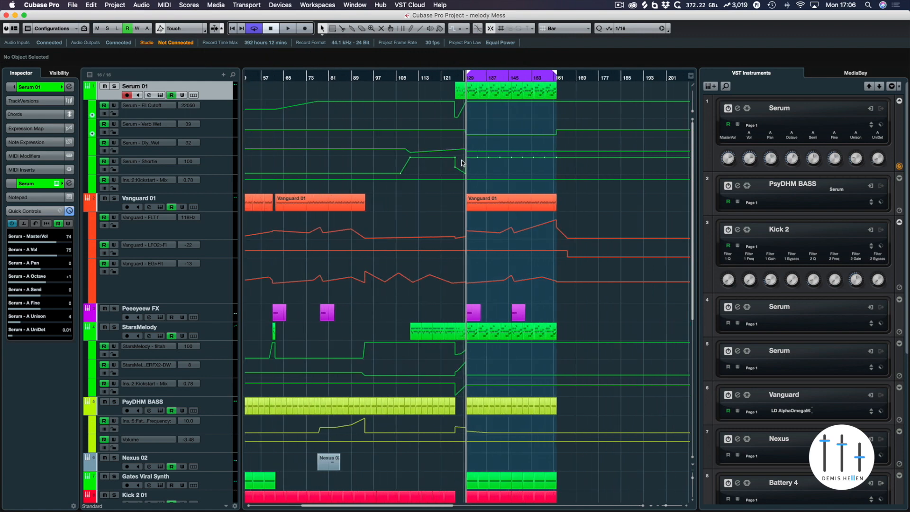
pyautogui.press('h')
pyautogui.moveTo(476, 157); pyautogui.dragTo(627, 155)
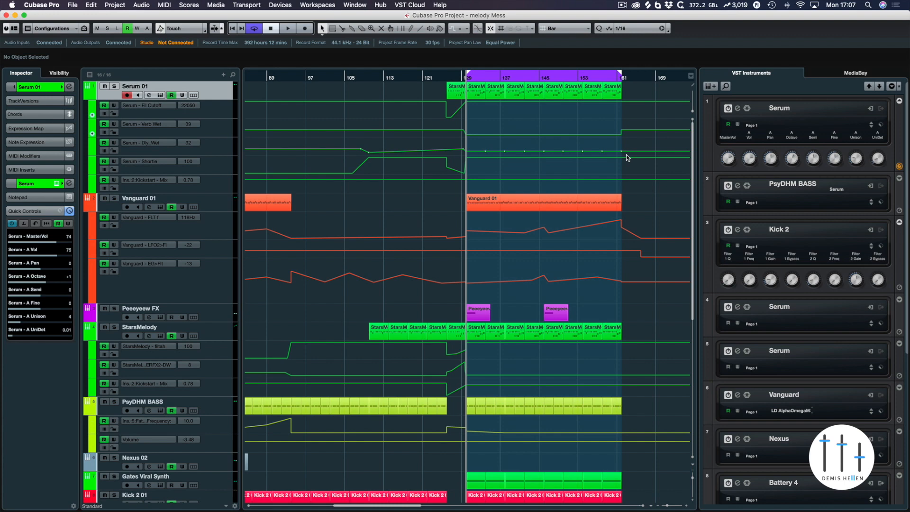
pyautogui.press('g')
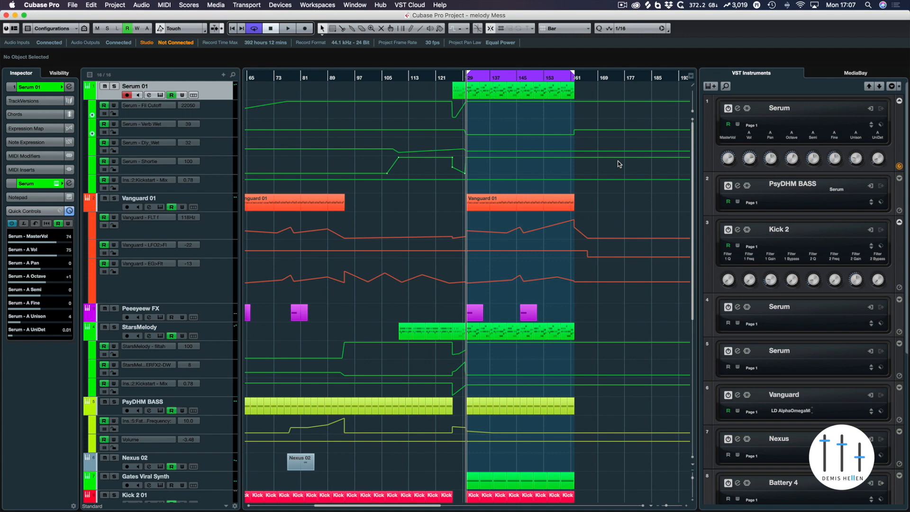
pyautogui.press('g')
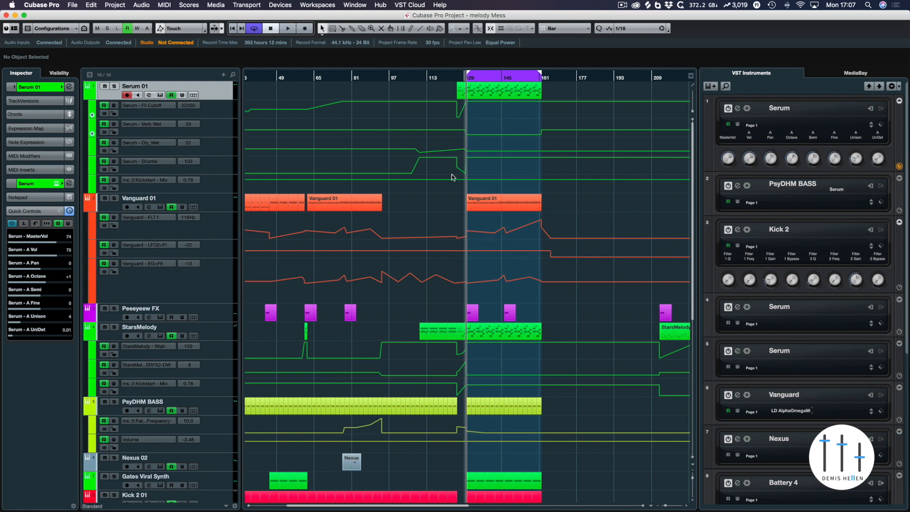
pyautogui.hscroll(-3, 446, 188)
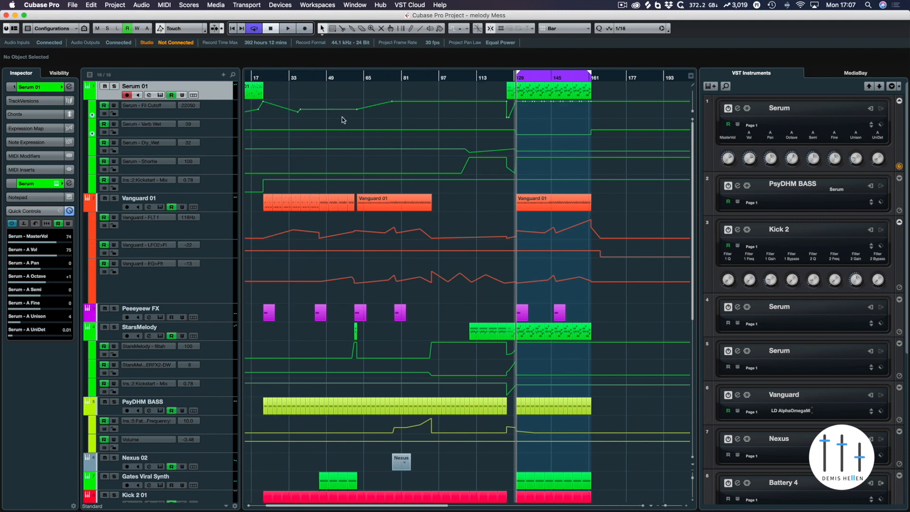
# - Review the arrangement from the opening Serum 01 part to the sections beyond bar 209, including the lower drum and effects tracks
pyautogui.hscroll(-2, 342, 117)
pyautogui.click(299, 80)
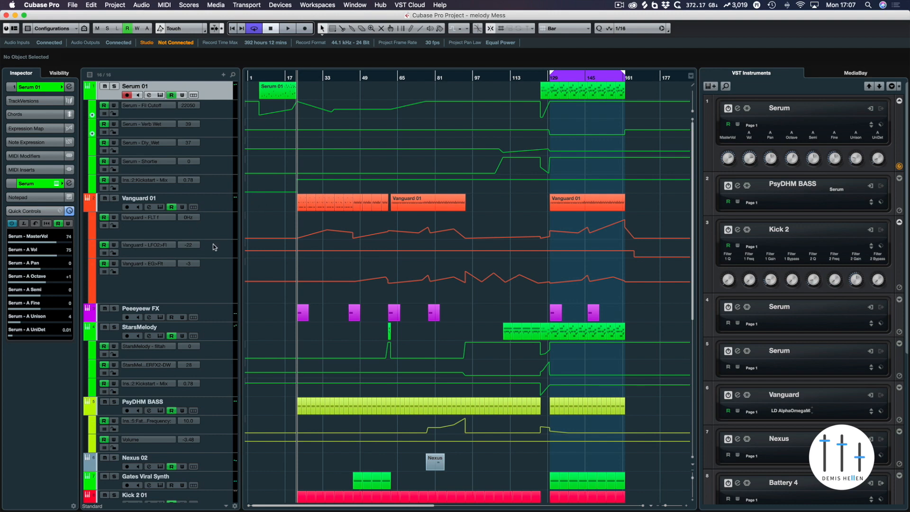
pyautogui.hscroll(5, 543, 211)
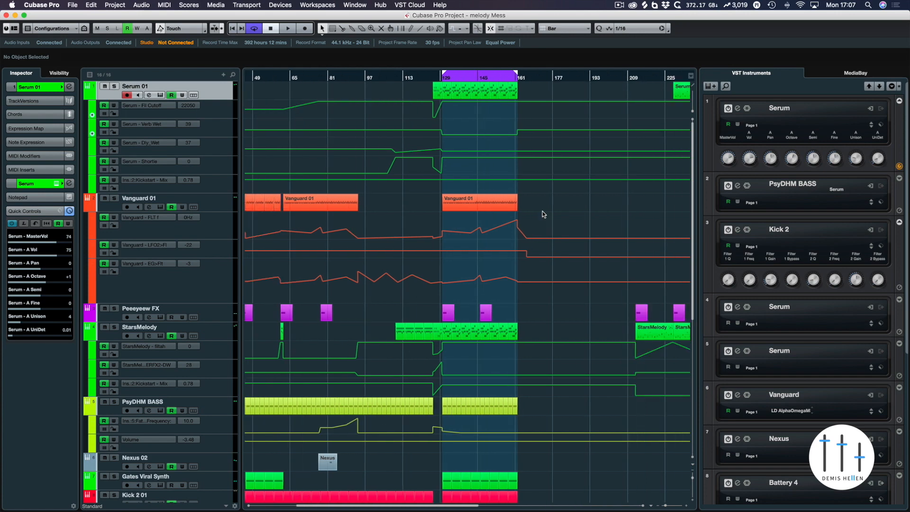
pyautogui.hscroll(3, 563, 200)
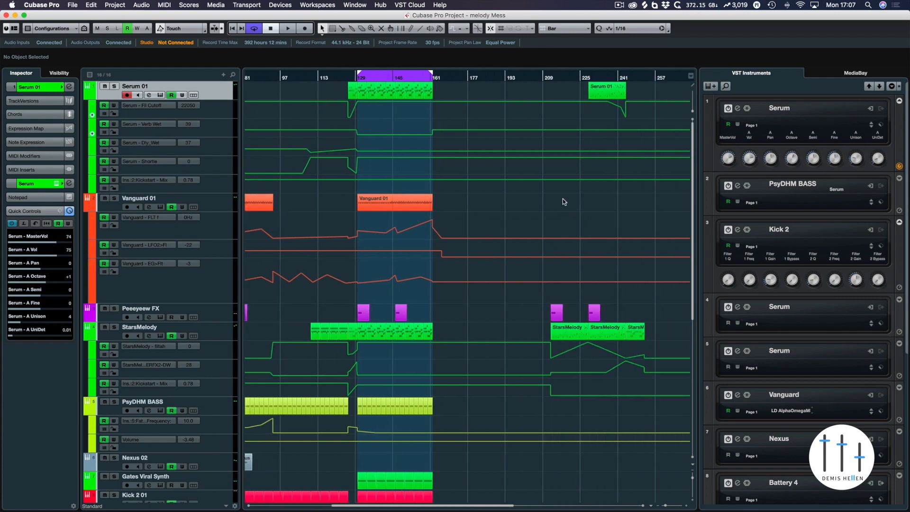
pyautogui.hscroll(-8, 562, 198)
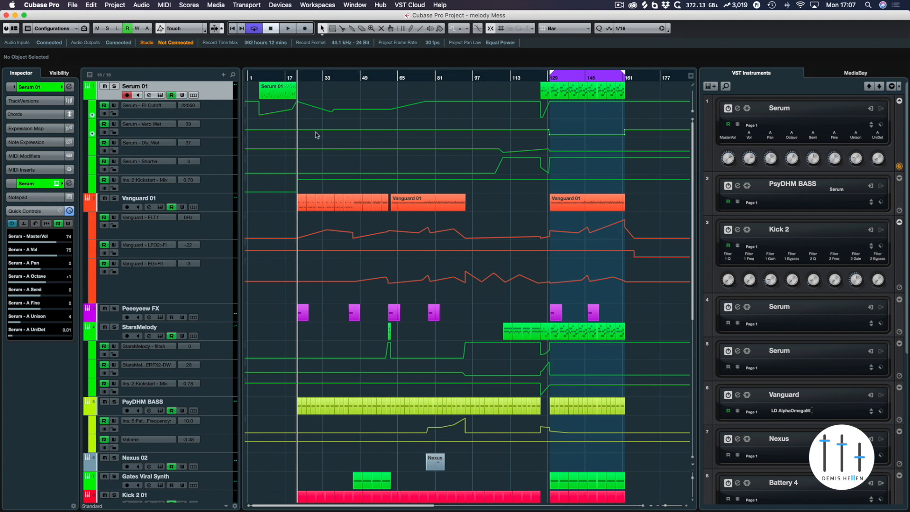
pyautogui.click(264, 81)
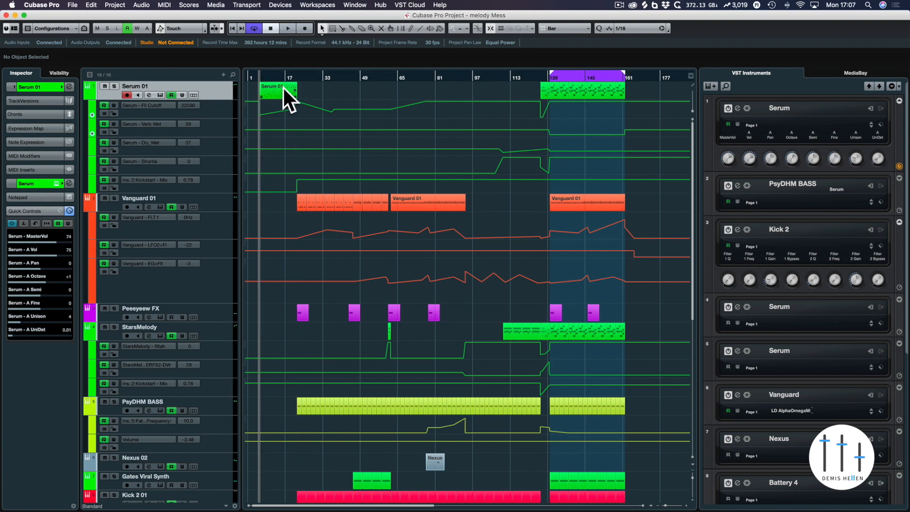
pyautogui.scroll(-6, 362, 132)
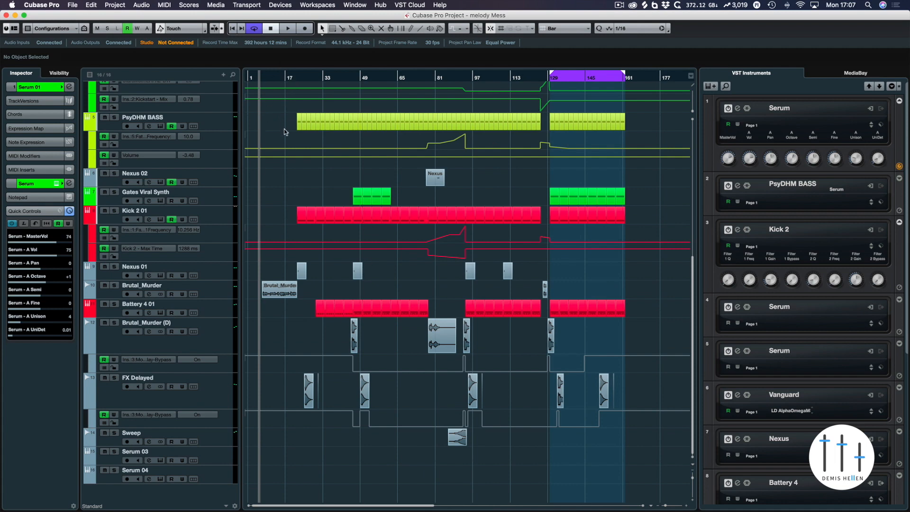
# - Audition the transition from just before bar 130 into the cycled section, and save the project
pyautogui.click(545, 78)
pyautogui.press('space')
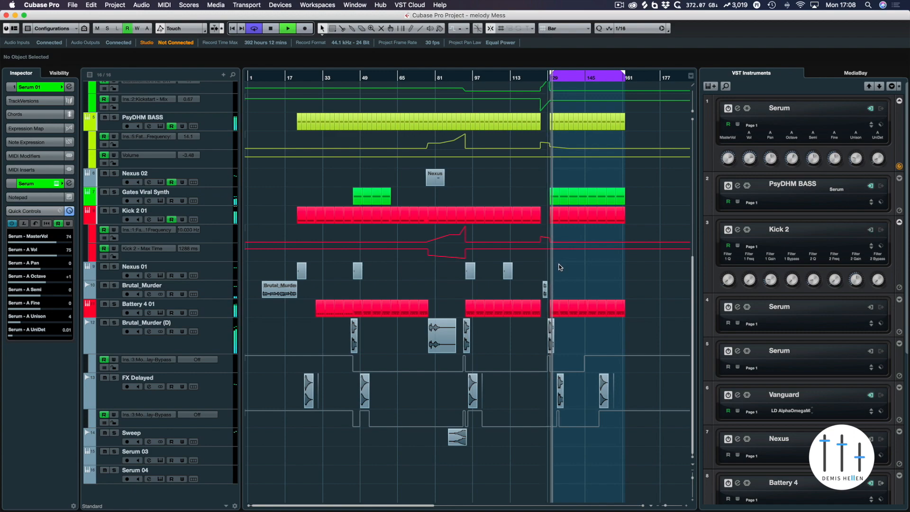
pyautogui.scroll(10, 559, 263)
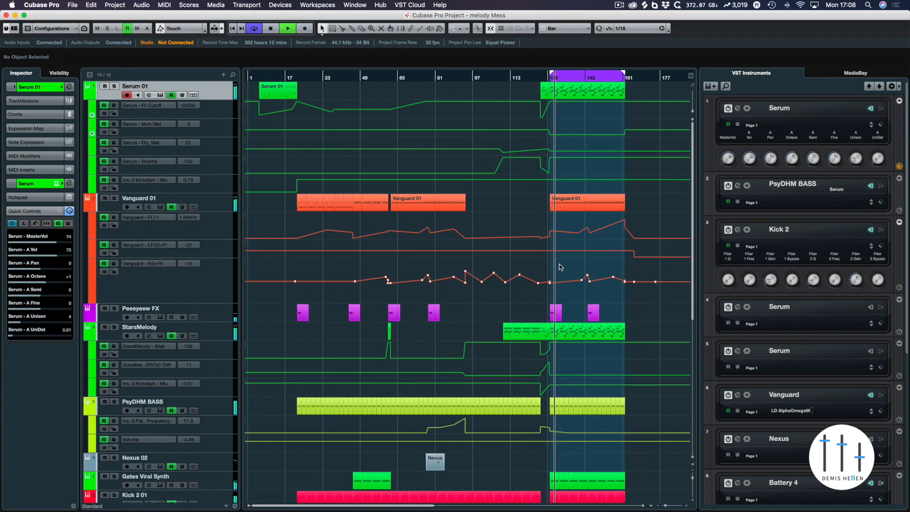
pyautogui.hscroll(5, 559, 267)
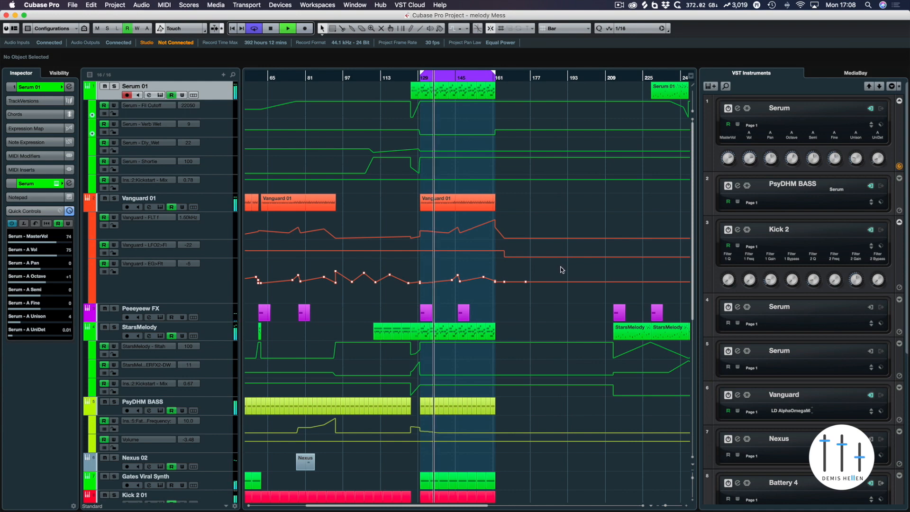
pyautogui.press('space')
pyautogui.press('super+s')
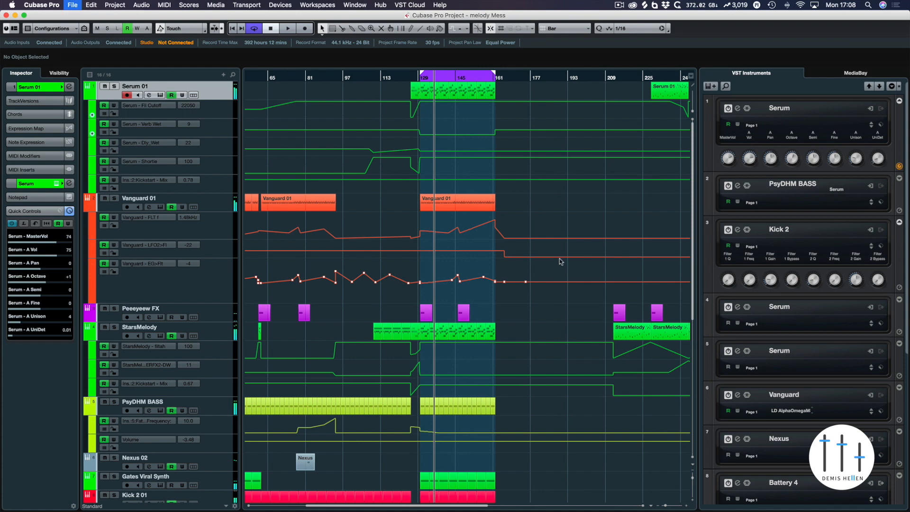
# - Place the playhead past the bar 130 to 162 section and show the whole arrangement in overview
pyautogui.click(530, 84)
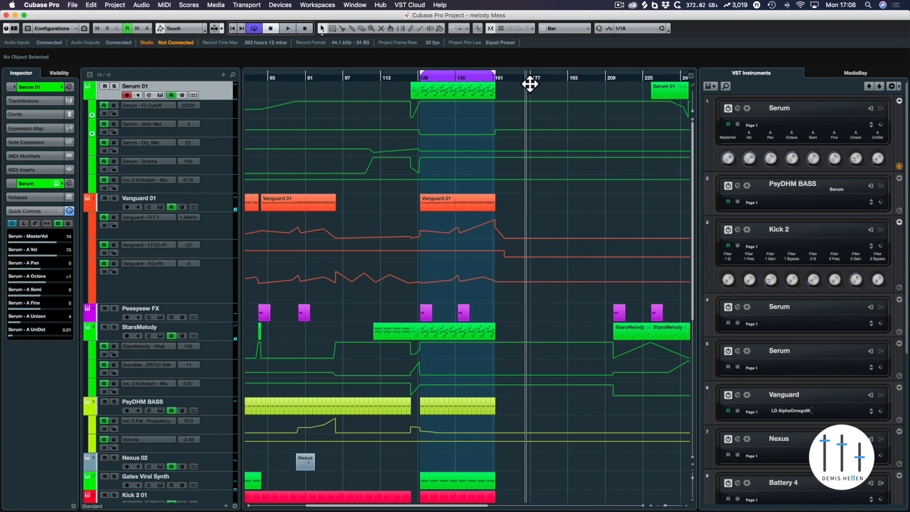
pyautogui.hscroll(-5, 509, 135)
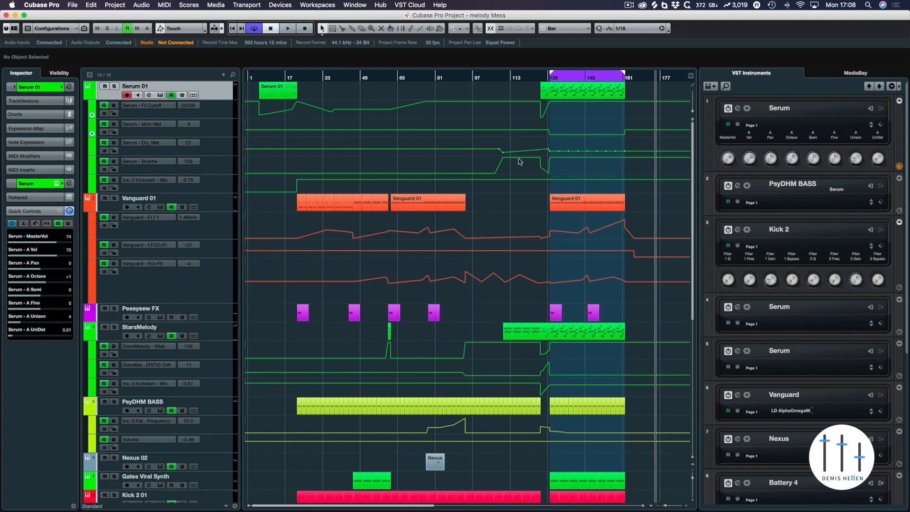
pyautogui.press('g')
pyautogui.press('g')
pyautogui.press('g')
pyautogui.press('g')
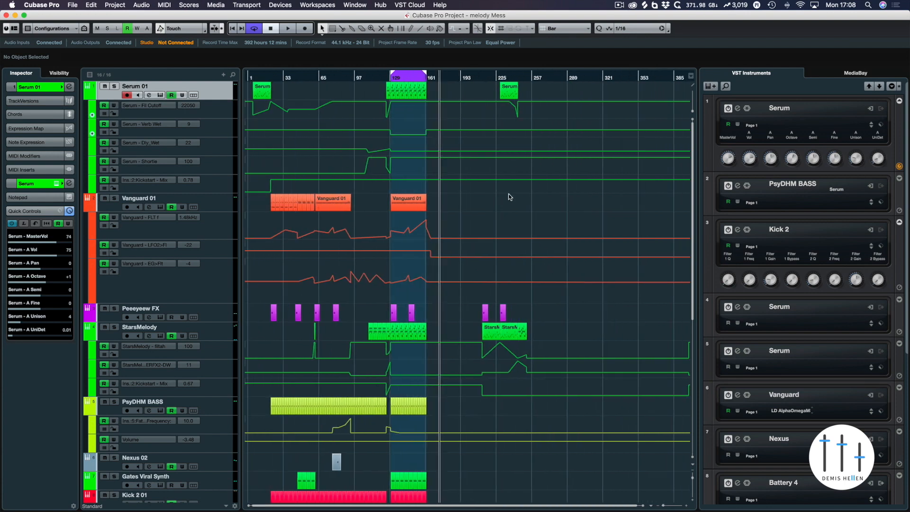